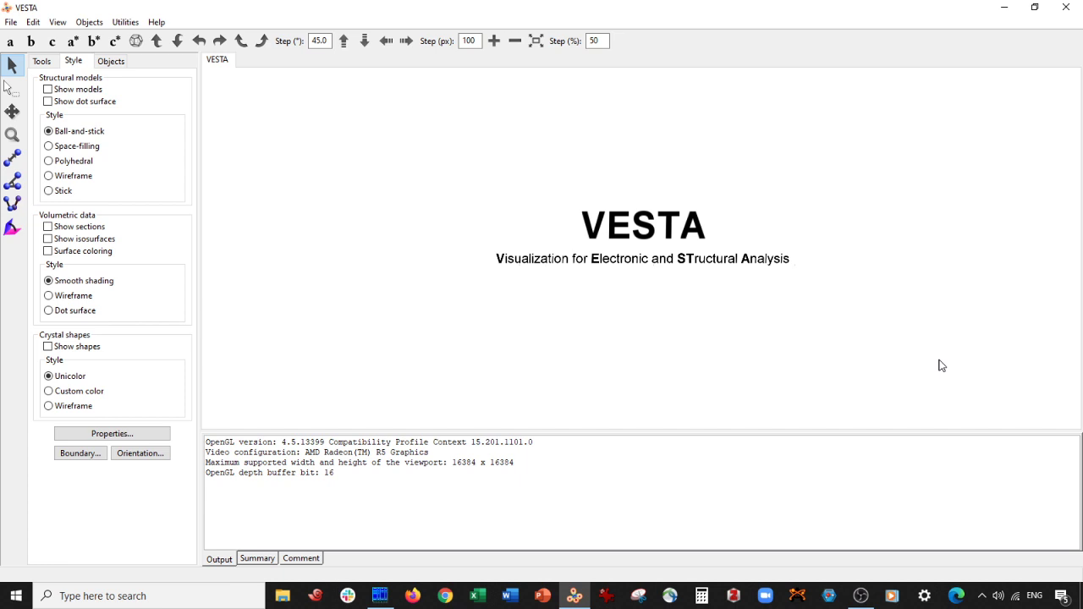
Step: Call up VESTA's Open file dialog with Ctrl+O from the empty start window
key("ctrl+o")
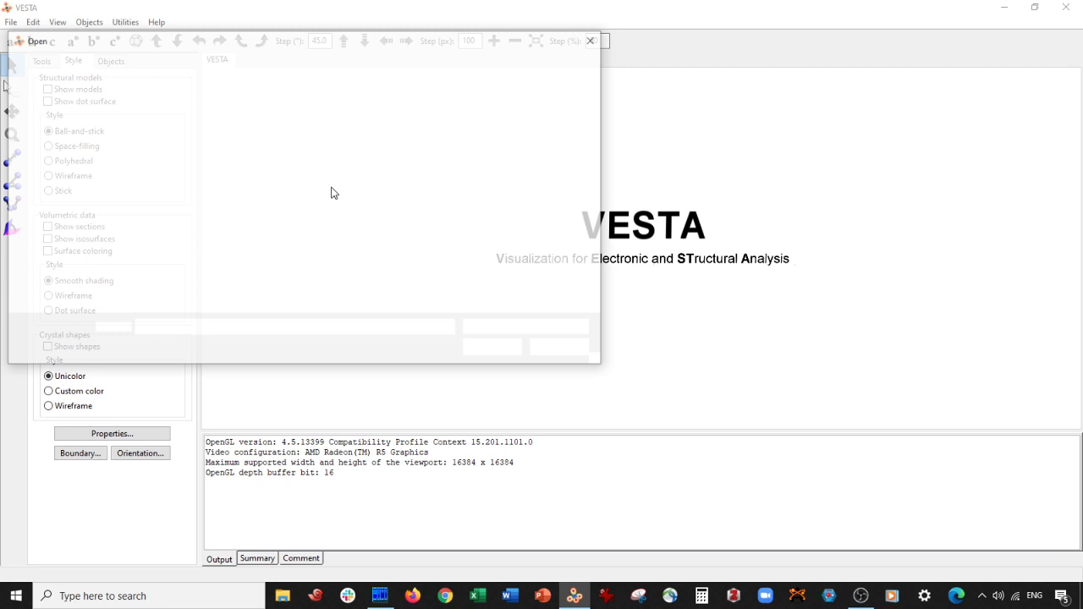
Step: Rotate the loaded ZrO2_monoclinic.vasp model, then view it down the a axis
left_click_drag(464, 245, 499, 246)
left_click(6, 42)
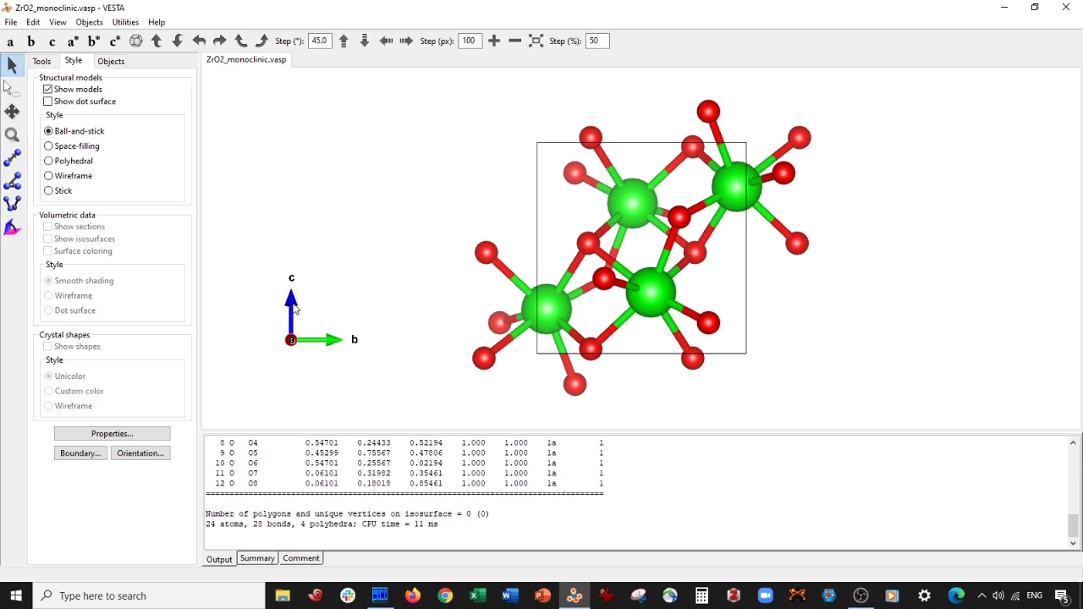
left_click_drag(290, 324, 85, 104)
left_click(52, 42)
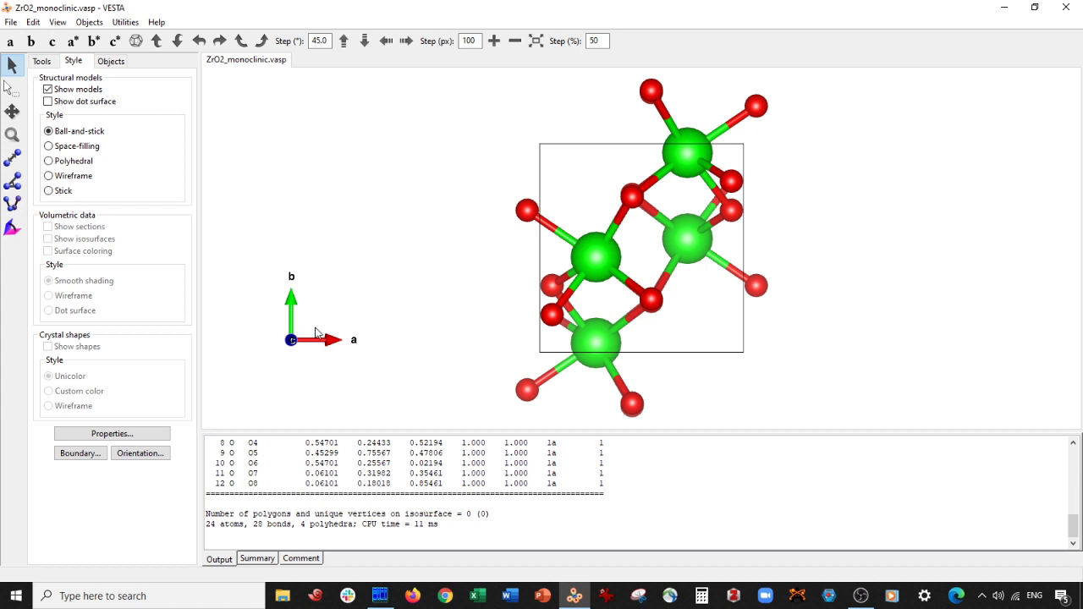
left_click(30, 41)
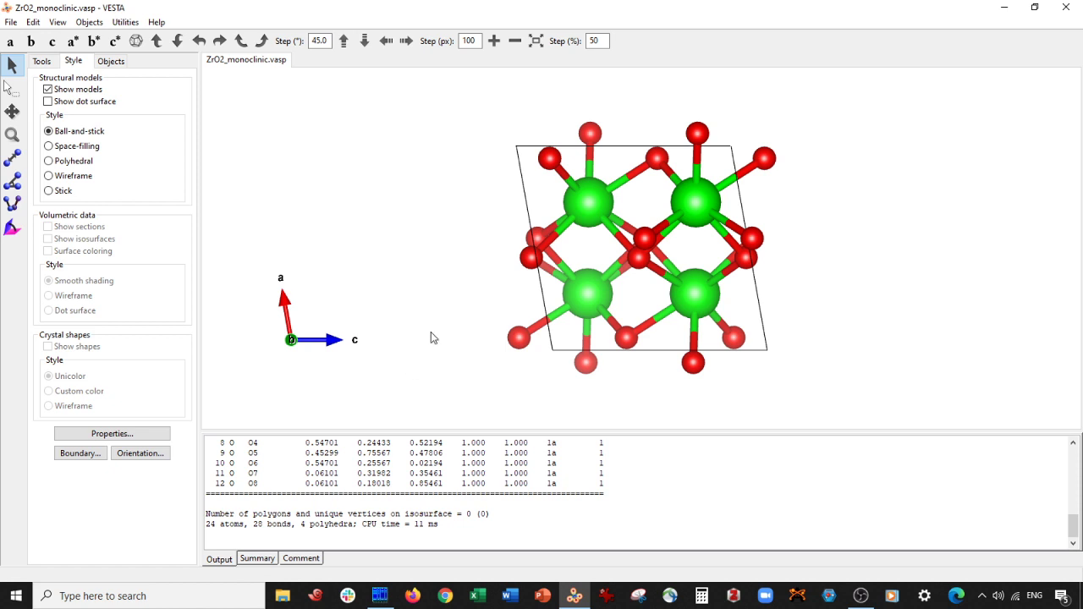
scroll(538, 218, "down", 3)
scroll(536, 233, "up", 2)
scroll(535, 237, "down", 1)
scroll(537, 236, "up", 2)
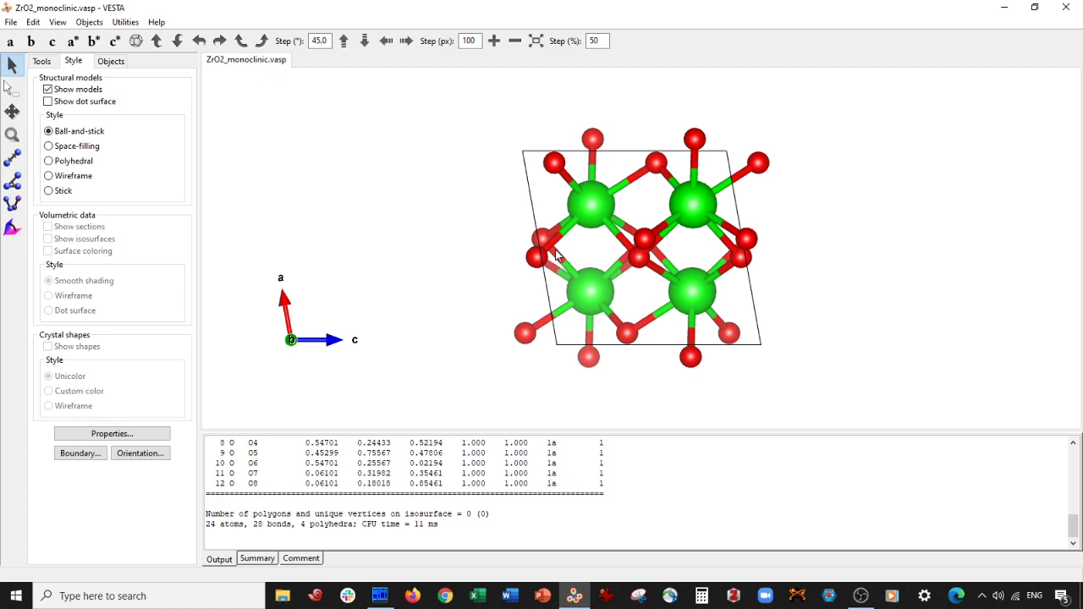
left_click_drag(771, 288, 942, 293)
left_click(52, 41)
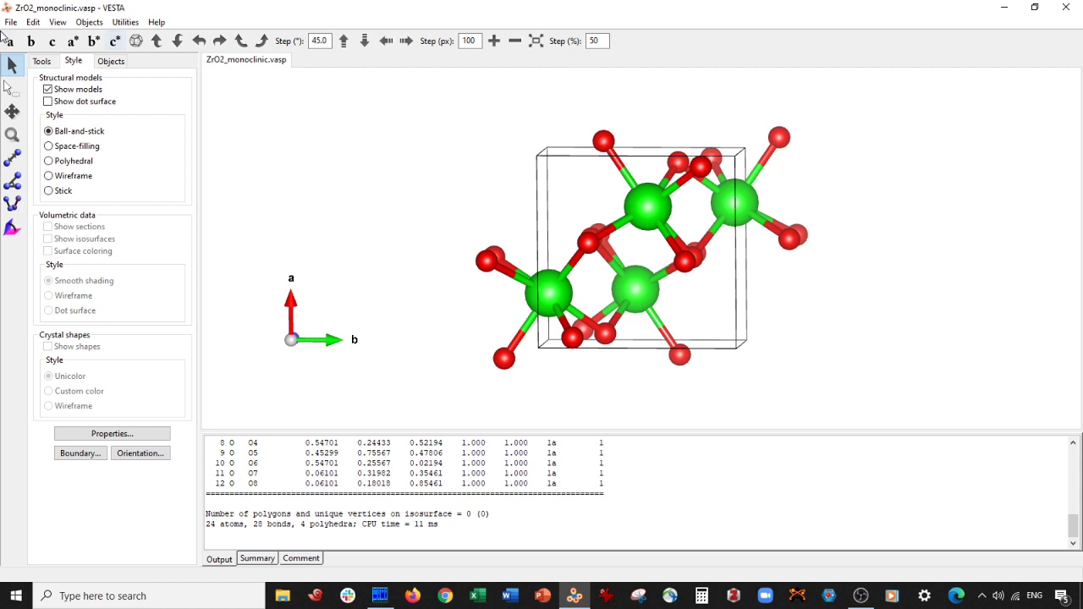
left_click(10, 40)
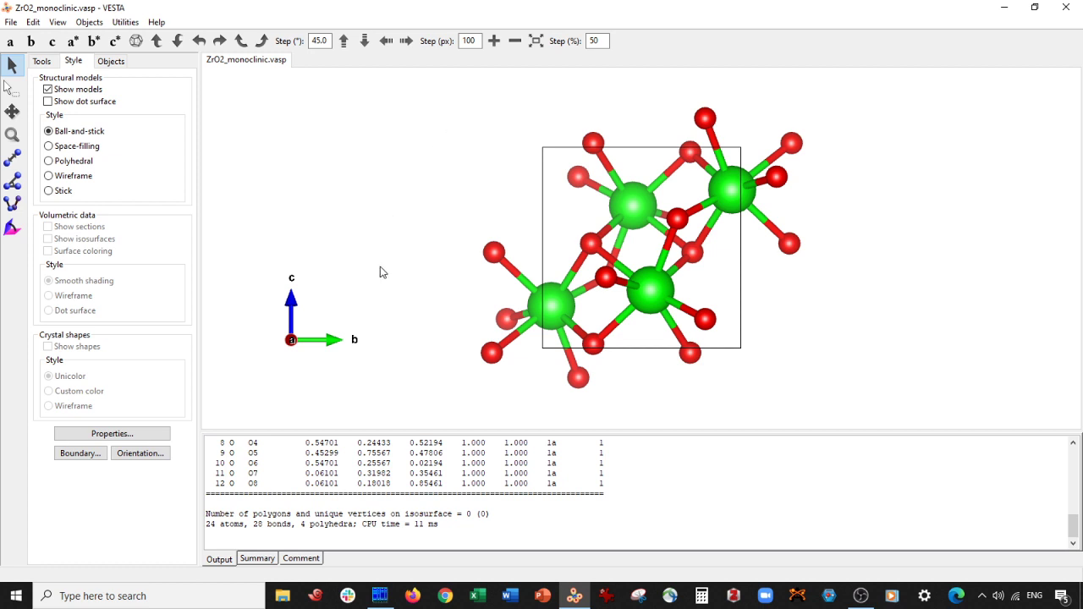
Step: Set the boundary maximums for x, y and z to 4, giving a 4×4×4 supercell
left_click(96, 457)
double_click(313, 93)
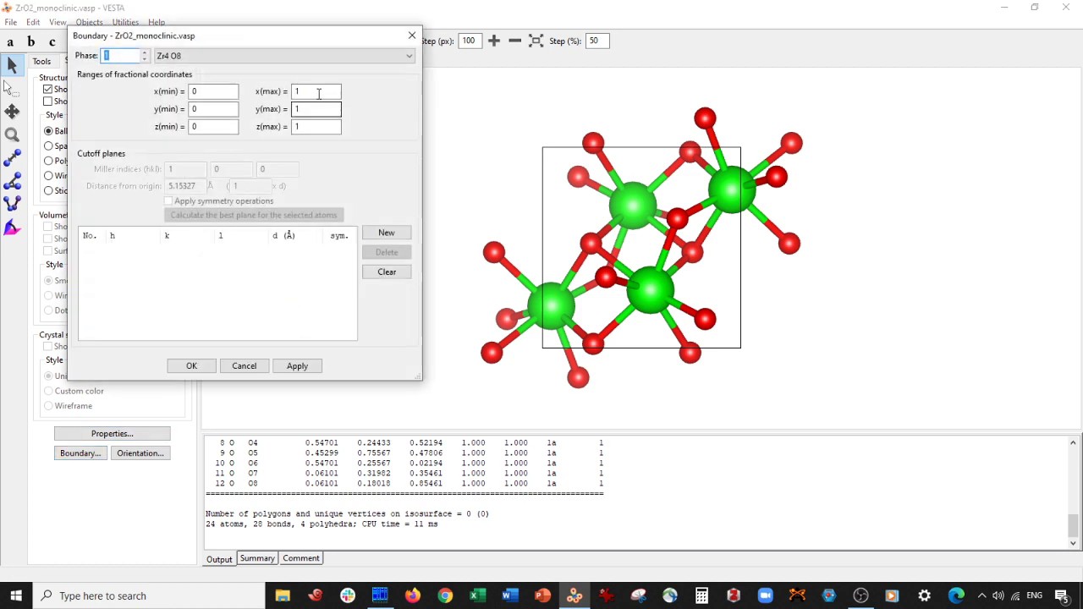
type("4")
double_click(318, 108)
type("4")
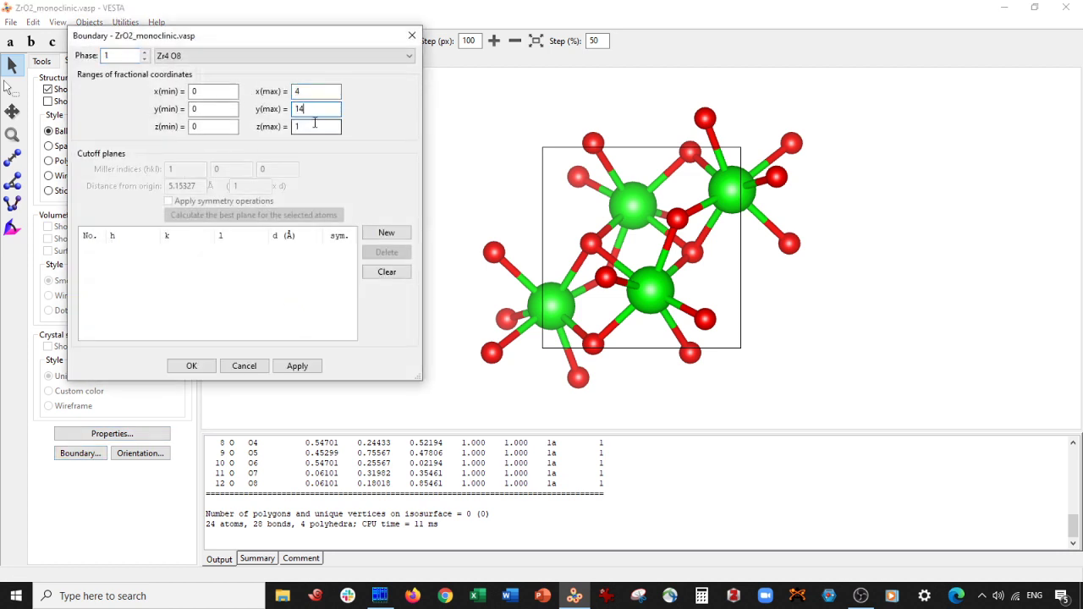
double_click(298, 128)
type("4")
left_click(297, 365)
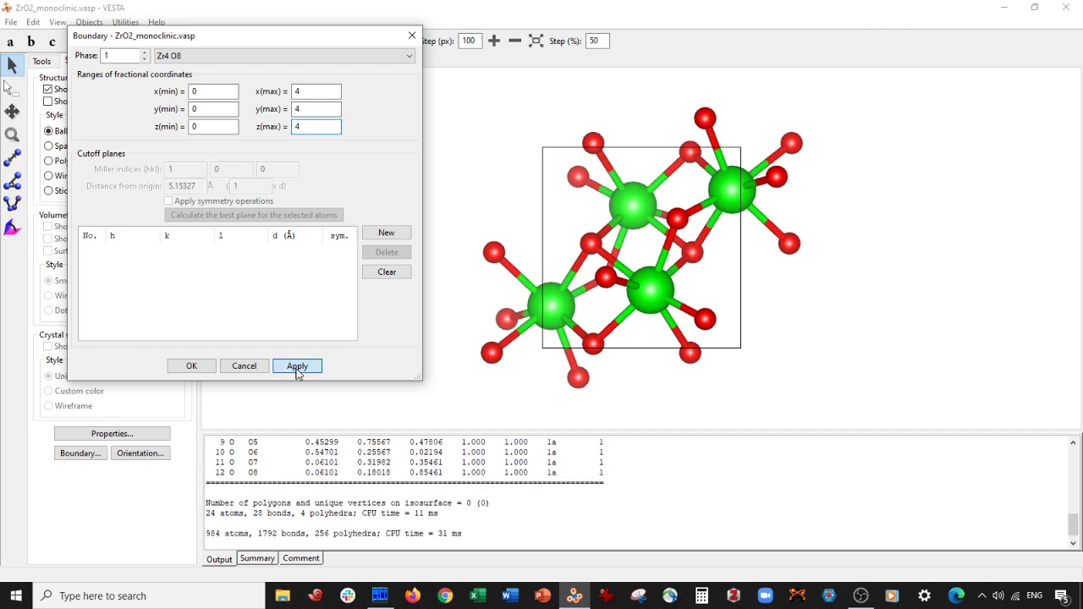
left_click(191, 366)
Step: Inspect one Zr atom's label and coordinates in the output, then deselect it
scroll(389, 292, "up", 1)
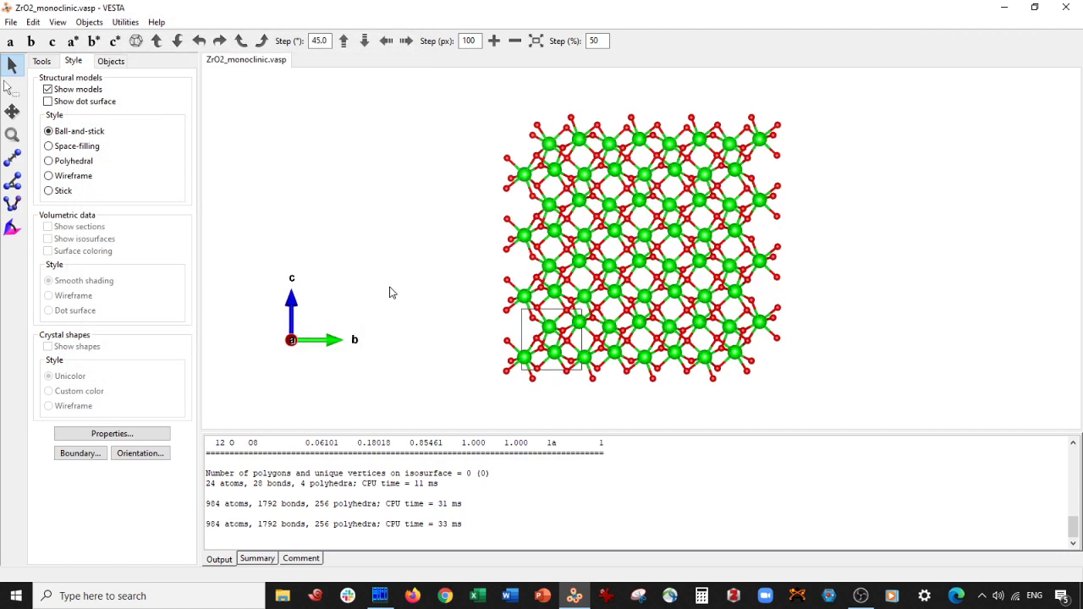
scroll(389, 292, "up", 1)
scroll(389, 292, "down", 1)
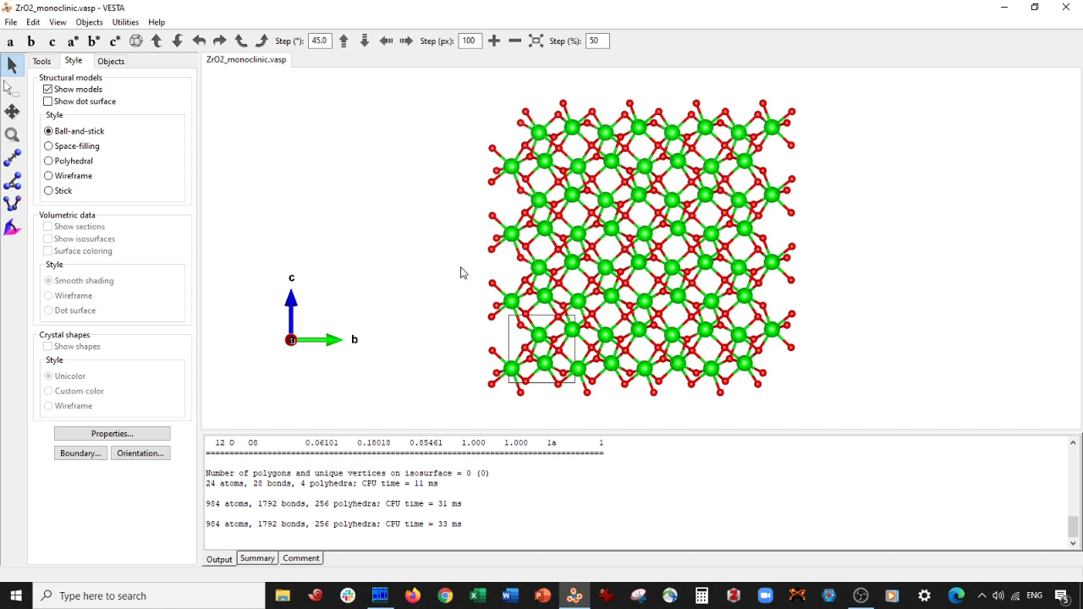
left_click(546, 230)
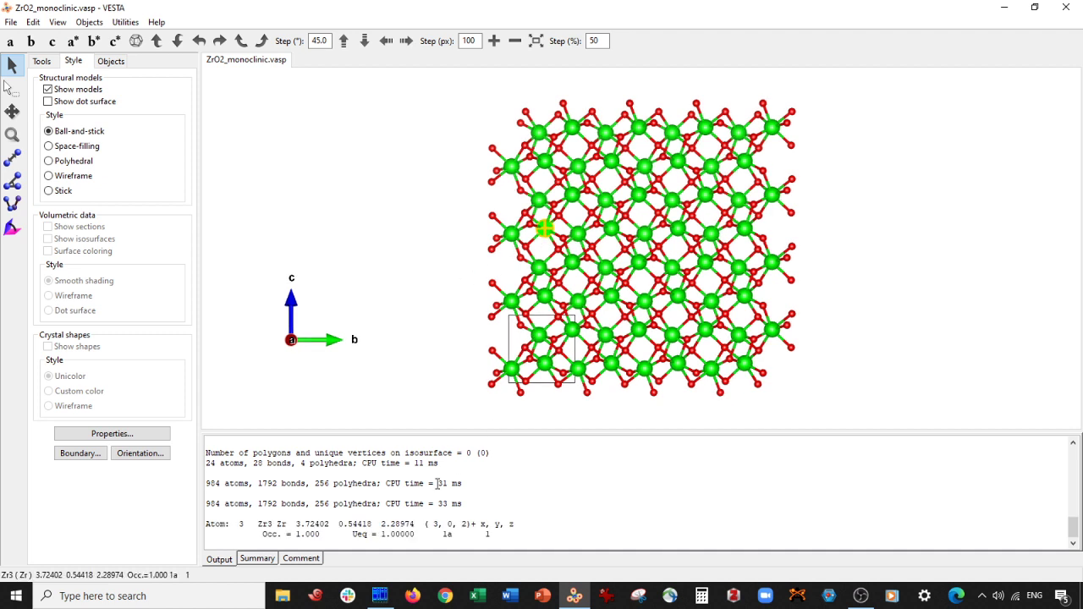
left_click_drag(258, 523, 415, 525)
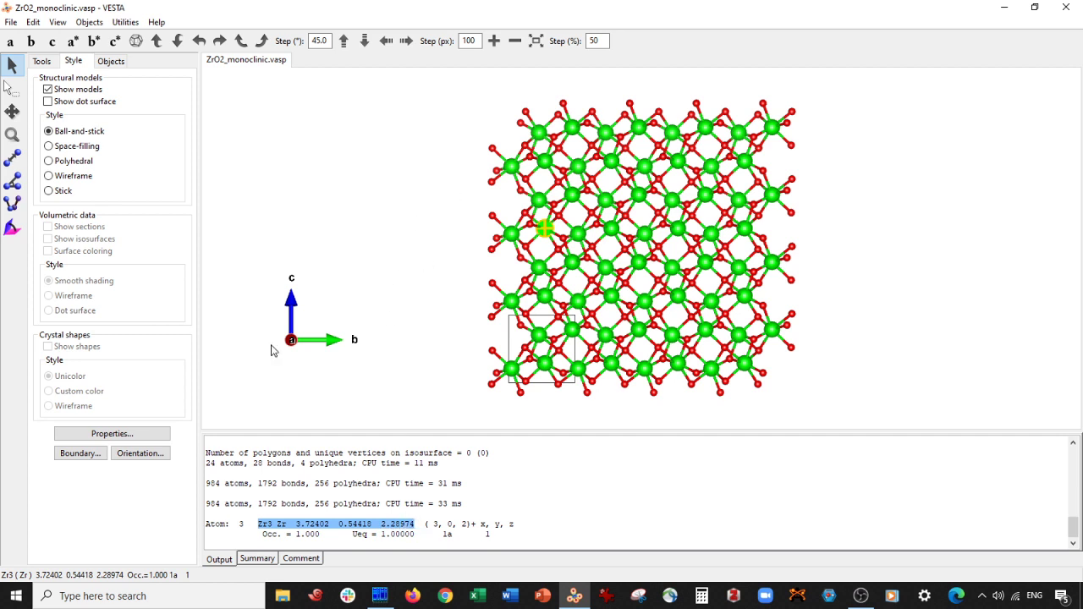
left_click(372, 208)
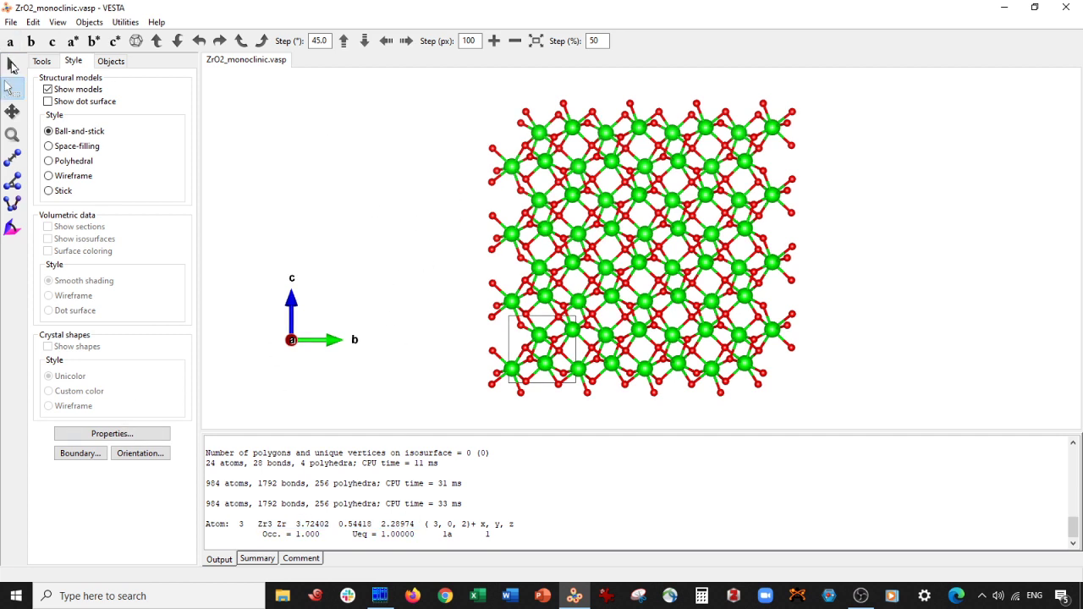
left_click(468, 141)
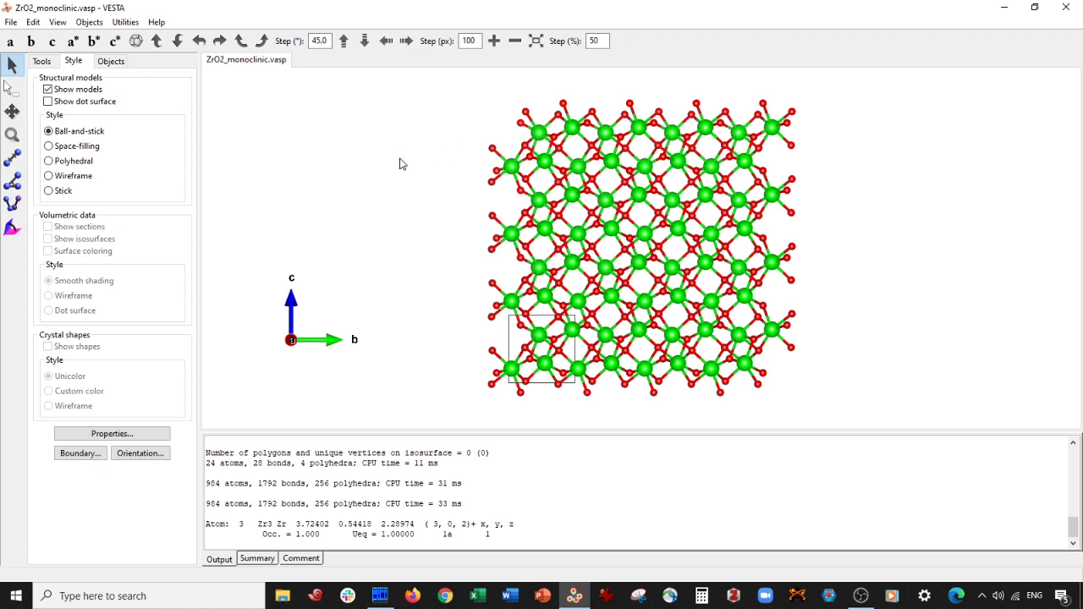
left_click(32, 23)
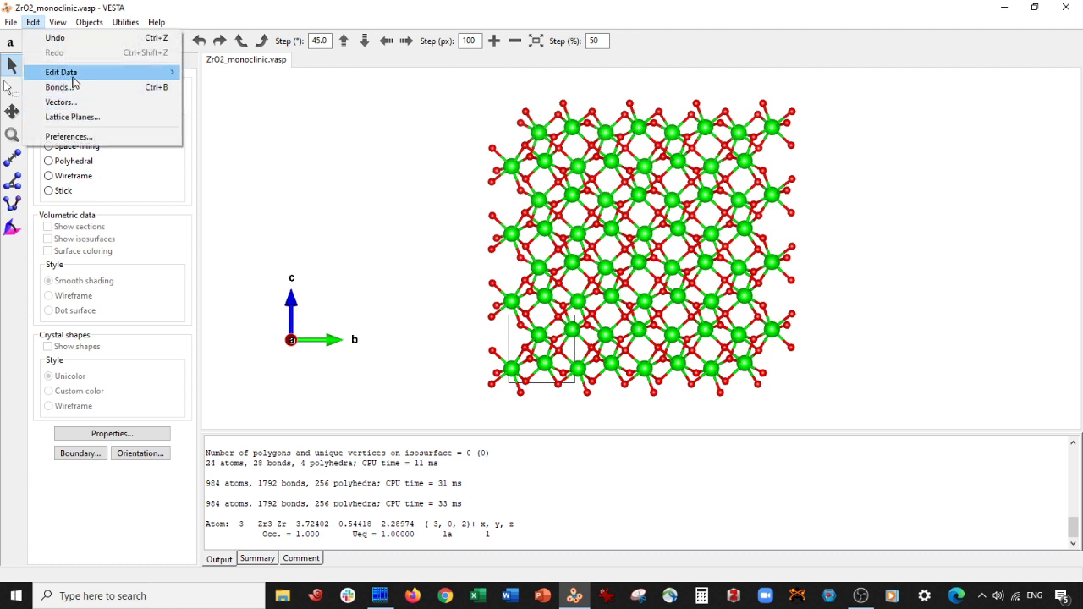
Step: Add a new lattice plane with Miller indices (1 1 1) and rotate to view it
mouse_move(75, 78)
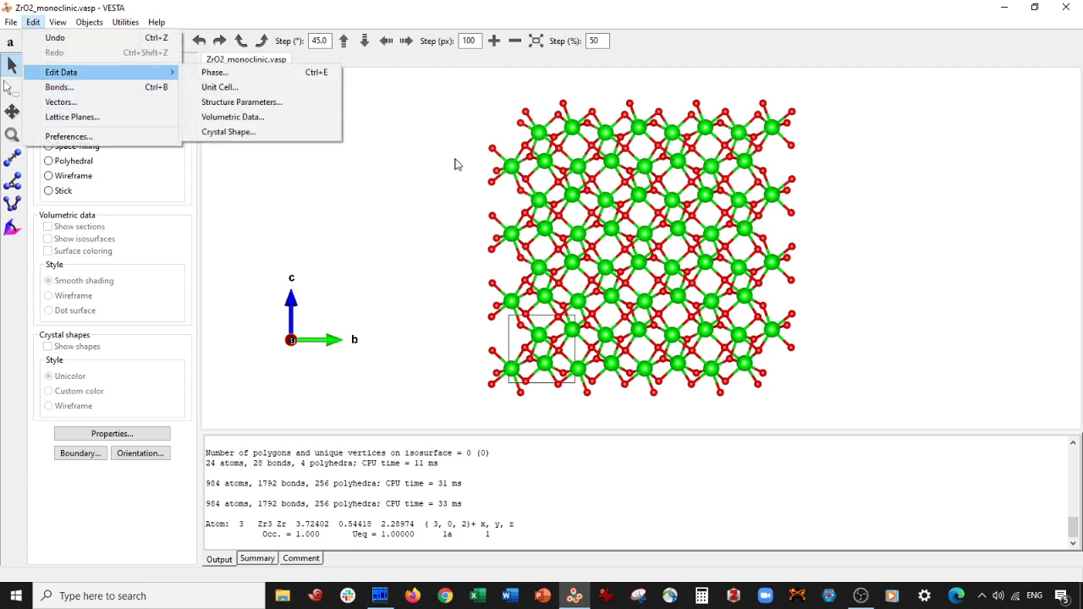
left_click(103, 118)
left_click(383, 271)
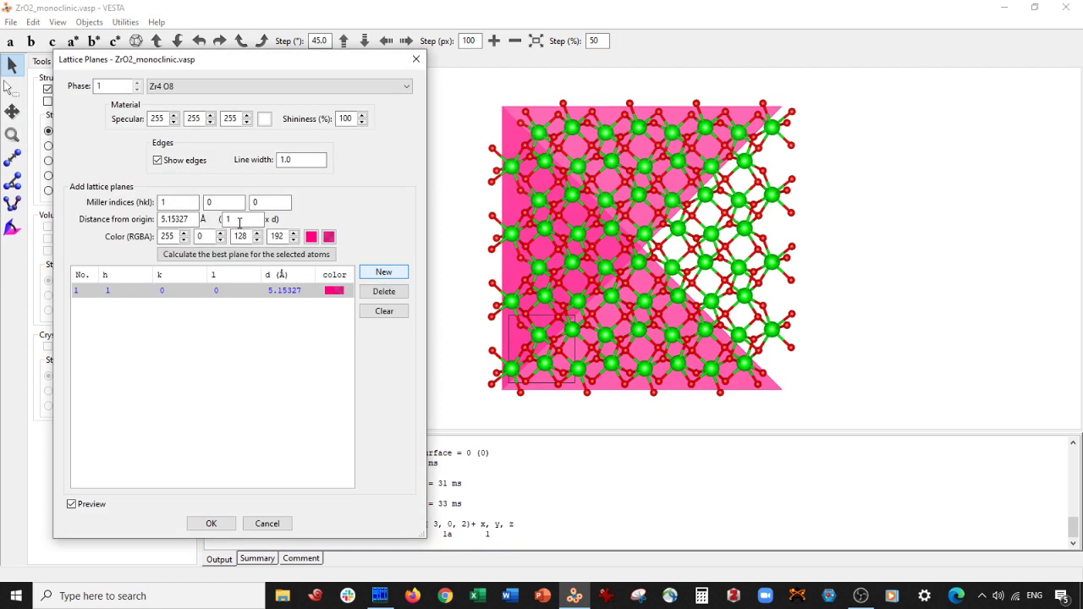
double_click(222, 204)
type("1")
key("Tab")
type("1")
key("Tab")
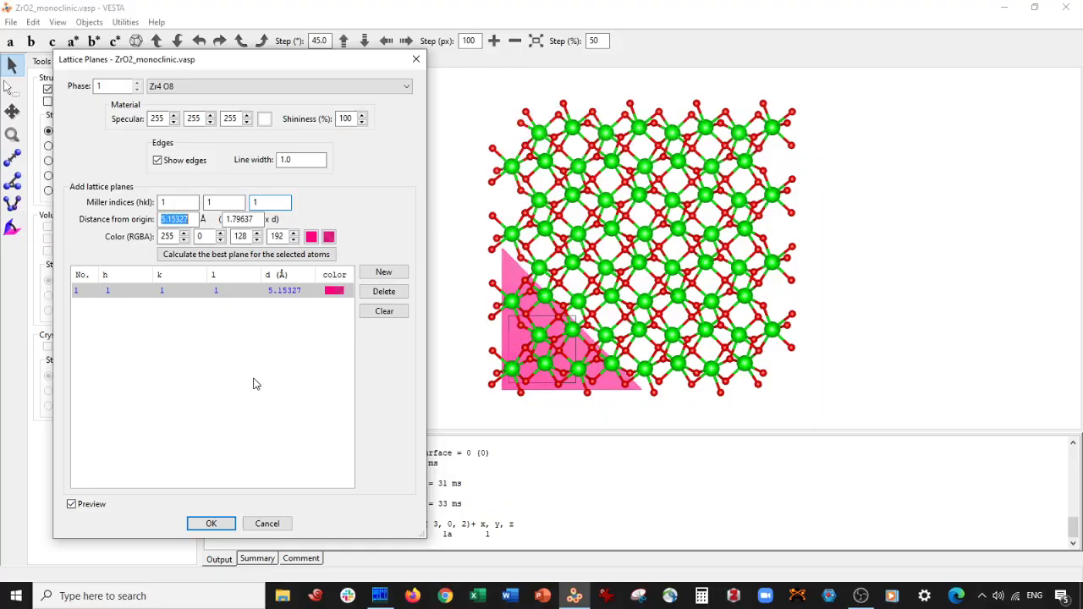
left_click_drag(626, 385, 879, 316)
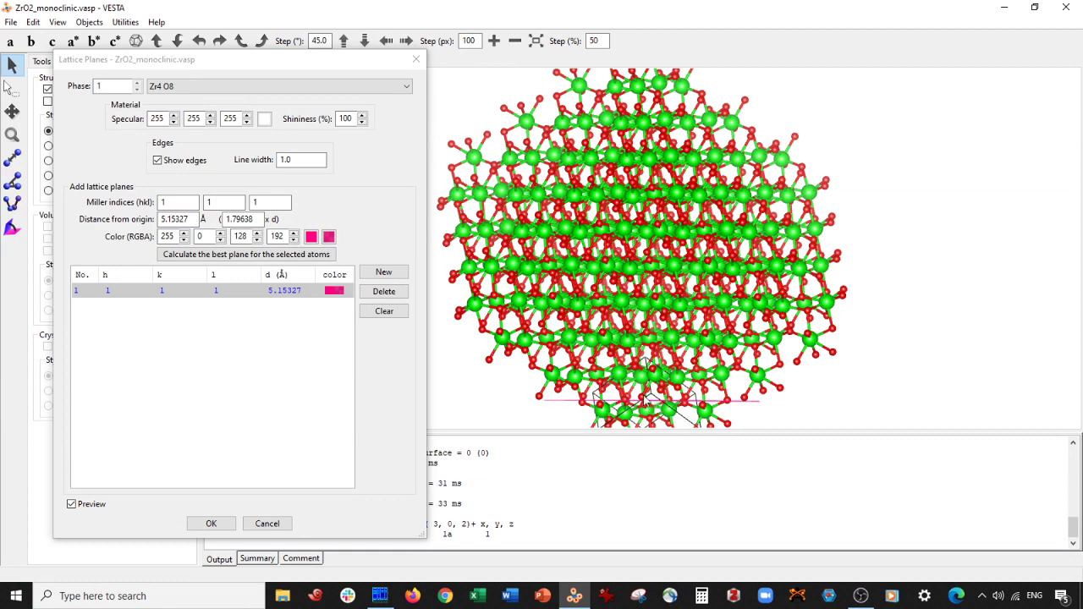
Step: Pan, rotate and zoom the supercell so the (1 1 1) plane appears edge-on
left_click(12, 111)
left_click_drag(619, 255, 615, 192)
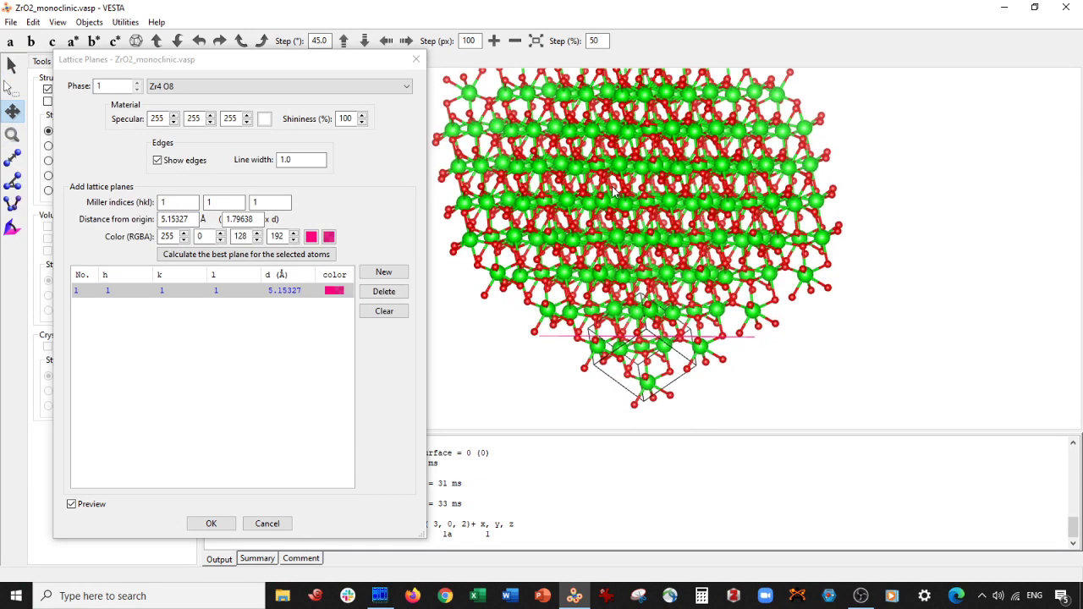
left_click(12, 65)
left_click_drag(578, 283, 567, 296)
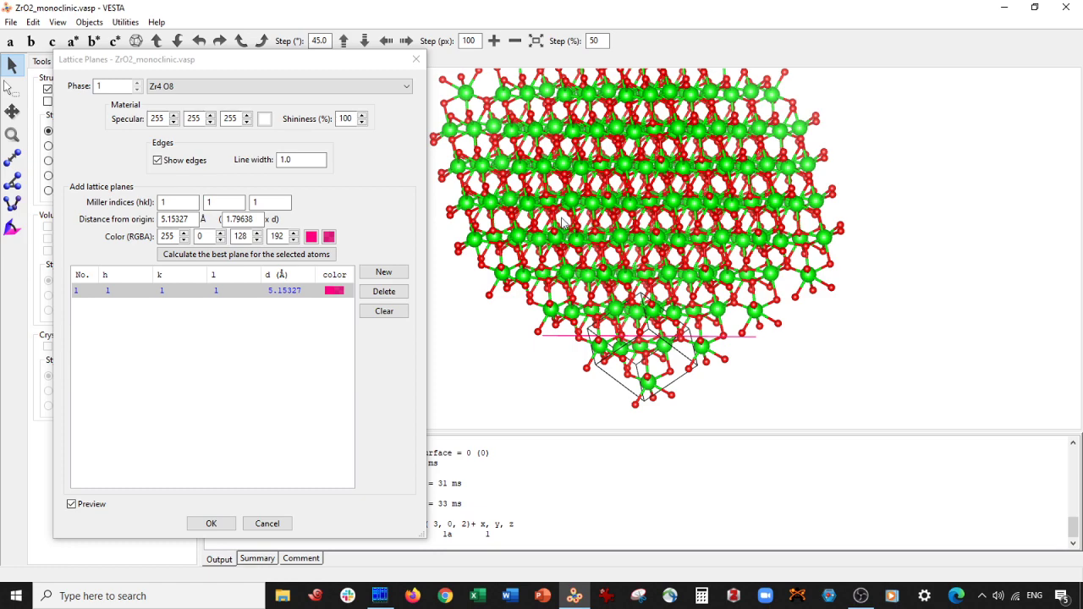
left_click_drag(572, 226, 639, 218)
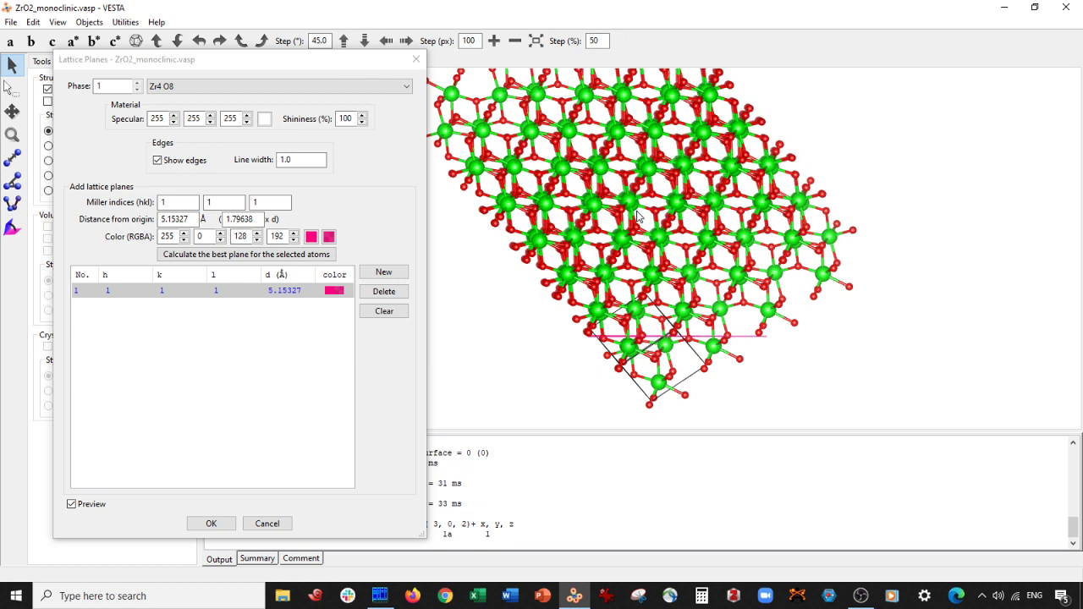
scroll(590, 300, "up", 4)
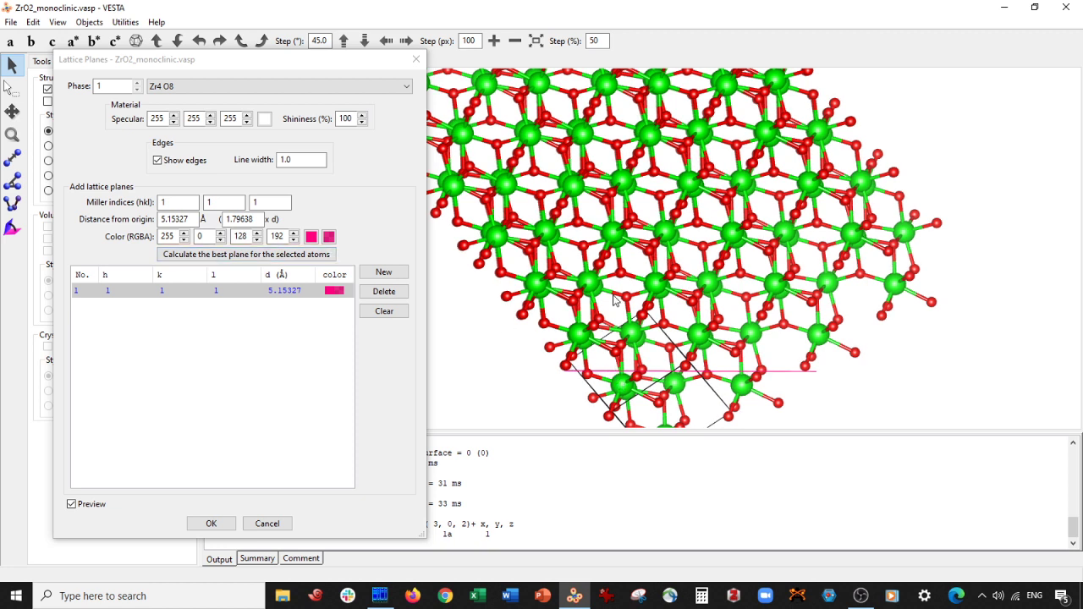
Step: Set the (1 1 1) plane's distance multiplier to 3.5 × d, placing it at 10.0405 Å
double_click(240, 219)
type("3")
key("Tab")
double_click(231, 219)
type("3.5")
key("Return")
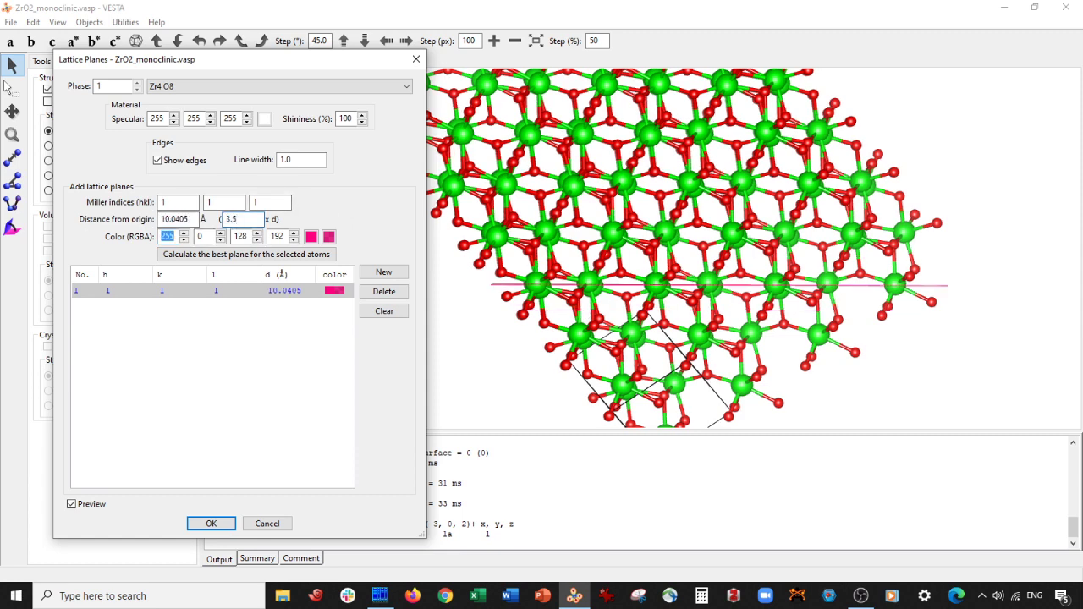
scroll(659, 309, "up", 5)
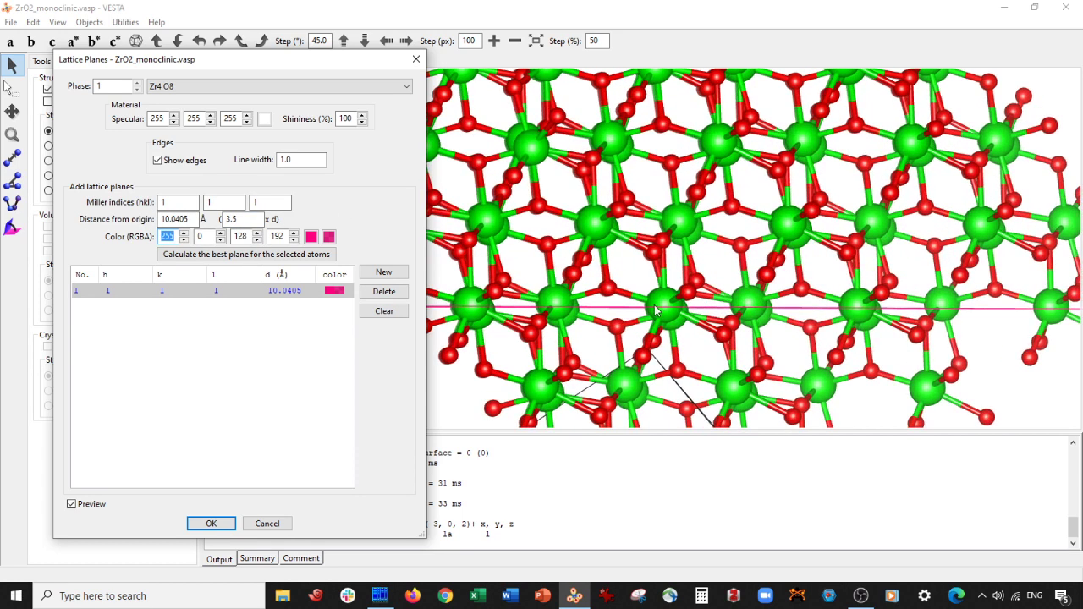
scroll(659, 309, "down", 4)
Step: Pick two Zr atoms near the plane and add a second (1 1 1) plane entry
left_click(12, 112)
left_click_drag(658, 288, 650, 320)
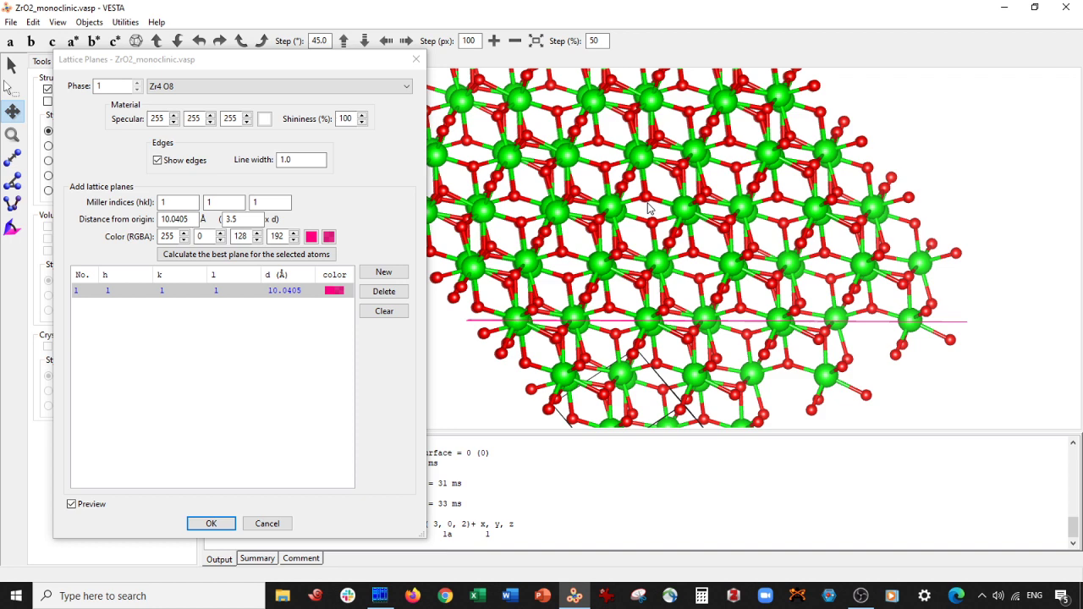
left_click_drag(634, 209, 651, 326)
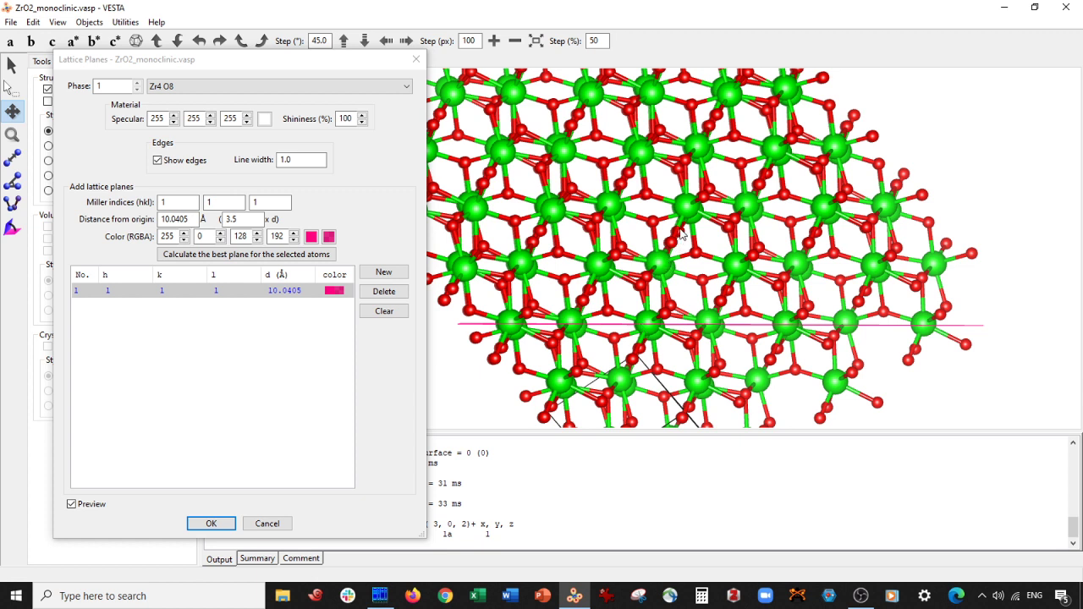
left_click(12, 87)
left_click(646, 323)
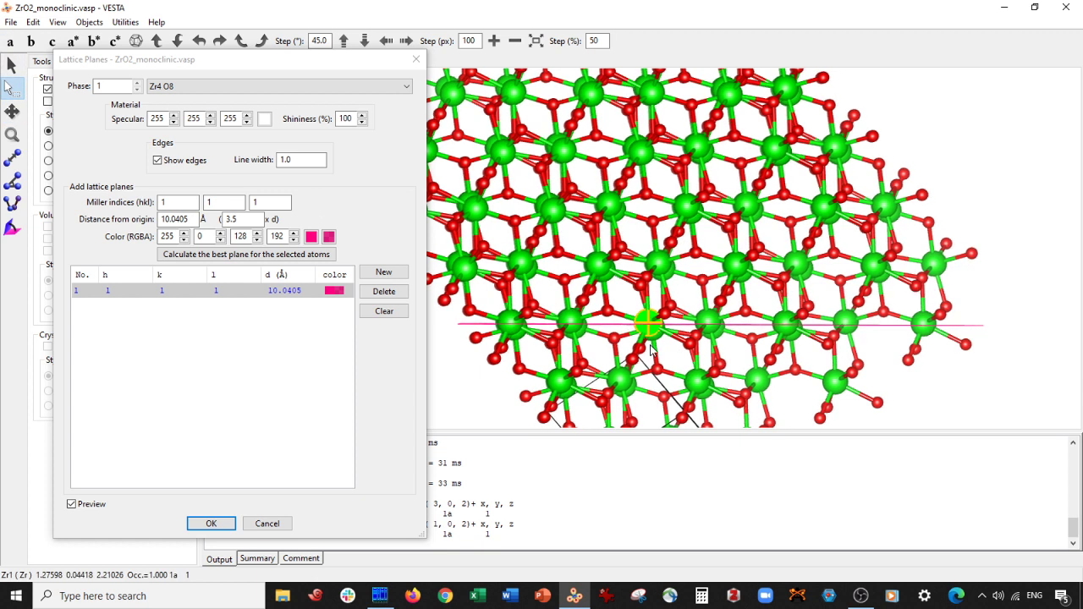
left_click(688, 205, "shift")
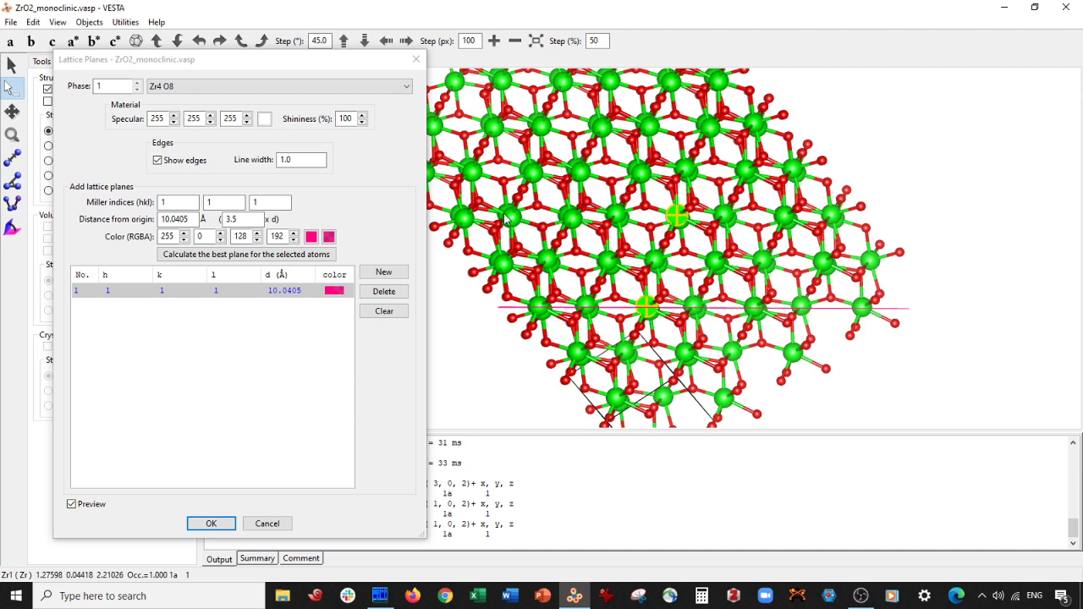
left_click_drag(677, 280, 665, 240)
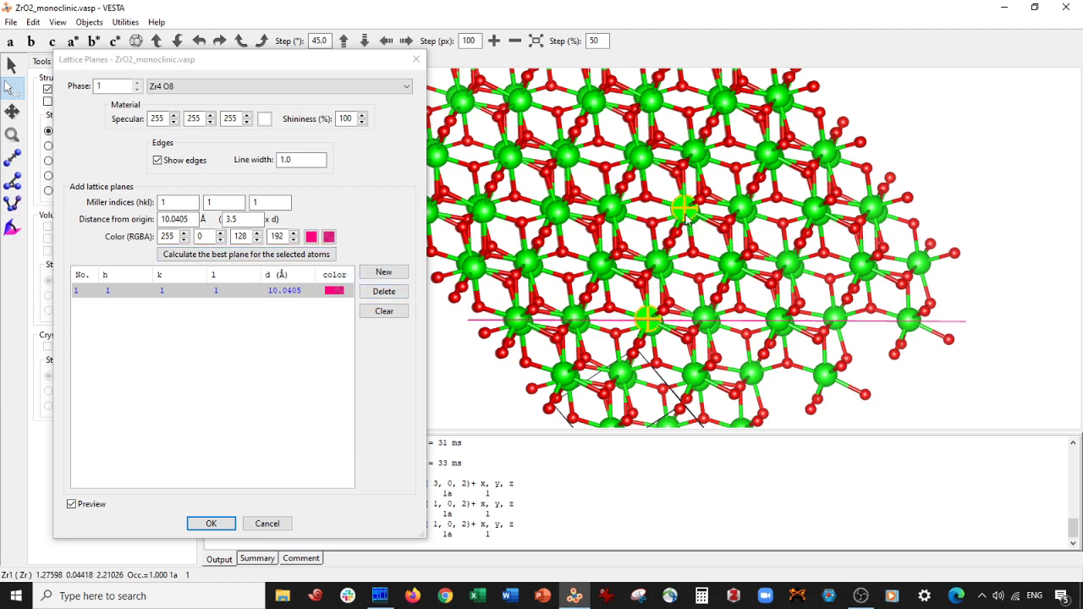
left_click(383, 271)
Step: Move the second (1 1 1) plane to 5.5 × d (15.7779 Å) and check it
left_click(241, 219)
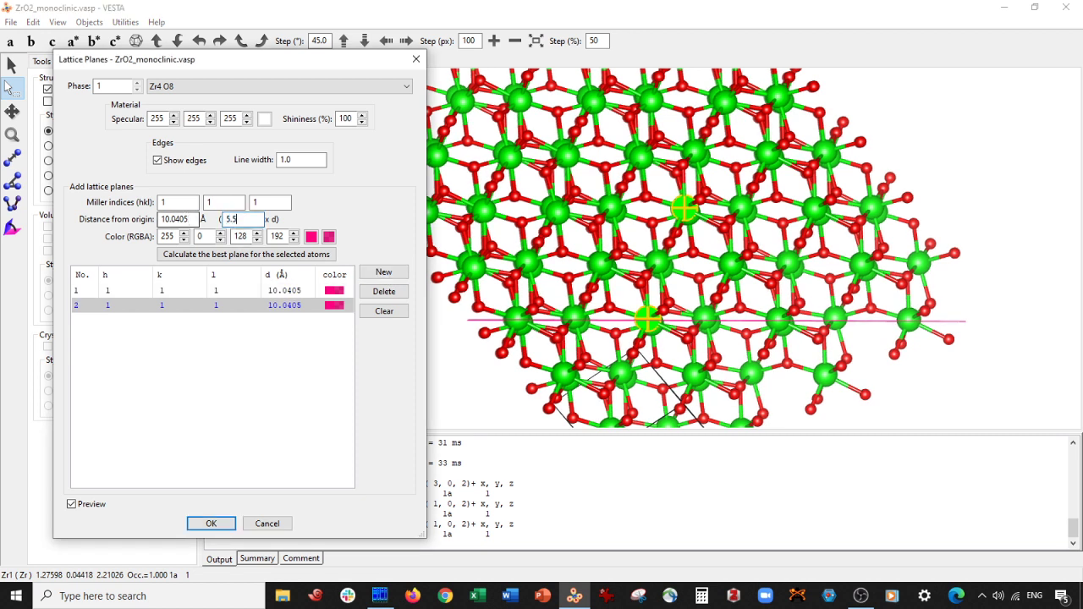
key("Tab")
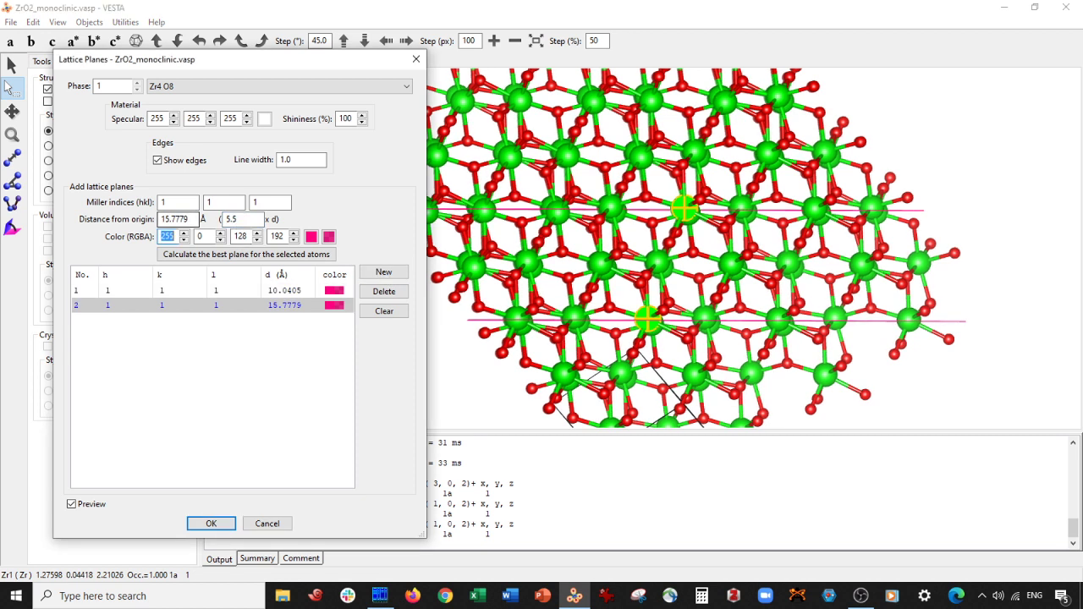
left_click_drag(689, 260, 725, 122)
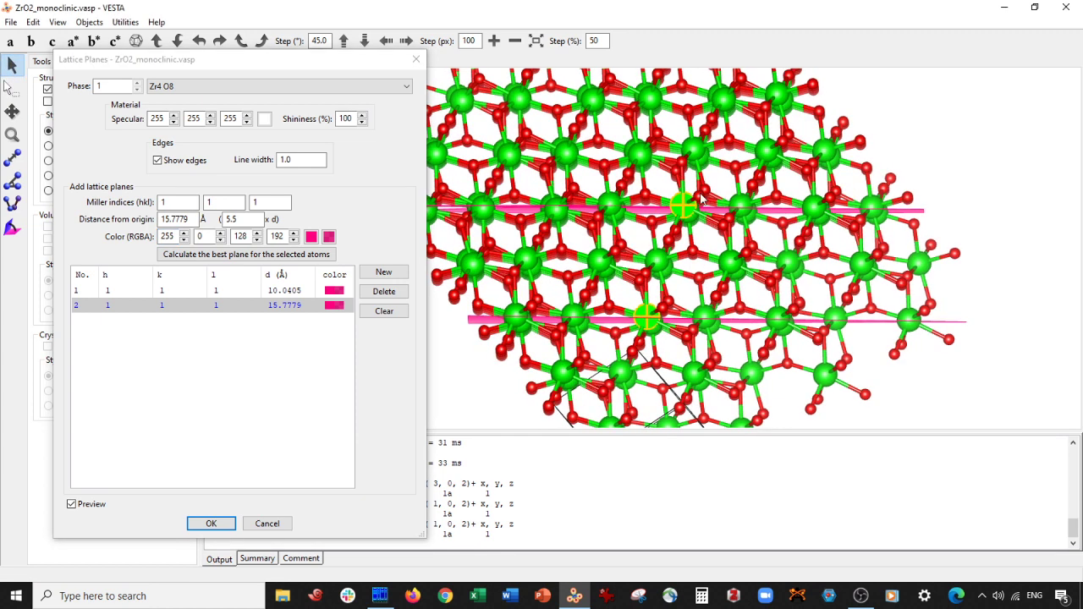
left_click_drag(660, 324, 652, 349)
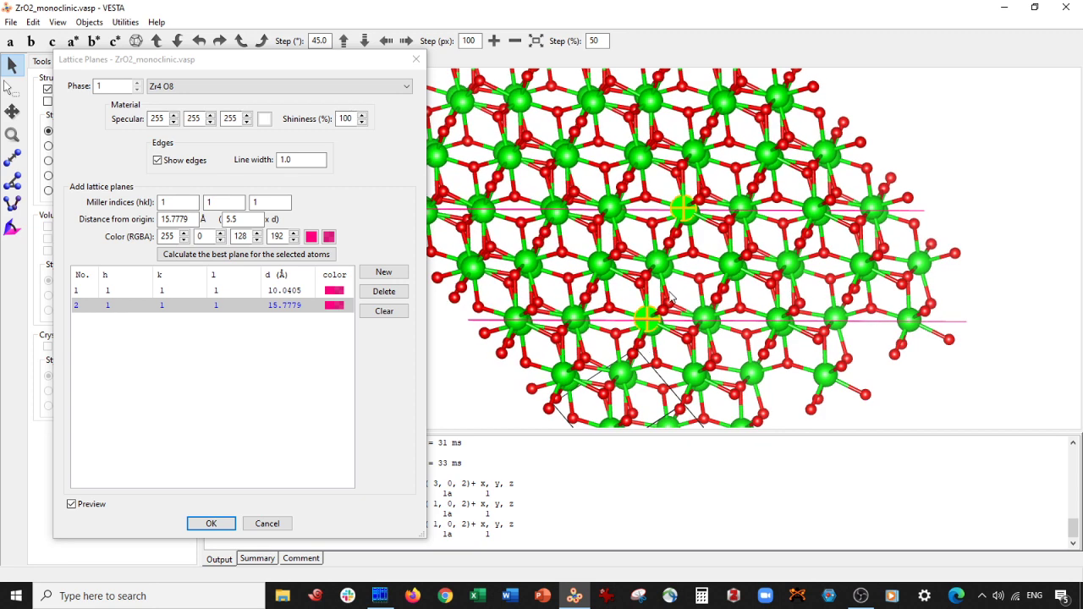
Step: Look along the planes and select five Zr atoms along a diagonal row
left_click(17, 65)
left_click(13, 66)
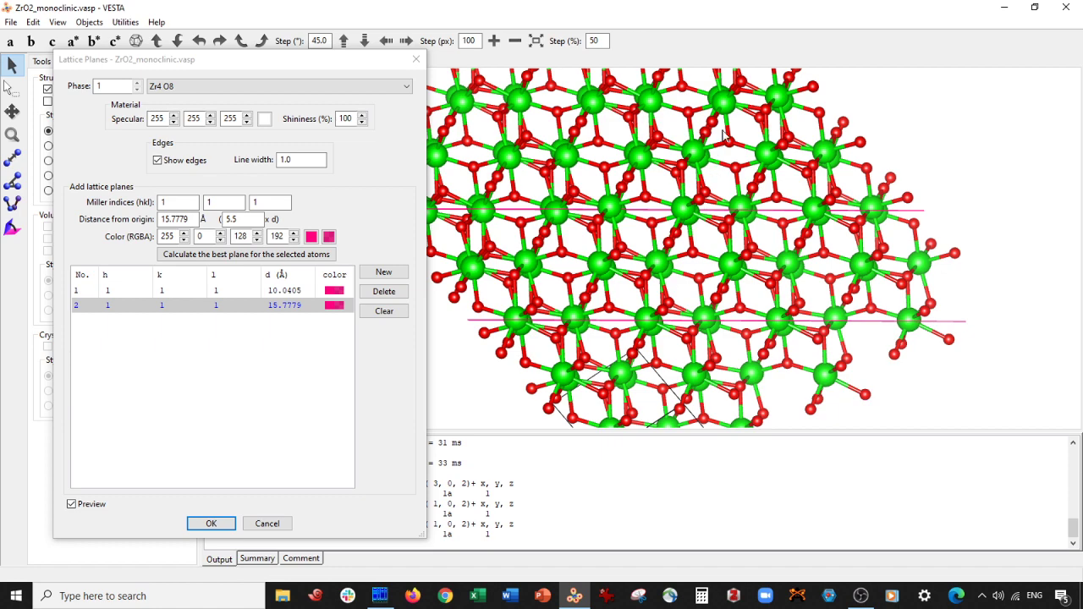
left_click_drag(709, 323, 705, 319)
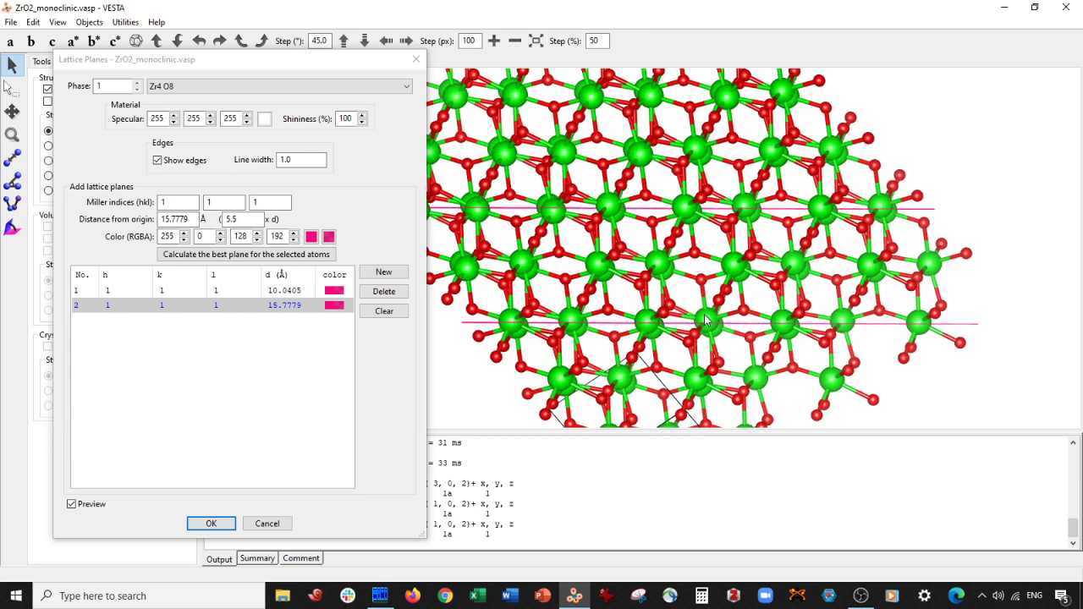
left_click_drag(776, 287, 770, 287)
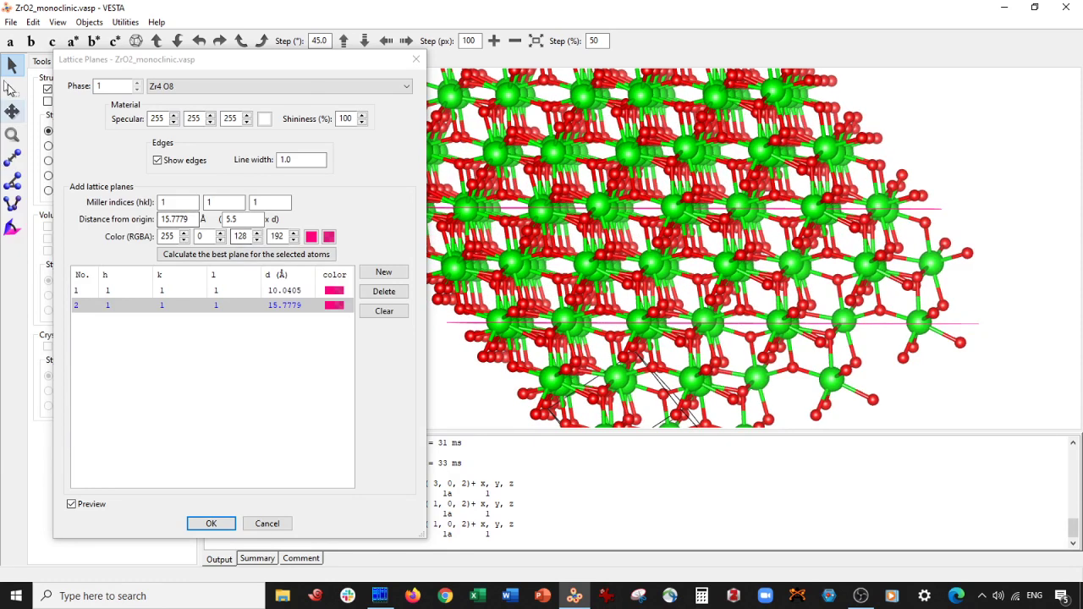
left_click(11, 88)
left_click(825, 153)
left_click(824, 212)
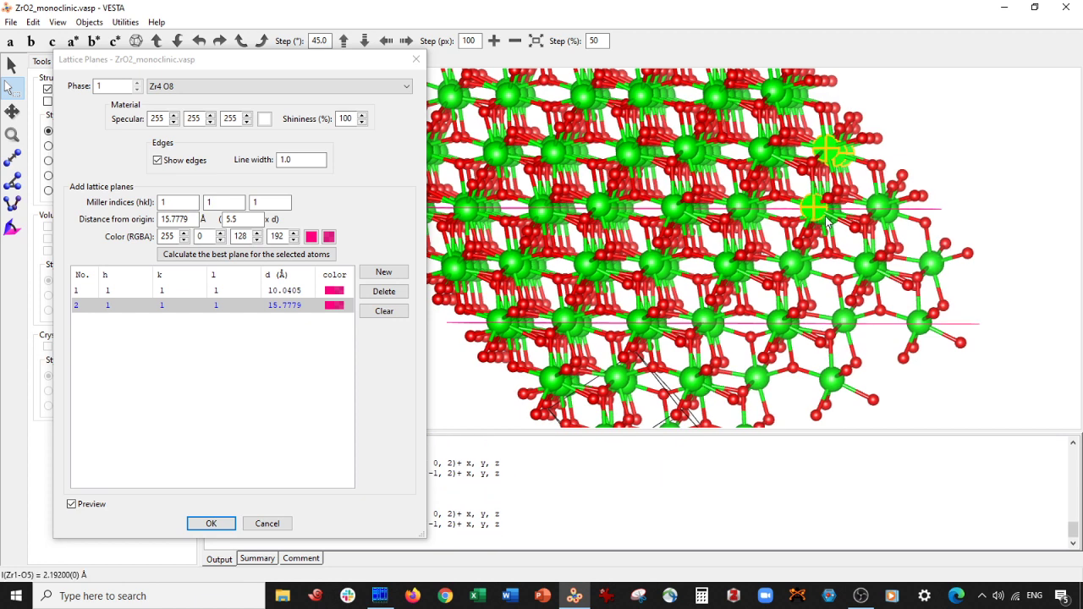
left_click(814, 209)
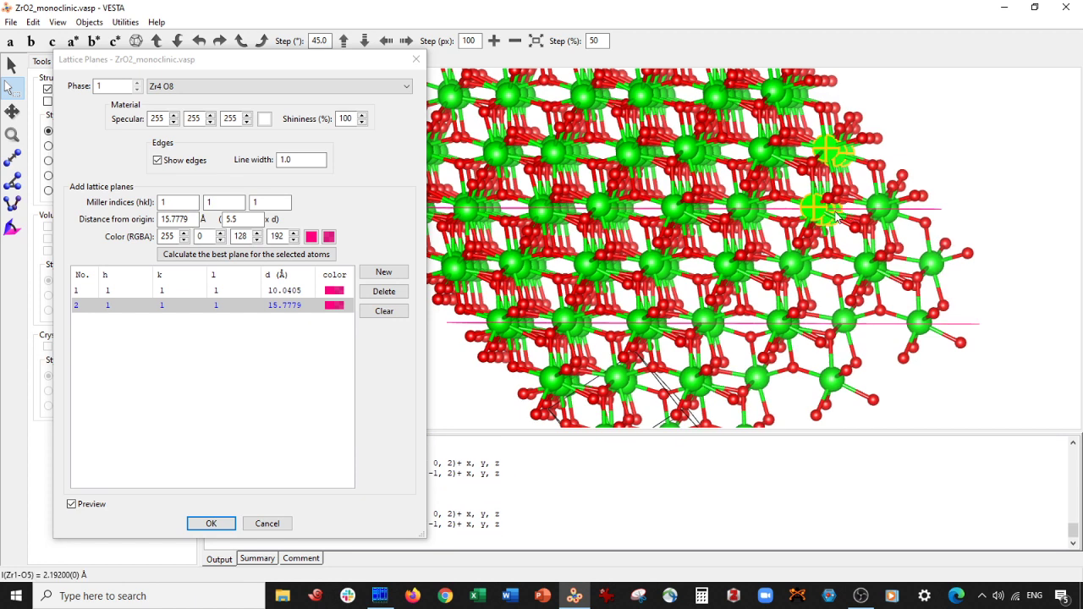
left_click(793, 264)
left_click(783, 334)
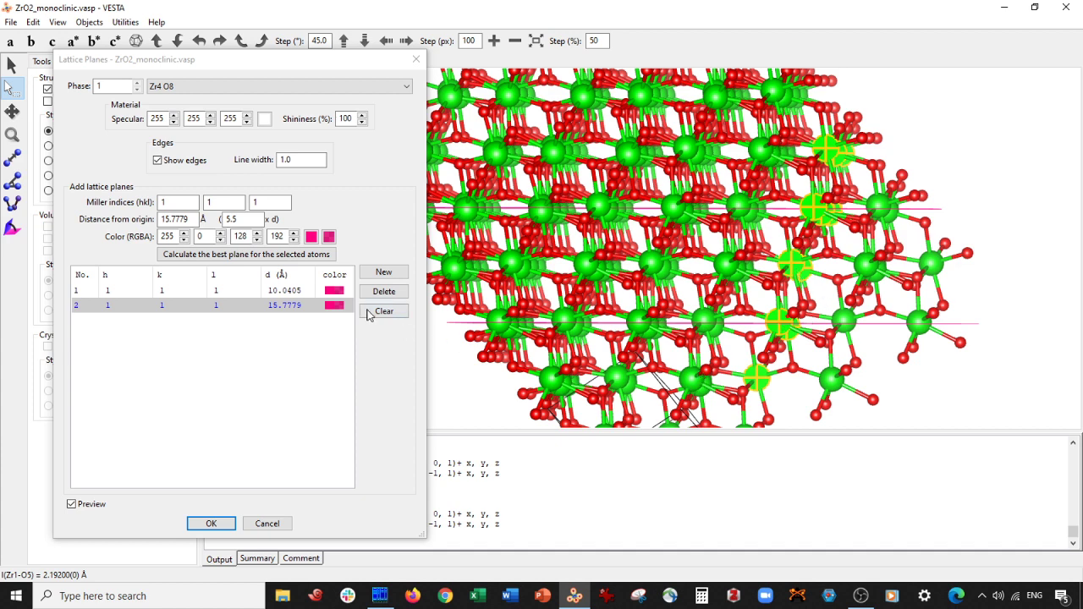
Step: Add a third plane coloured blue, fitted through the selected Zr atoms
left_click(384, 272)
left_click(311, 236)
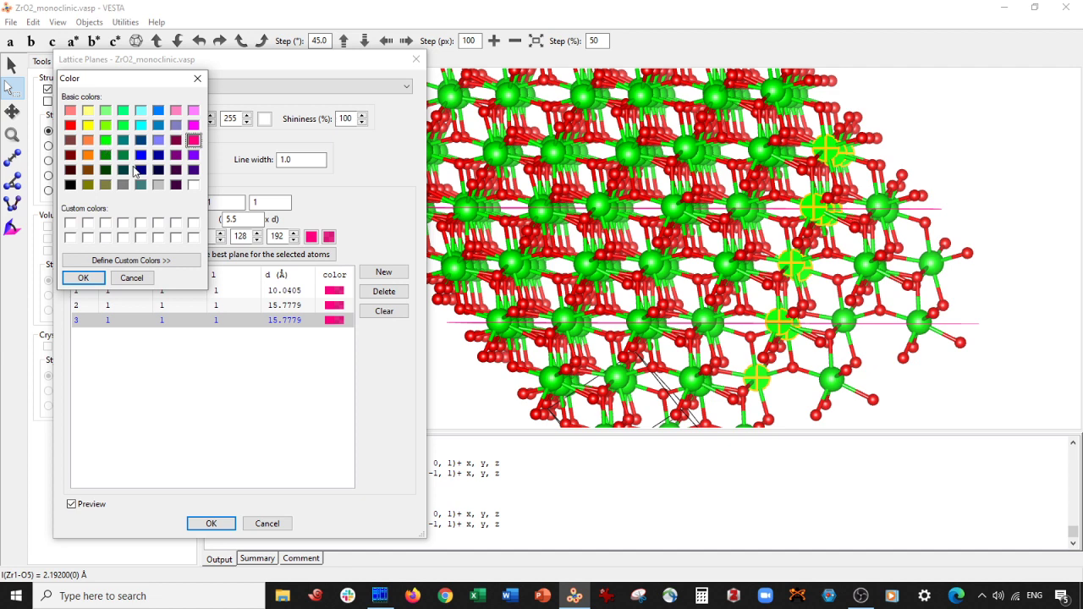
left_click(140, 155)
left_click(83, 276)
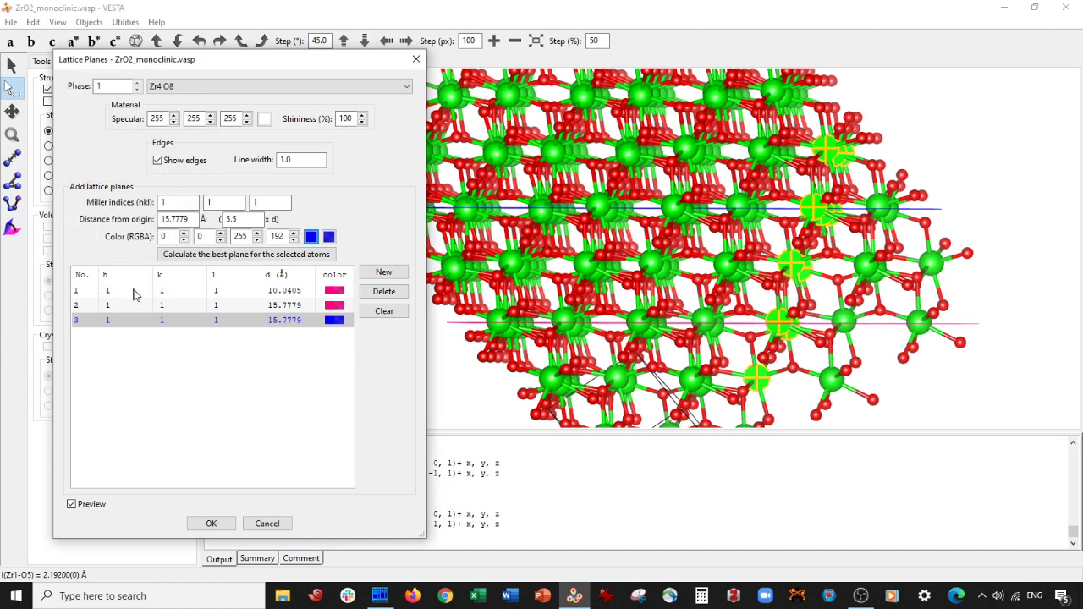
left_click(227, 255)
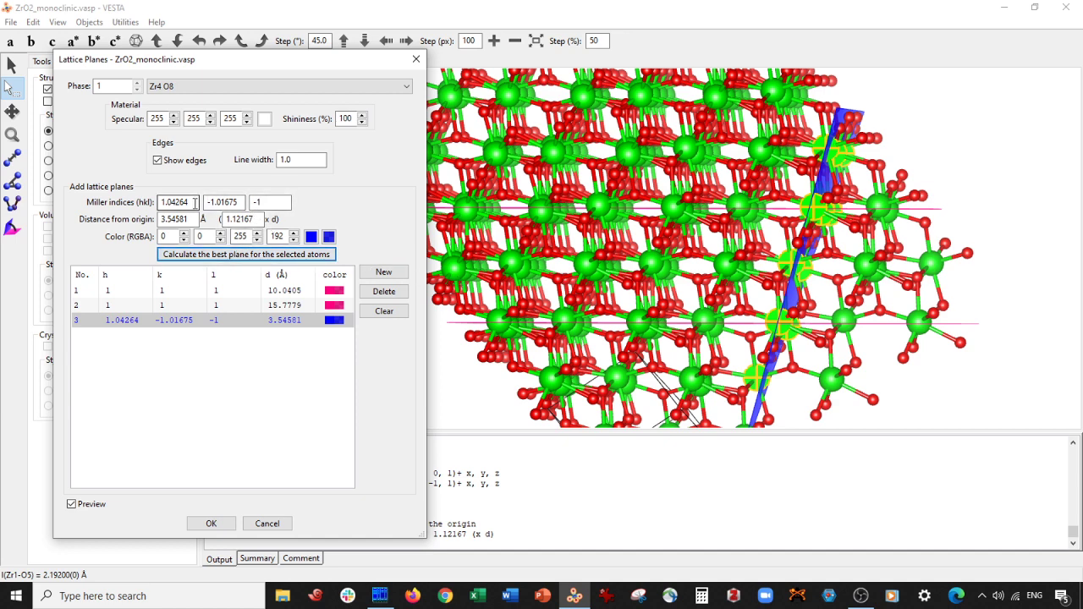
Step: Round the fitted plane's indices to (1 -1 -1) with distance 1 × d
double_click(192, 204)
type("1")
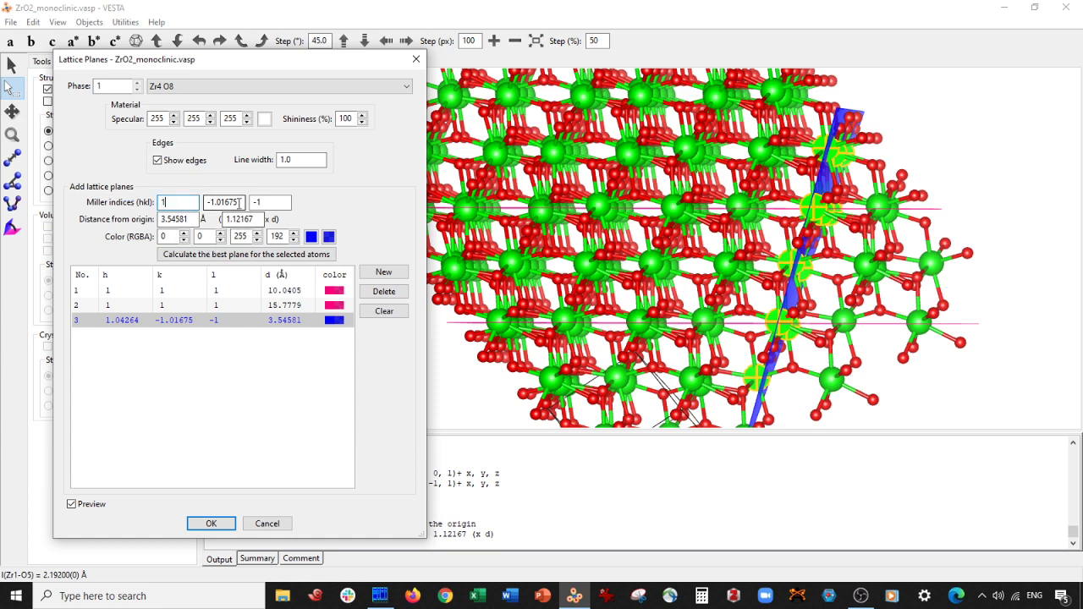
double_click(239, 203)
type("-1")
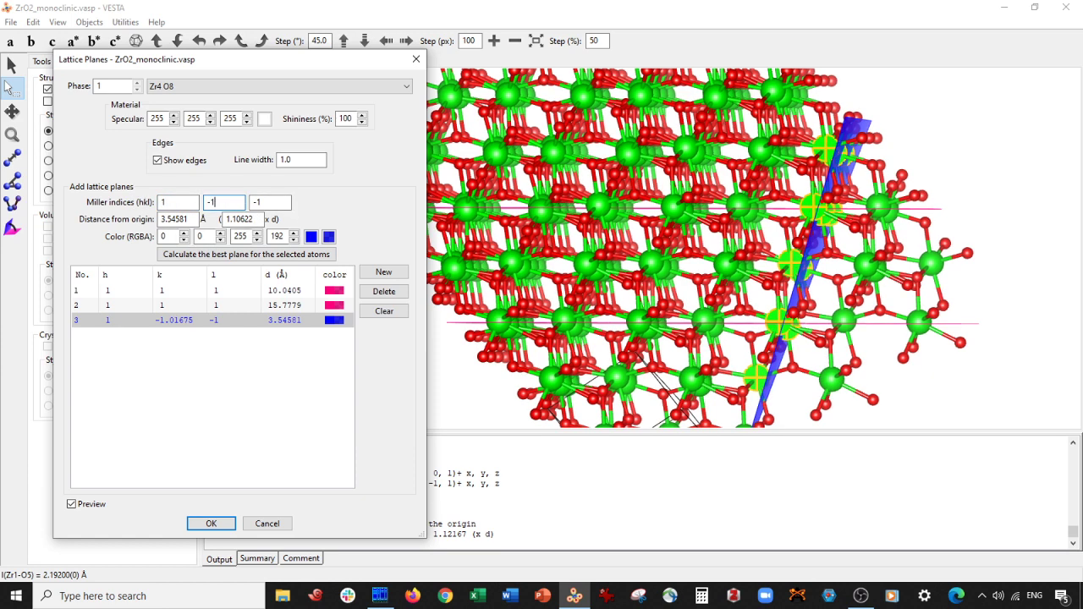
double_click(241, 219)
type("1")
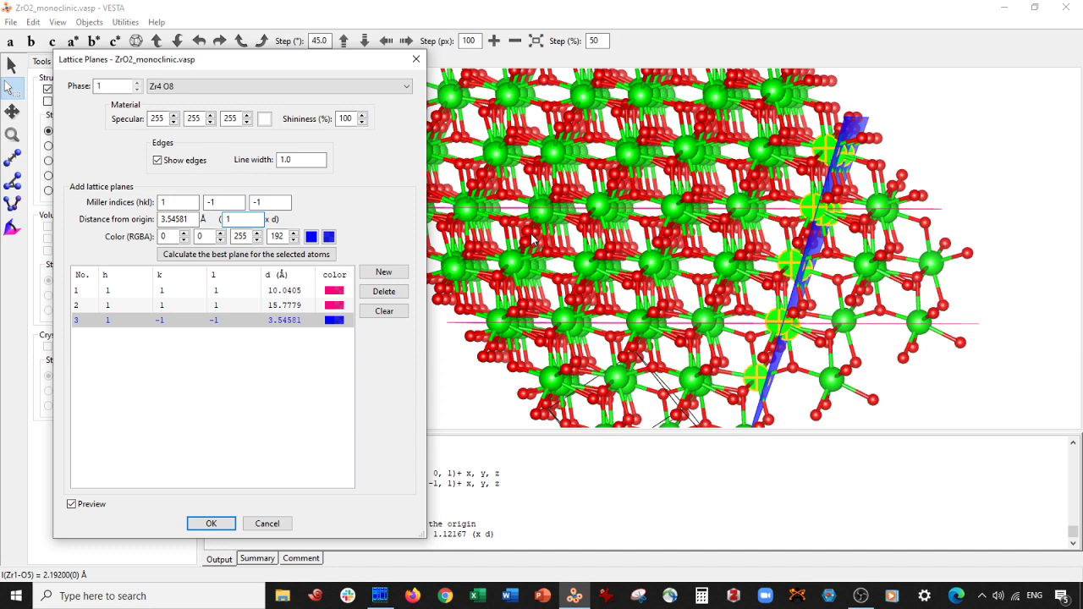
key("Tab")
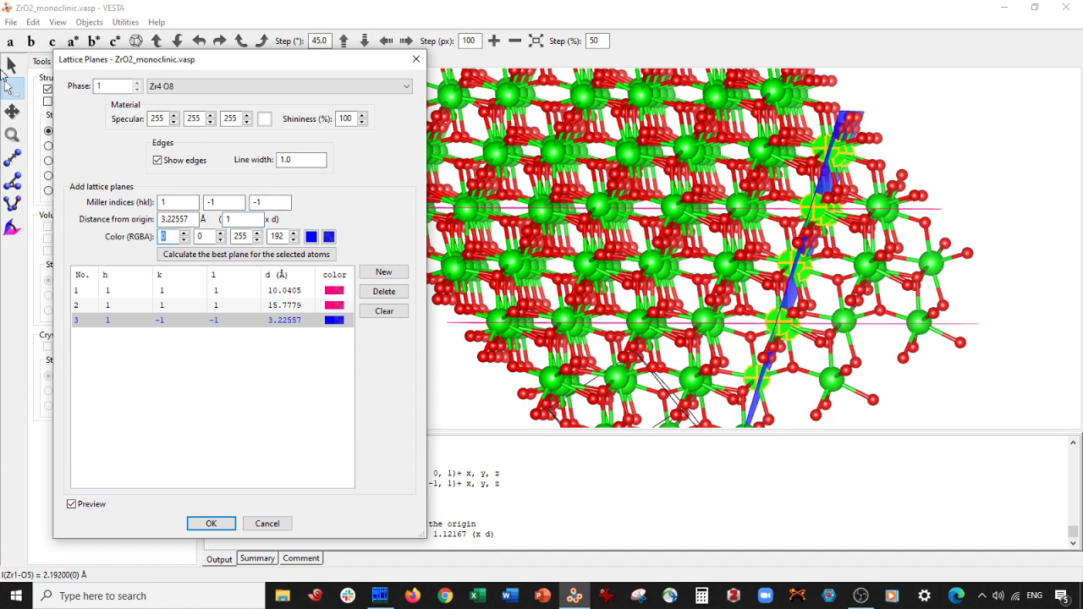
Step: Move the blue (1 -1 -1) plane to 0 × d, through the origin
left_click(12, 66)
left_click_drag(540, 202, 555, 205)
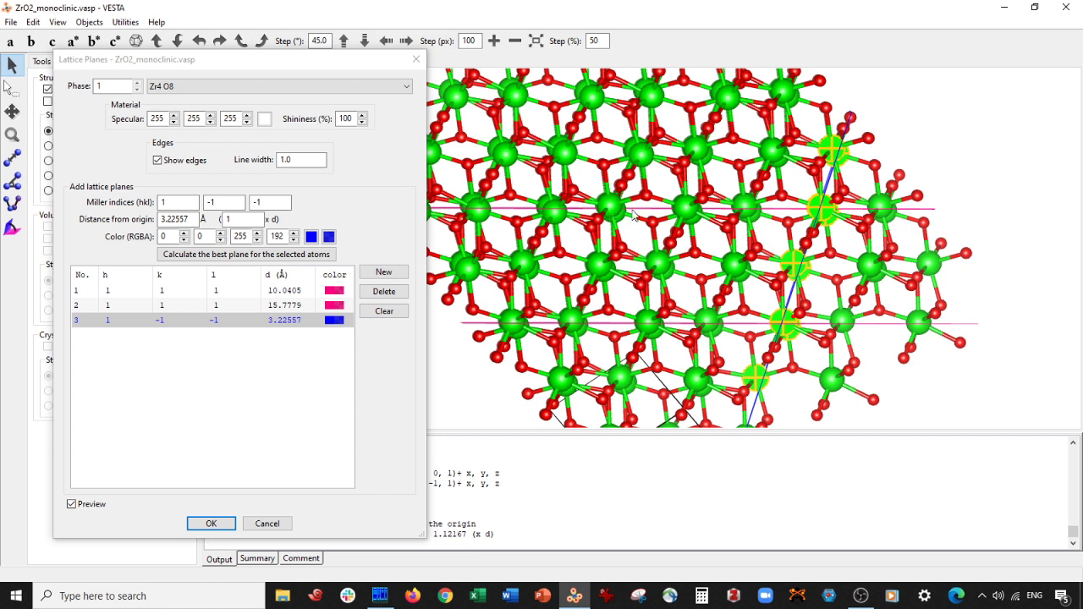
left_click(237, 229)
key("Tab")
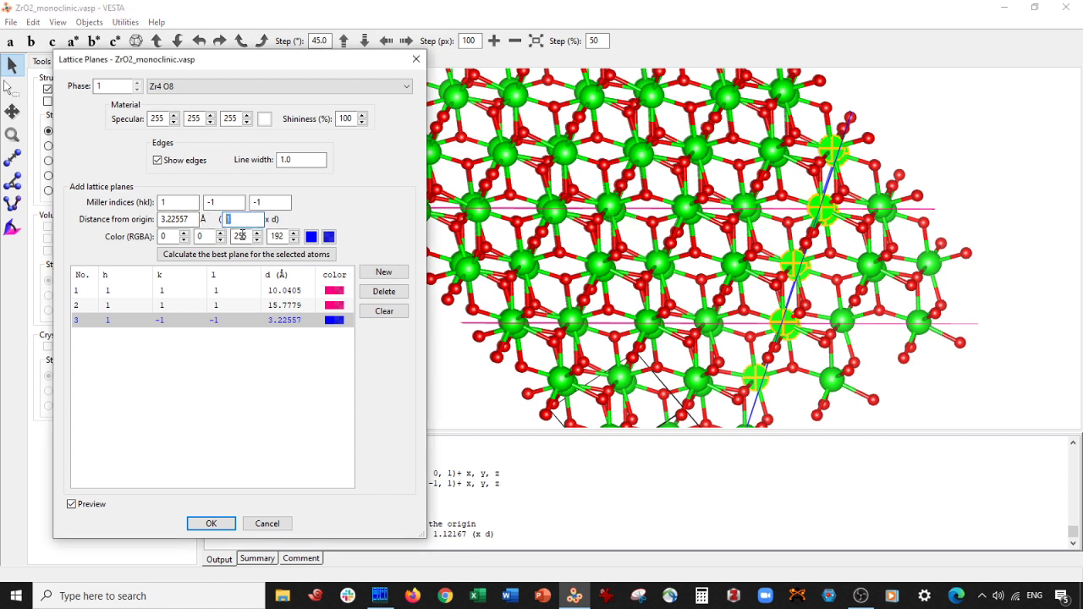
type("2")
key("Tab")
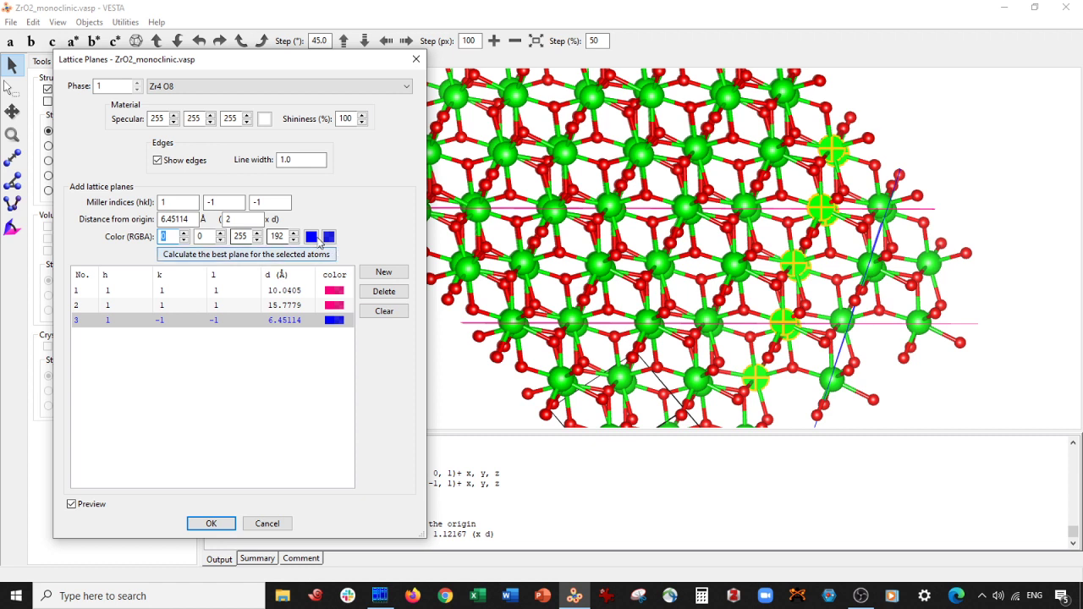
key("shift+Tab")
type("0")
key("Tab")
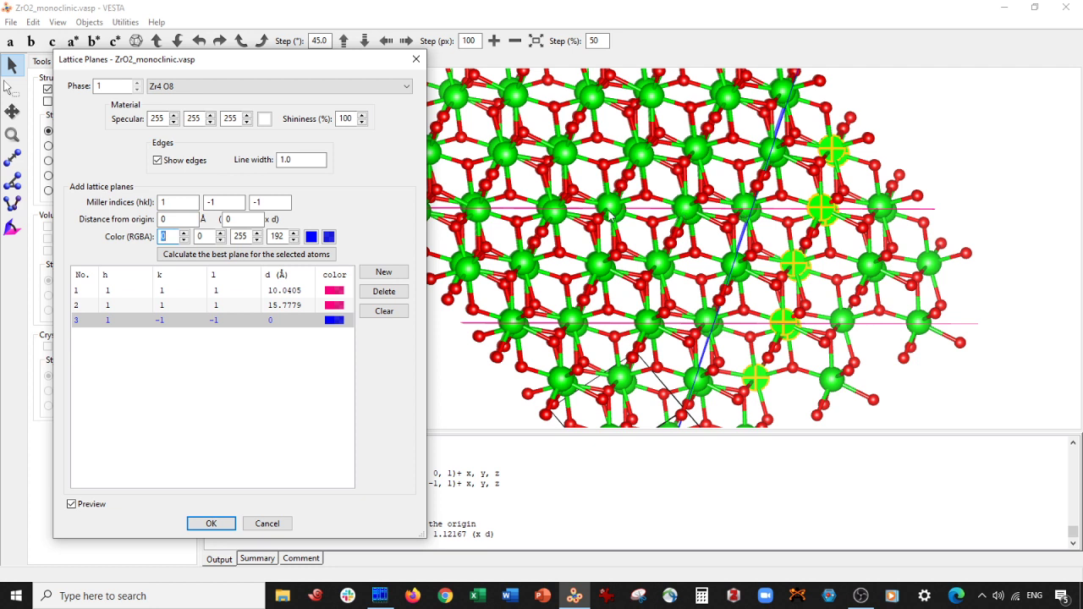
Step: Add a fourth (1 -1 -1) plane at -2 × d (-6.45114 Å) and accept the planes
left_click(383, 272)
double_click(228, 219)
type("-2")
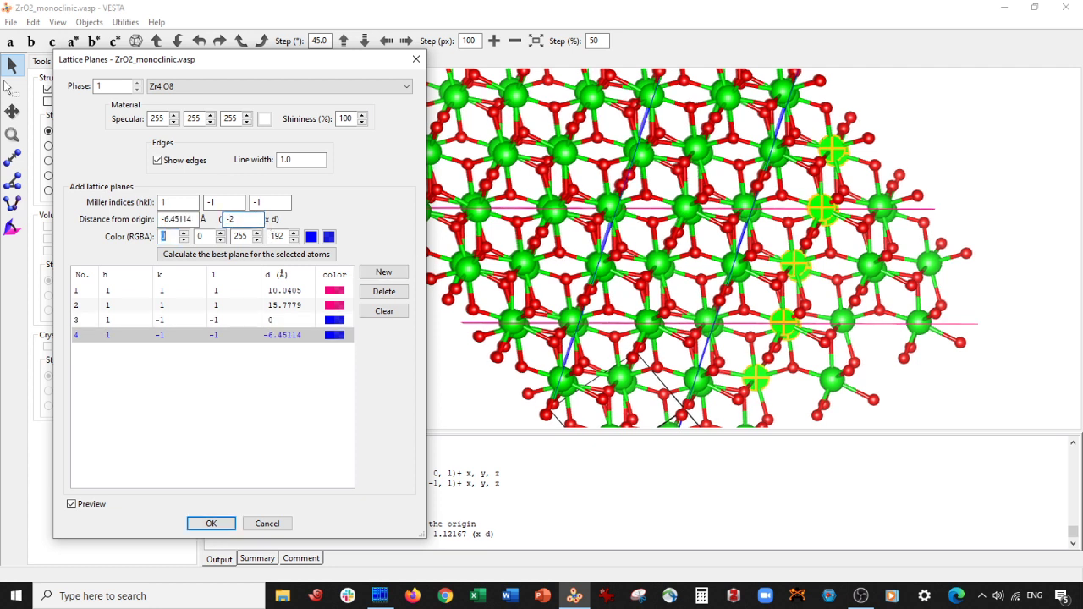
key("Tab")
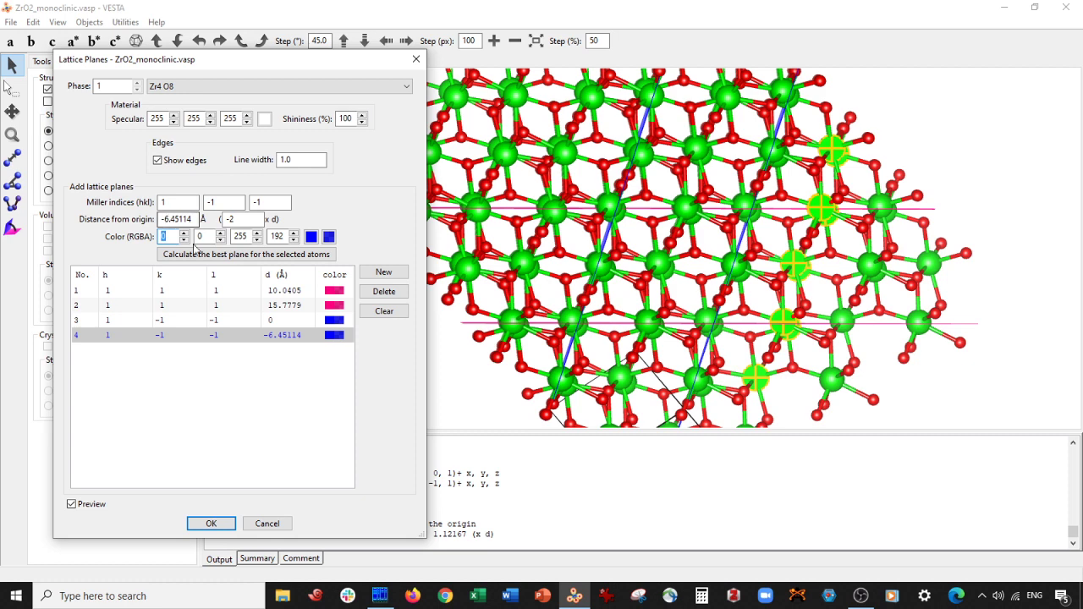
left_click(213, 525)
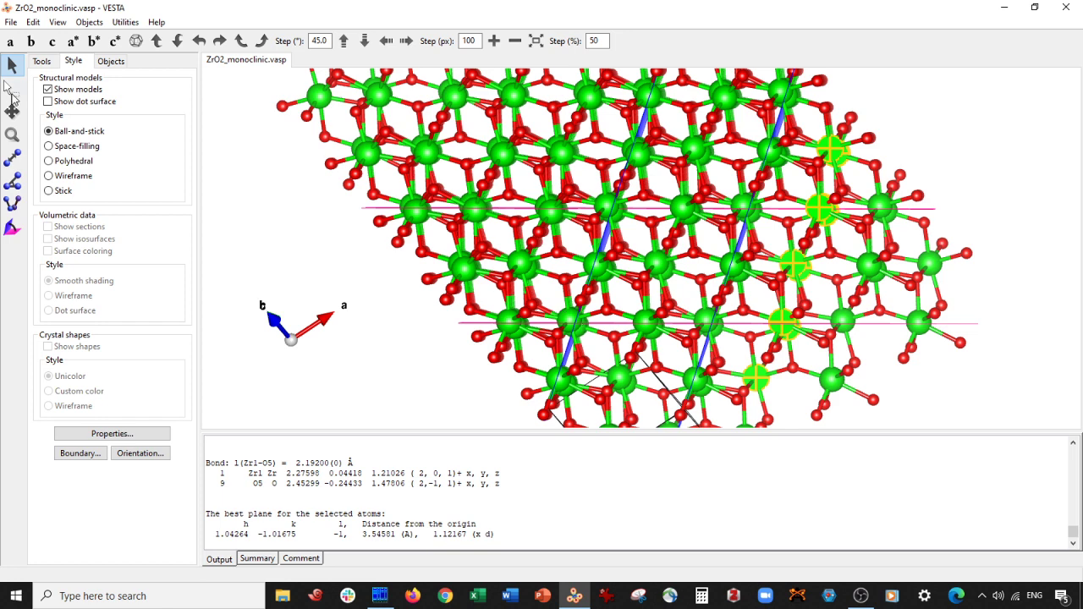
Step: Clear the old selection and delete the atoms in the structure's upper part
left_click(12, 91)
left_click(330, 177)
left_click(12, 65)
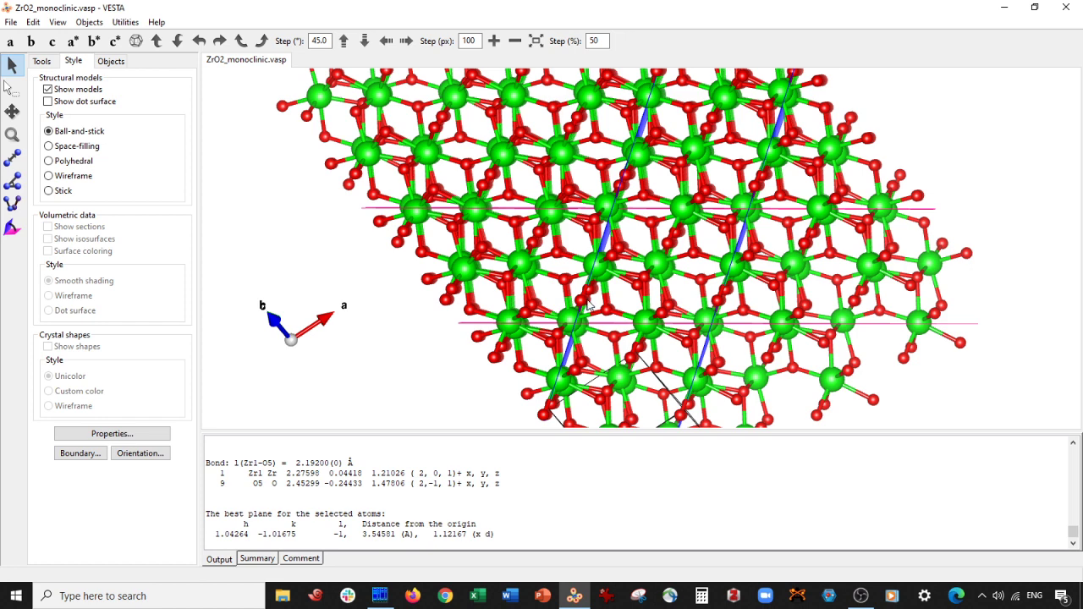
scroll(595, 307, "down", 5)
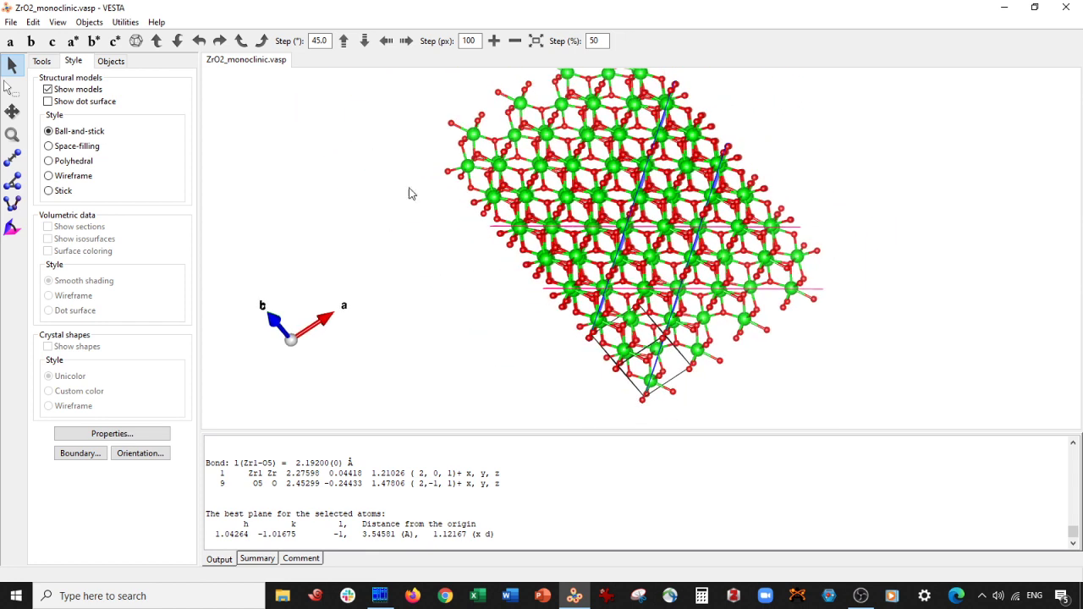
scroll(414, 210, "down", 3)
left_click(12, 88)
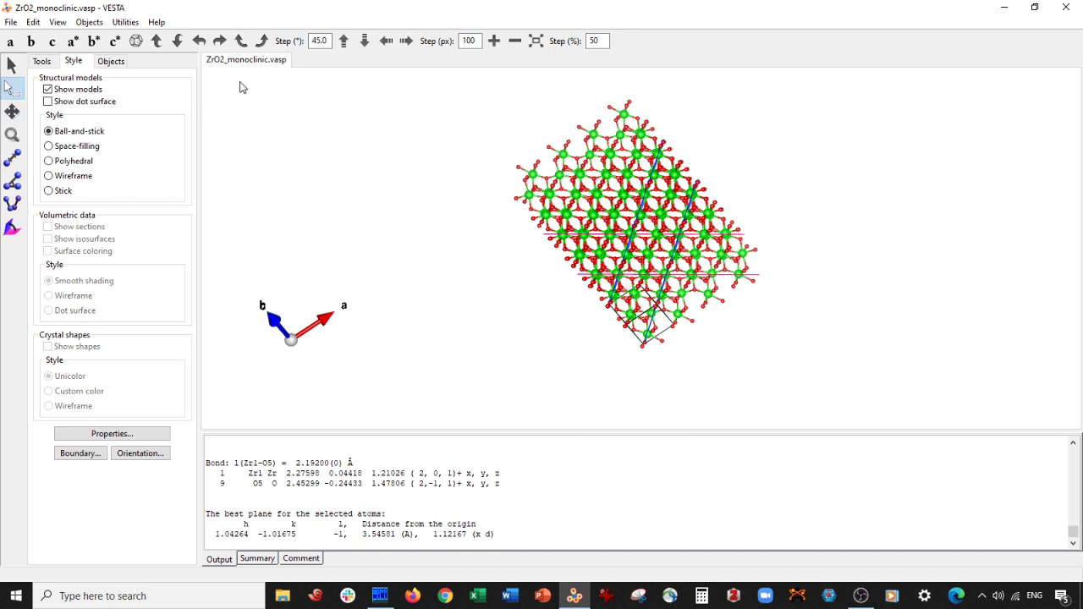
left_click_drag(523, 95, 754, 225)
key("Delete")
Step: Delete the two stray oxygen atoms, the lower atoms and the left-end atoms
scroll(678, 232, "up", 3)
left_click_drag(449, 138, 500, 206)
key("Delete")
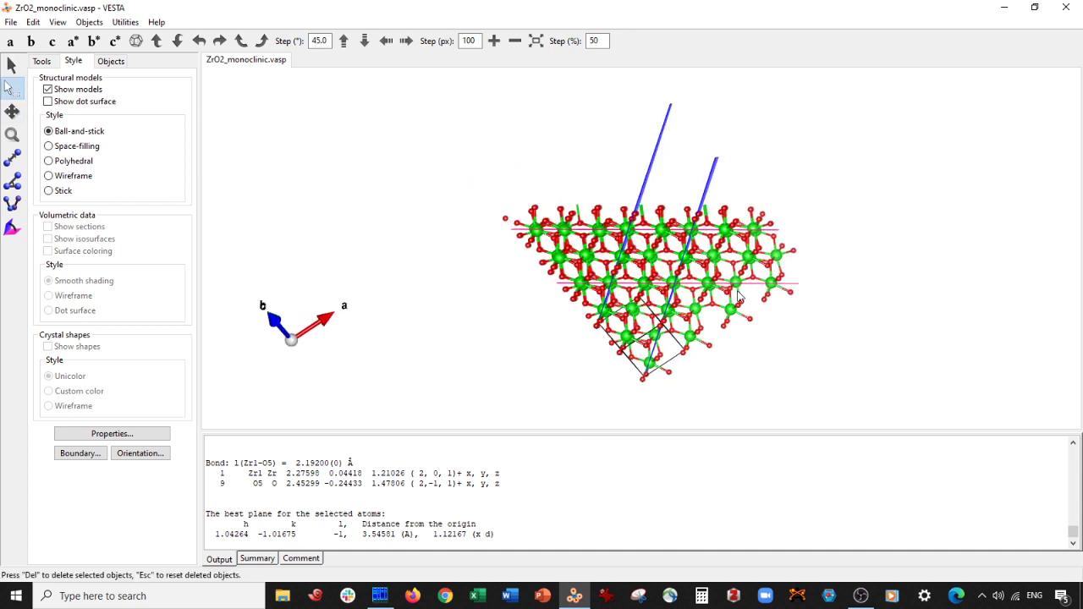
scroll(655, 322, "up", 1)
left_click_drag(549, 306, 855, 435)
key("Delete")
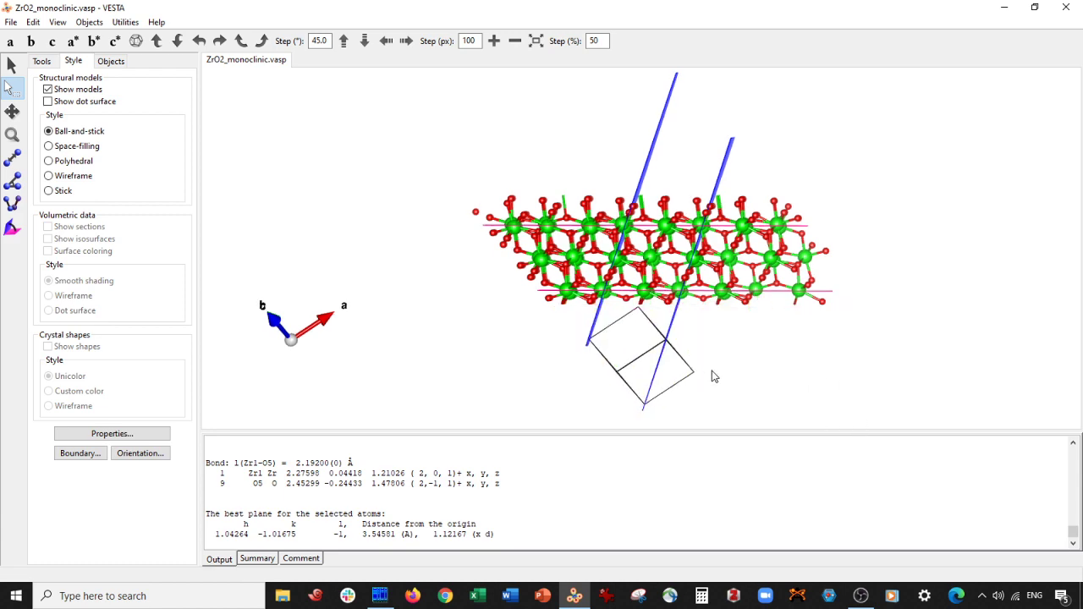
scroll(594, 233, "up", 1)
mouse_move(389, 127)
left_mouse_down()
mouse_move(508, 392)
mouse_move(556, 380)
mouse_move(568, 391)
left_mouse_up()
key("Delete")
Step: Delete the leftmost column, right-side atoms and top row, then turn the trimmed block
left_click_drag(533, 171, 581, 248)
key("Delete")
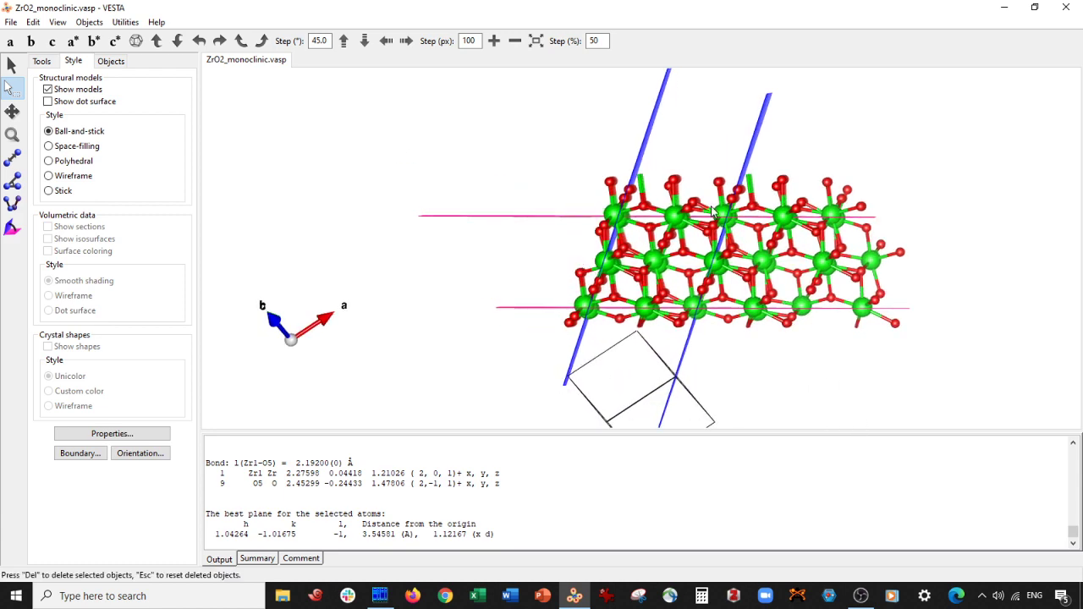
left_click_drag(755, 184, 922, 374)
key("Delete")
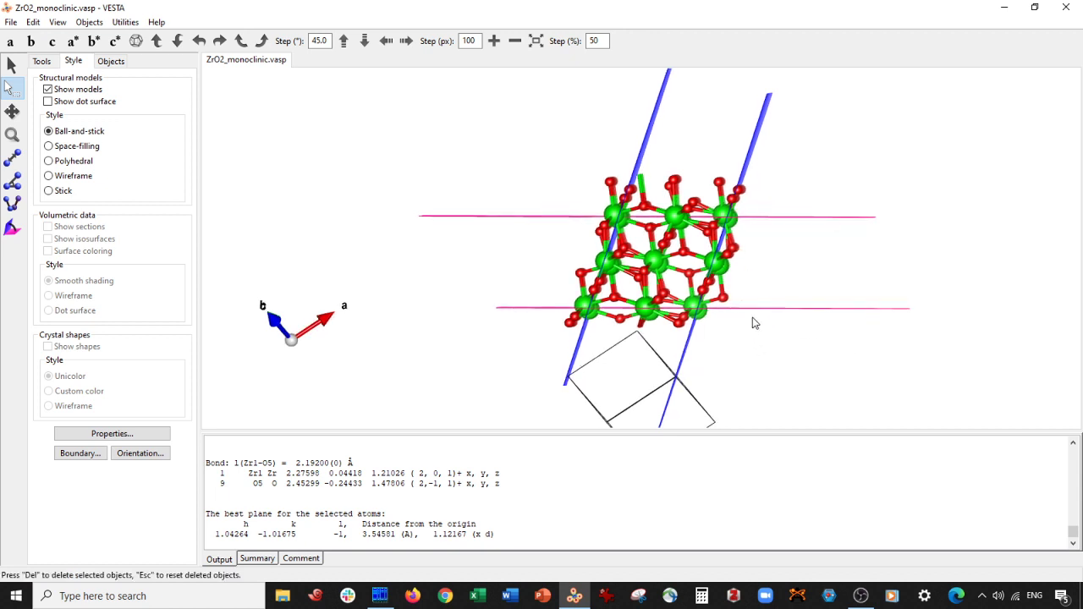
scroll(756, 321, "up", 2)
left_click_drag(571, 131, 817, 186)
key("Delete")
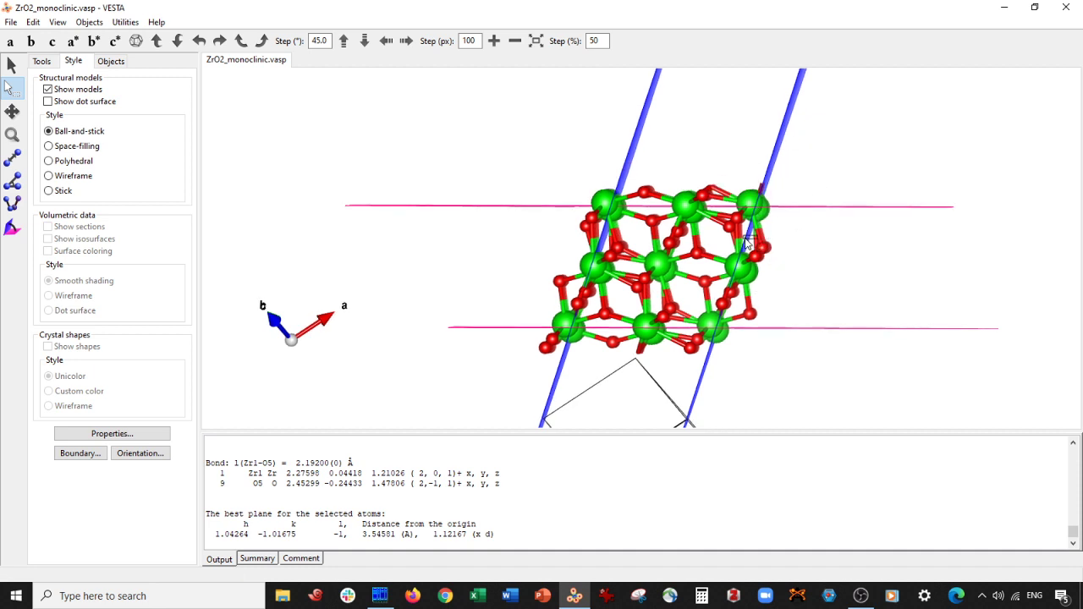
left_click(12, 65)
left_click_drag(264, 190, 682, 196)
Step: Remove all four lattice planes from the Lattice Planes list and inspect the trimmed slab
left_click(34, 22)
left_click(50, 113)
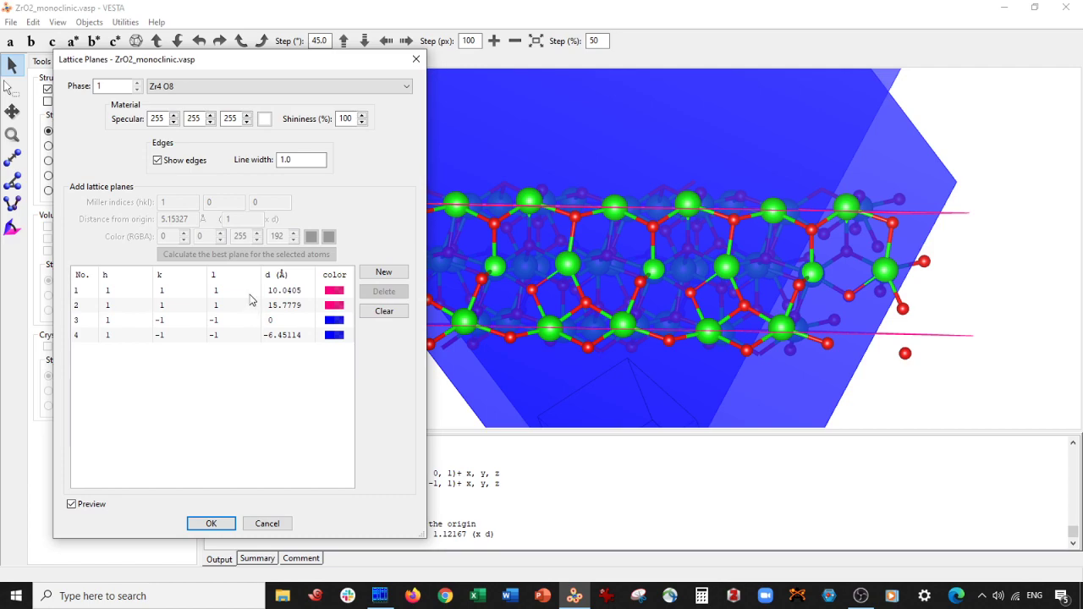
left_click(250, 296)
left_click(384, 291)
left_click(384, 291)
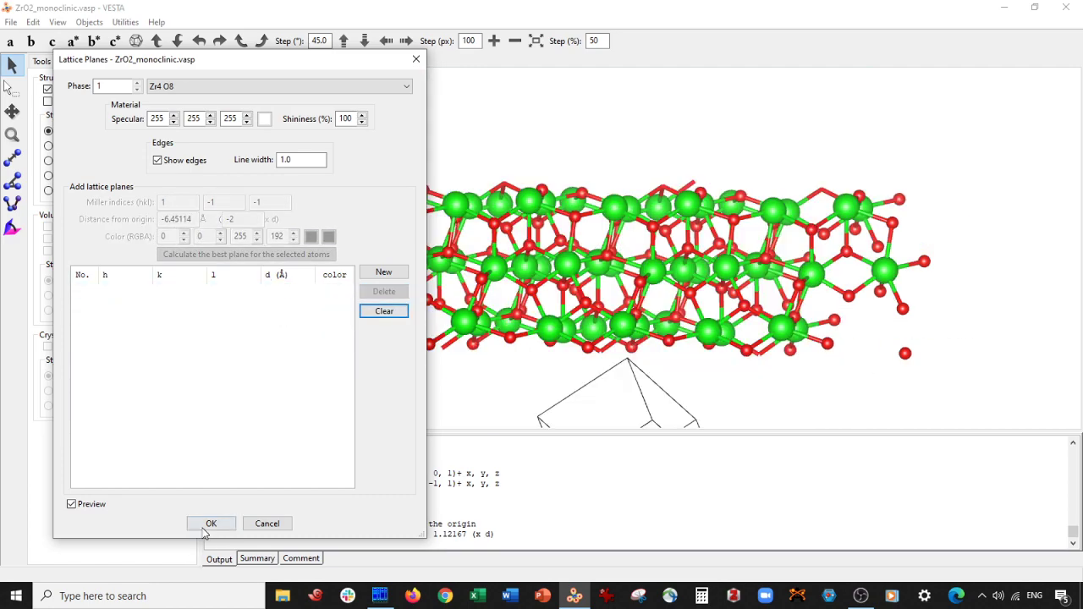
left_click(210, 523)
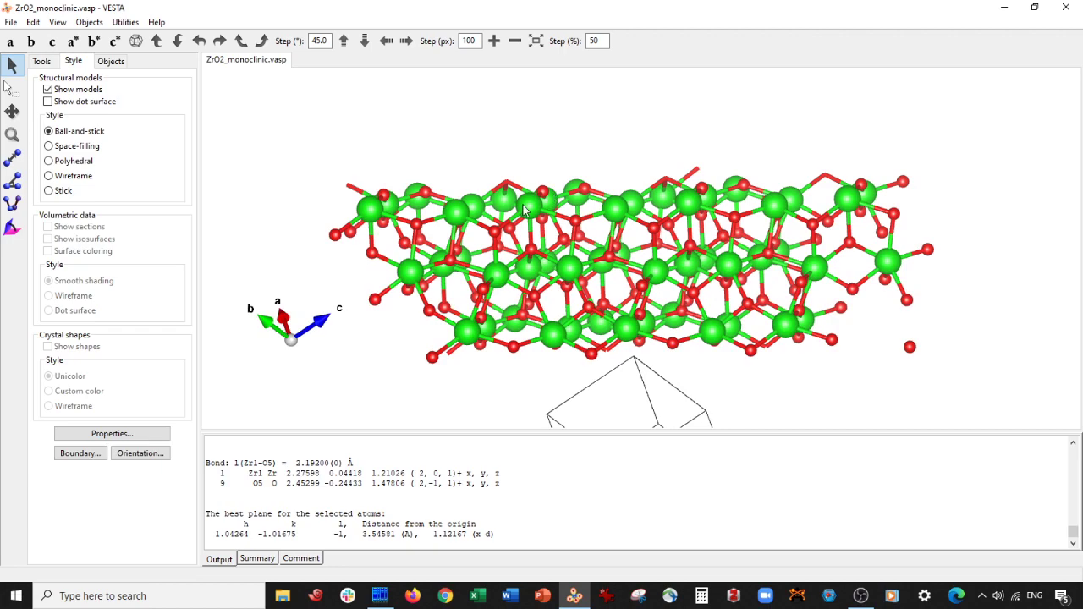
left_click_drag(571, 180, 558, 202)
Step: With the Select tool, pick two oxygen atoms near the top of the slab
left_click(11, 87)
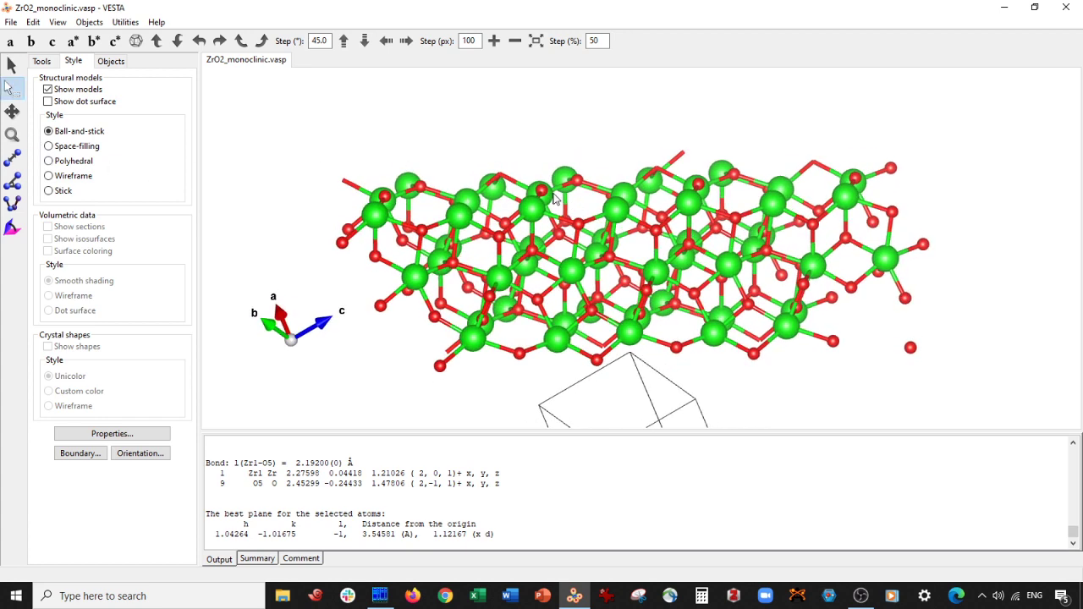
left_click(541, 190)
left_click(697, 184, "shift")
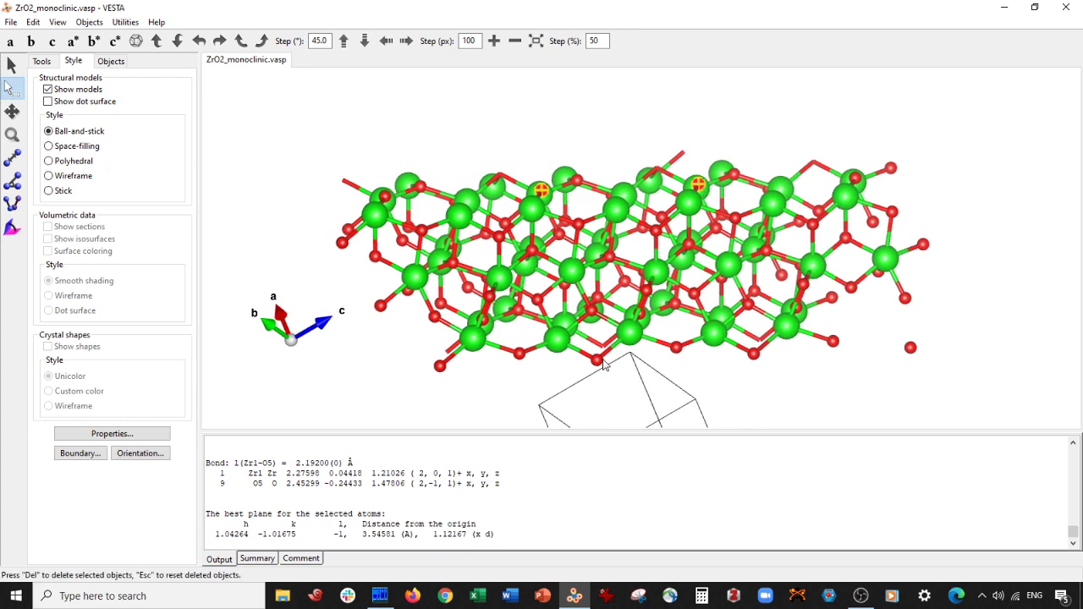
Step: Rotate the model slightly and select four Zr4 atoms at the new cell's corners
left_click(11, 64)
mouse_move(541, 212)
left_mouse_down()
mouse_move(505, 211)
mouse_move(537, 193)
mouse_move(542, 203)
mouse_move(595, 339)
mouse_move(566, 339)
left_mouse_up()
left_click(565, 338)
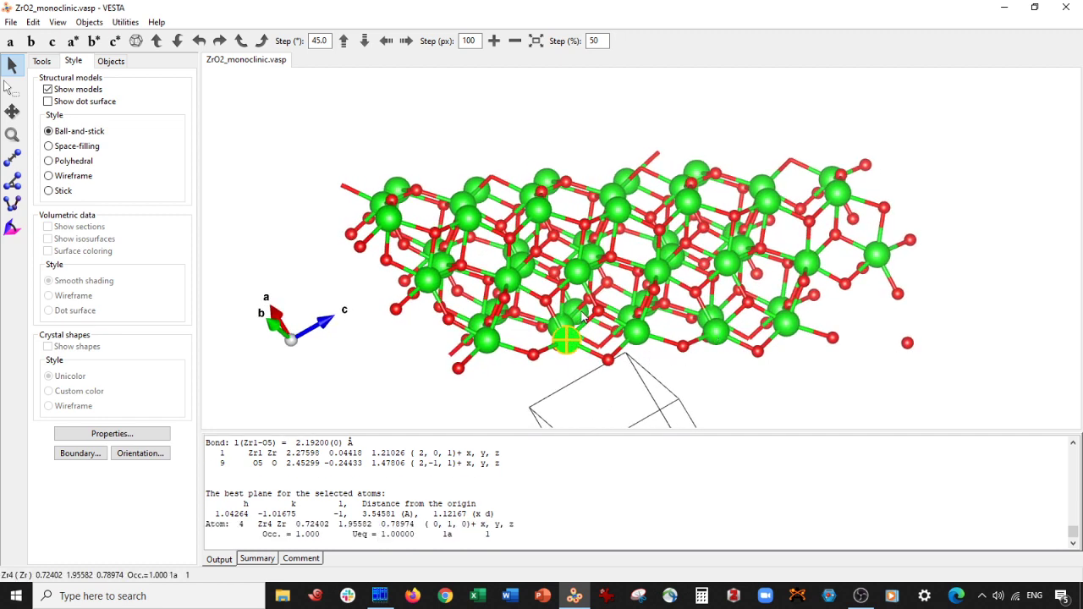
left_click(618, 209, "shift")
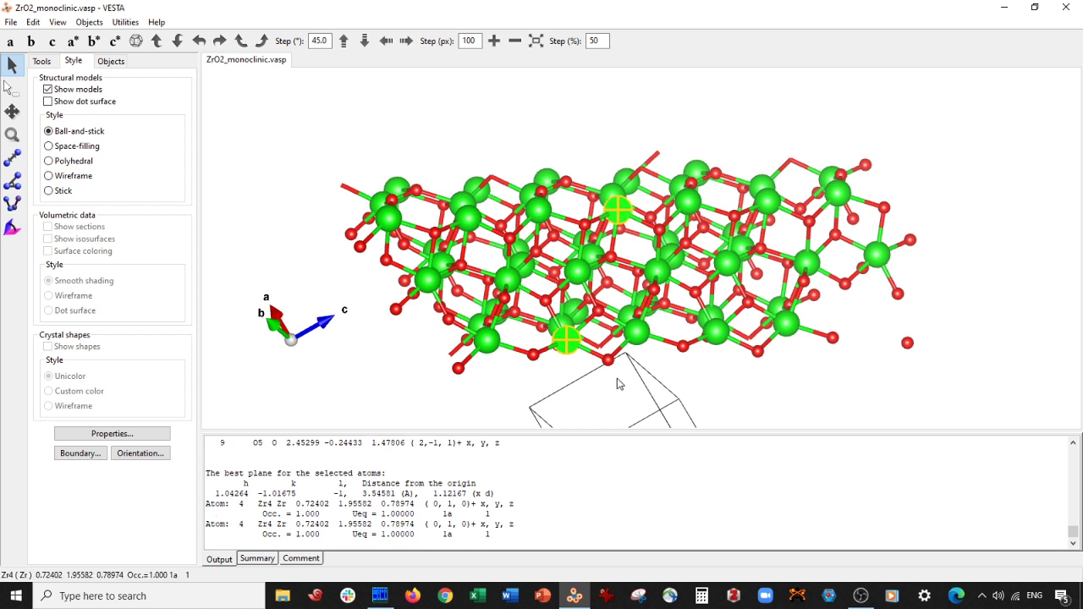
left_click(766, 202, "shift")
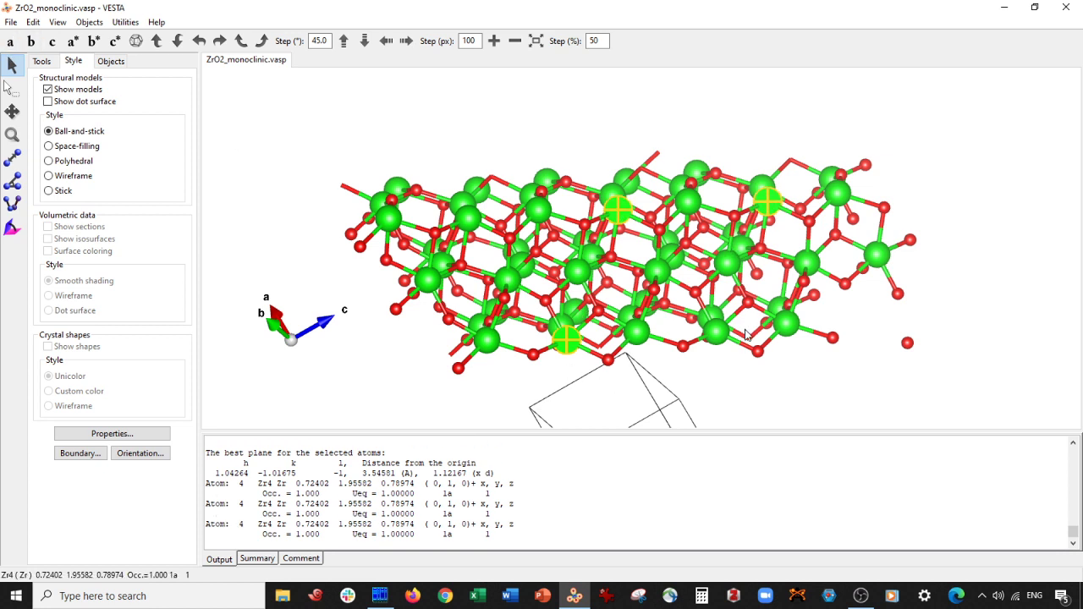
left_click(717, 333, "shift")
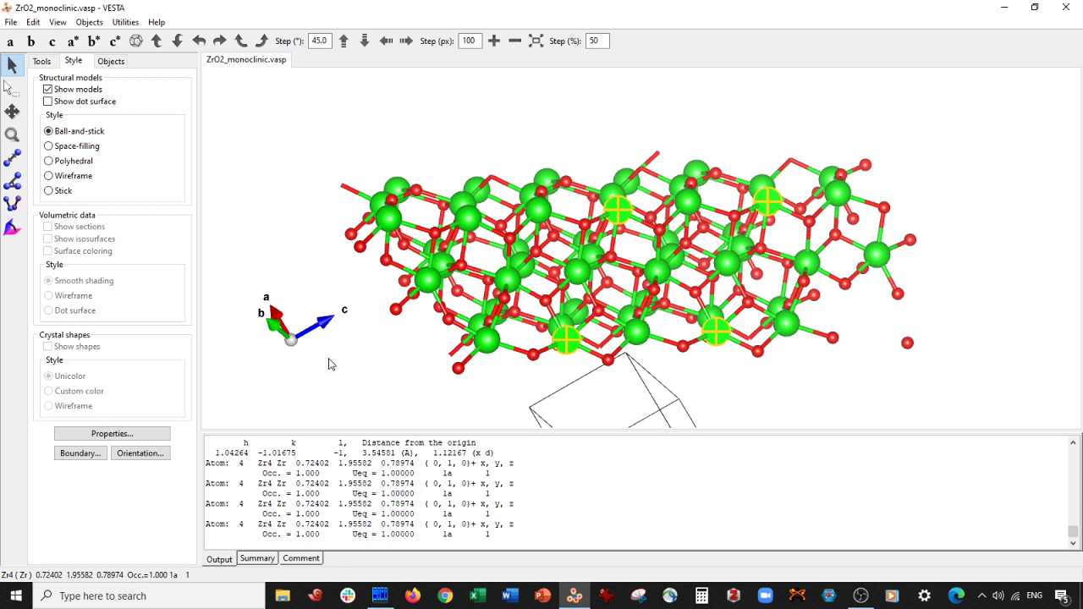
Step: List the lower and upper Zr atoms' coordinates, ending with 1.72402 1.95582 1.78974
left_click(565, 338)
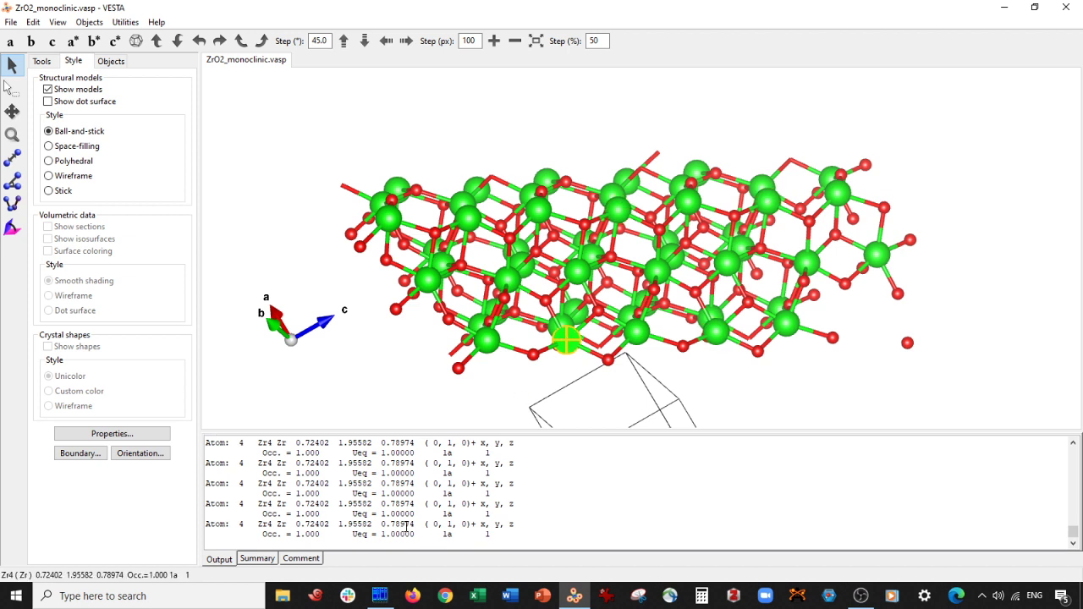
left_click_drag(415, 524, 295, 524)
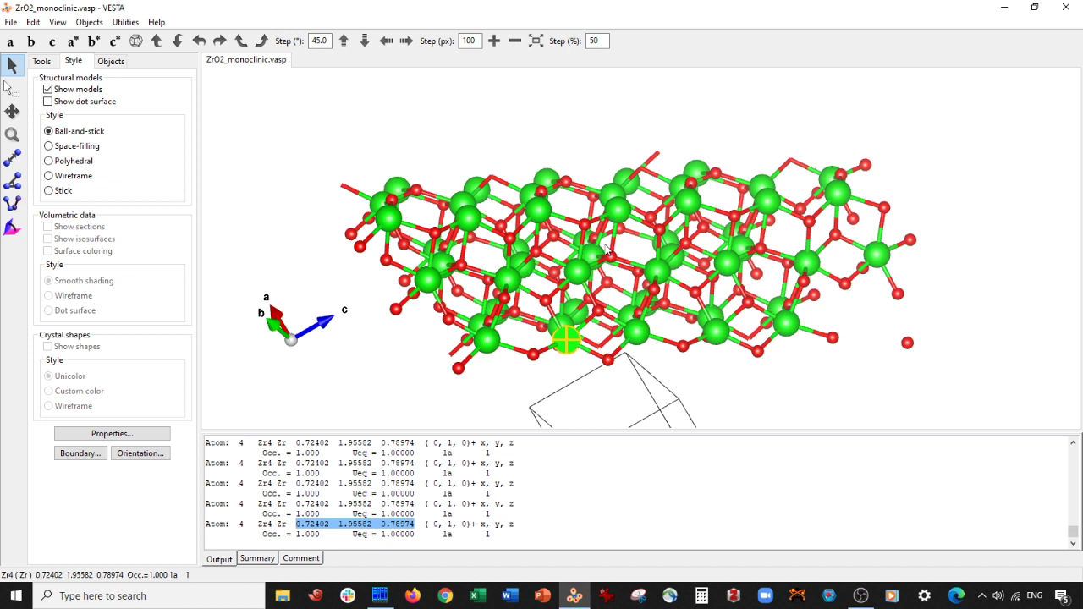
left_click(620, 208)
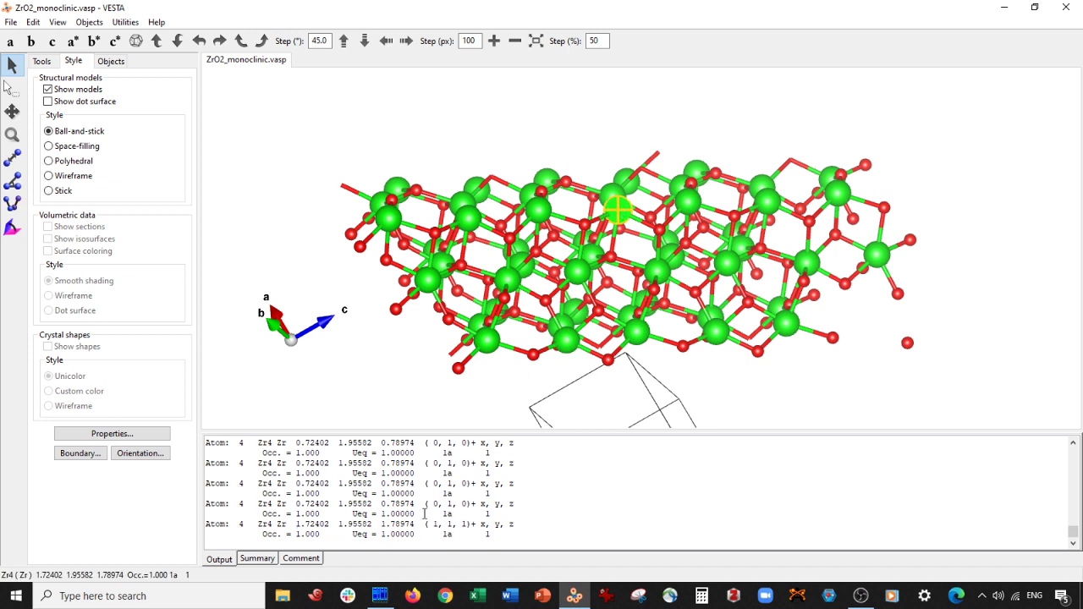
left_click_drag(302, 505, 314, 525)
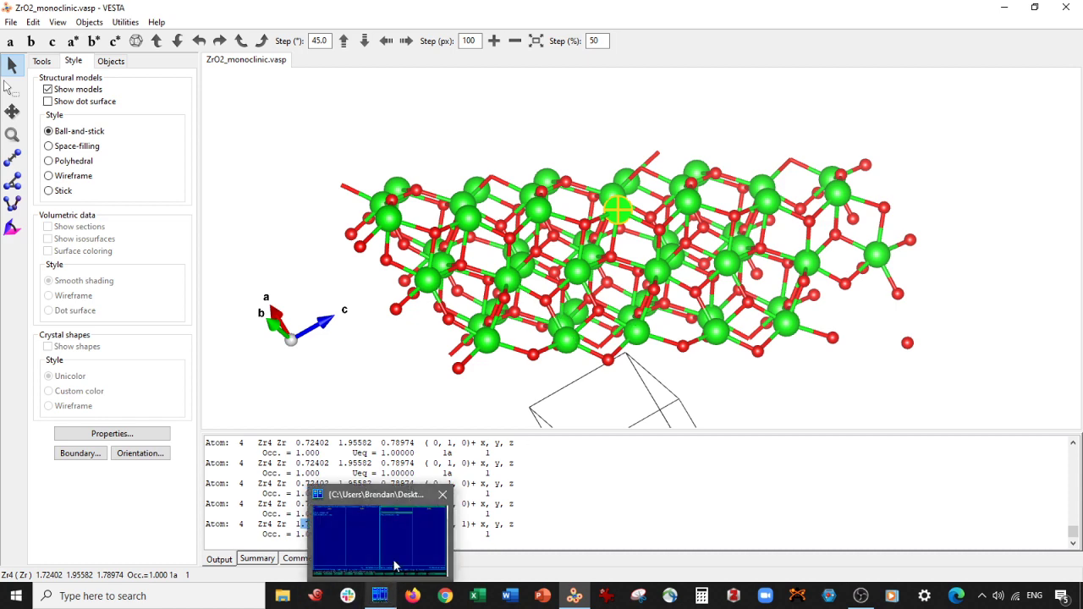
Step: View basis_change.txt in Far Manager's editor, with its o, a, b, c, a', b', c' lines
left_click(384, 599)
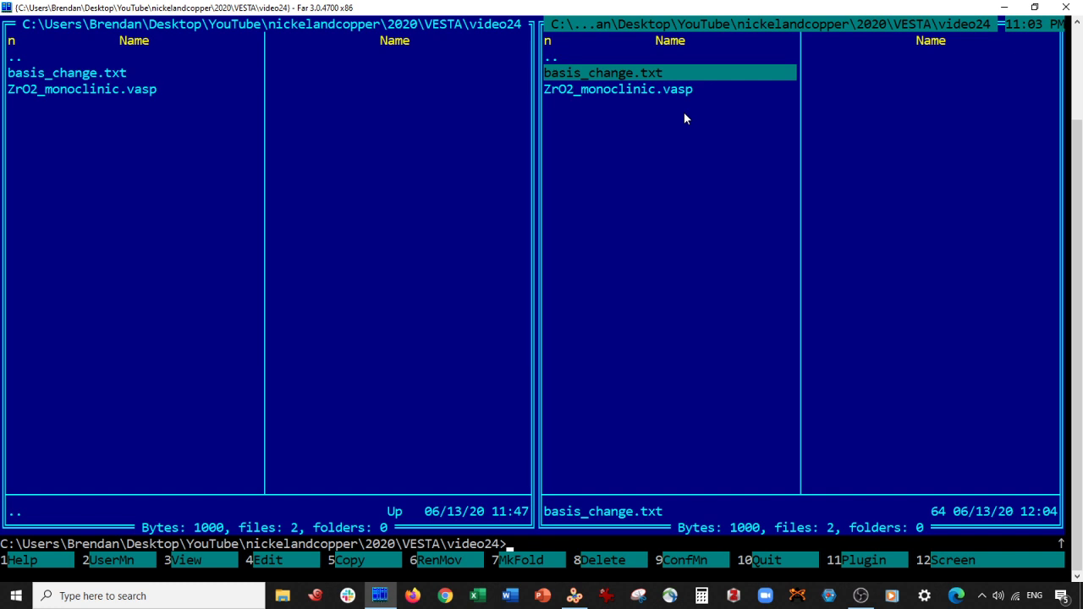
key("F4")
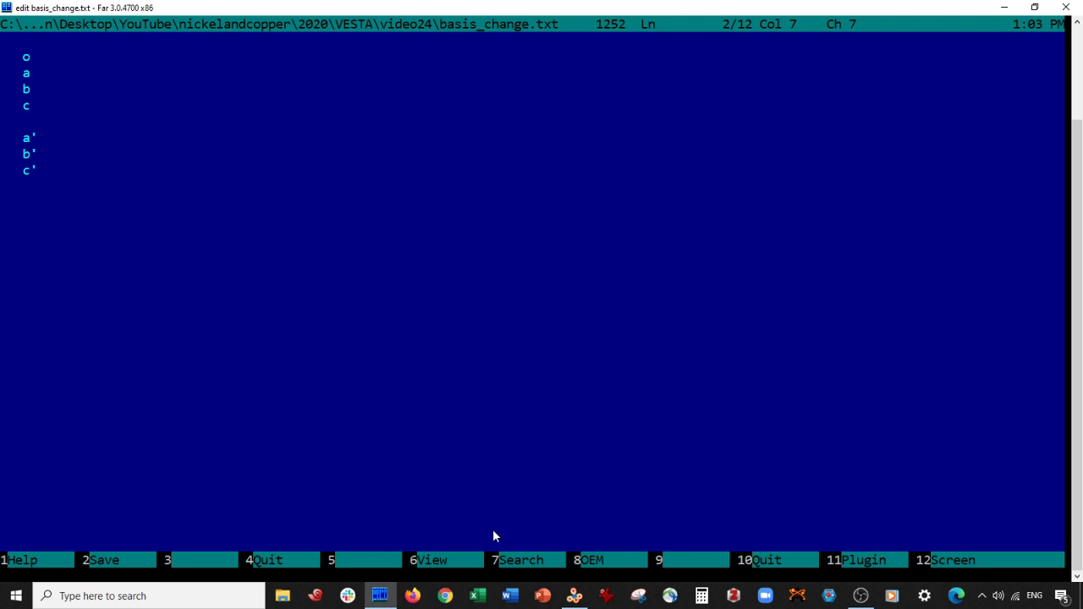
left_click(574, 595)
Step: Paste the origin Zr atom's coordinates 0.72402 1.95582 0.78974 onto line o
left_click(565, 338)
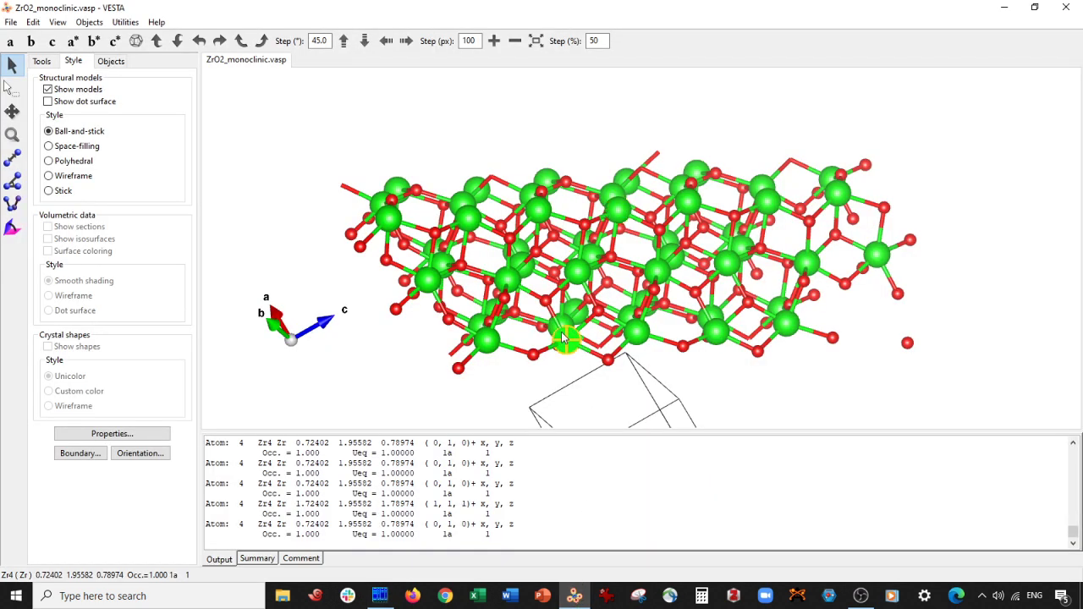
left_click_drag(417, 528, 294, 524)
key("ctrl+c")
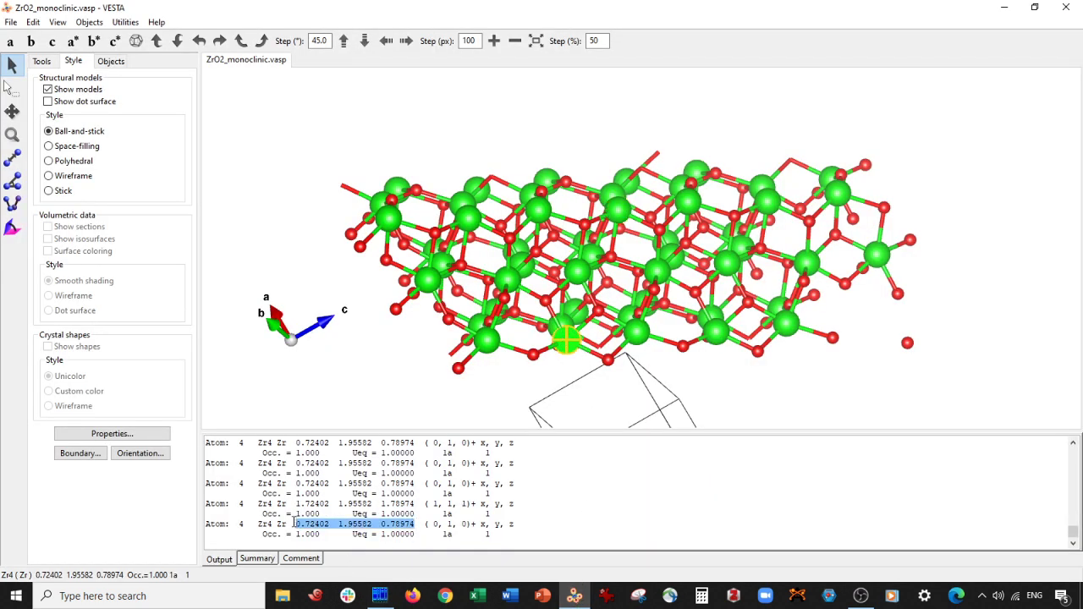
left_click(383, 594)
key("ctrl+v")
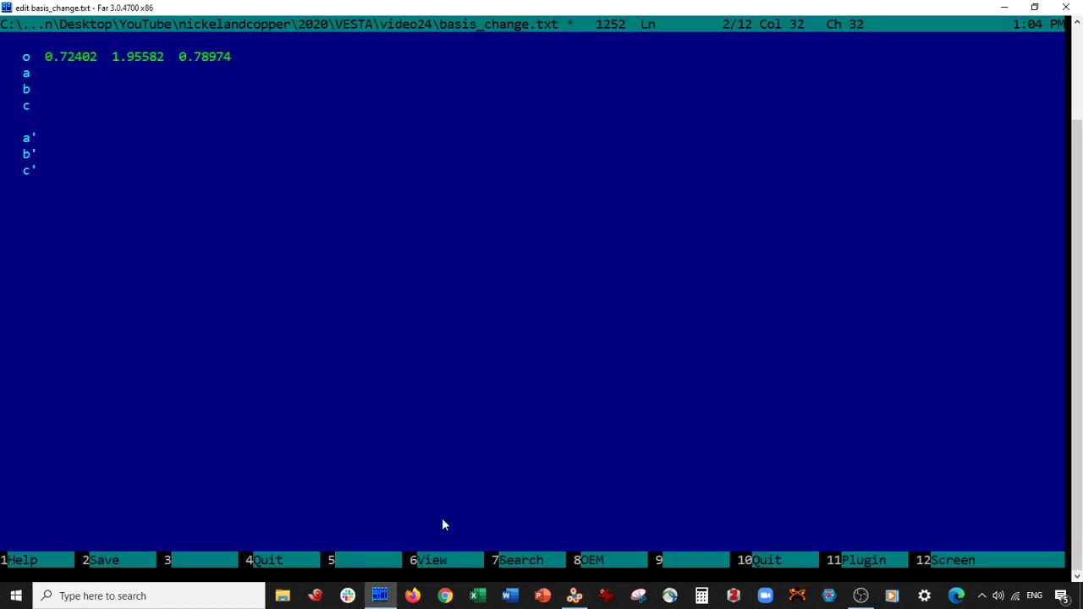
left_click(574, 595)
Step: Paste the a-corner Zr coordinates 1.72402 0.95582 0.78974 onto line a
left_click(574, 305)
left_click_drag(417, 523, 294, 525)
key("ctrl+c")
left_click(380, 595)
left_click(49, 77)
key("ctrl+v")
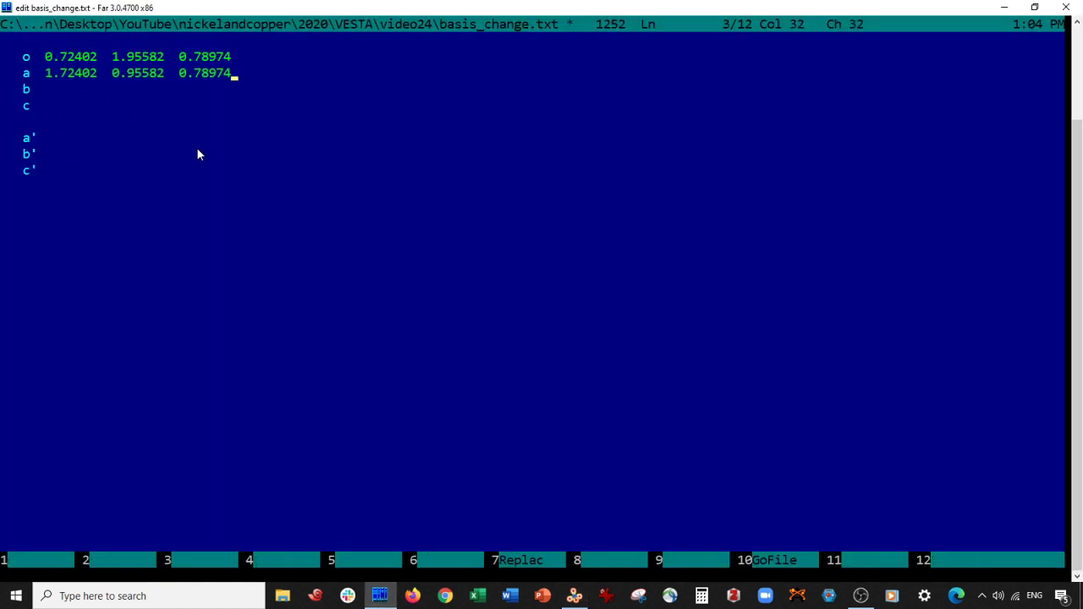
left_click(574, 596)
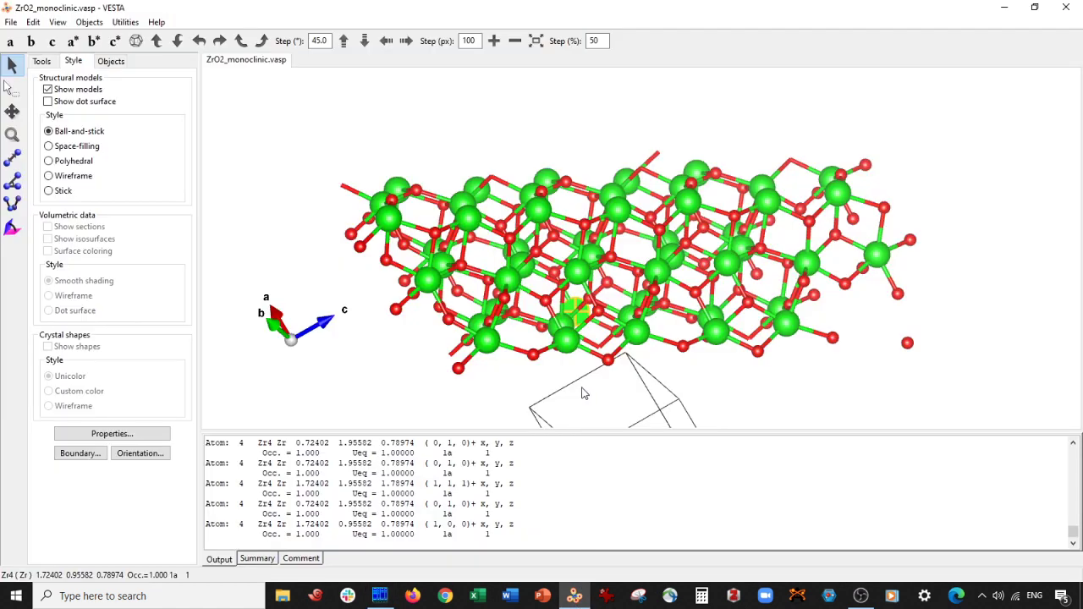
Step: Paste the b-corner Zr coordinates 0.72402 0.95582 1.78974 onto line b
left_click(724, 333)
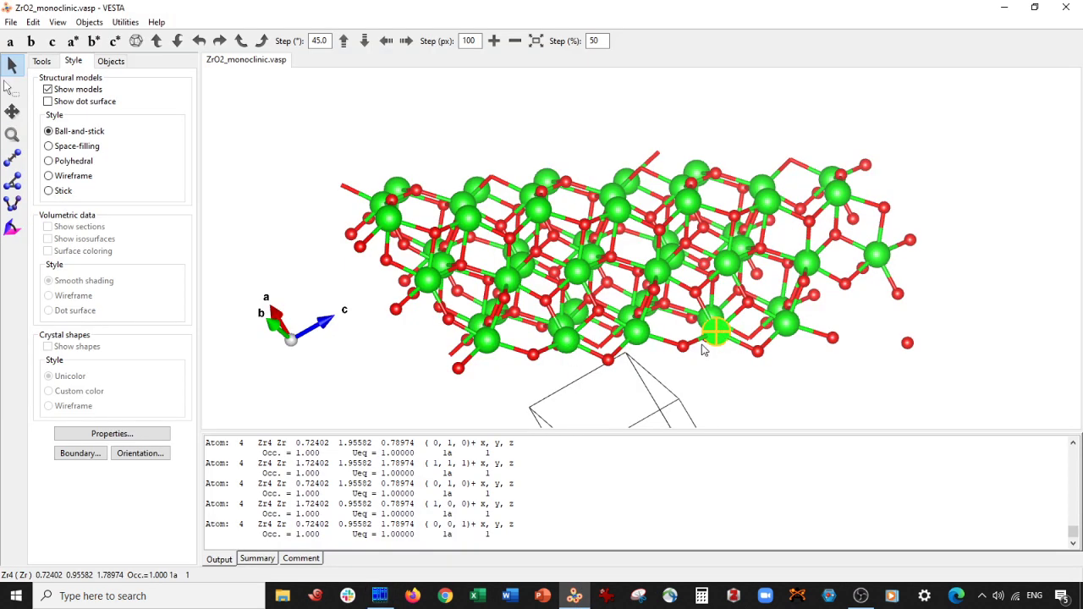
left_click_drag(414, 524, 292, 525)
key("ctrl+c")
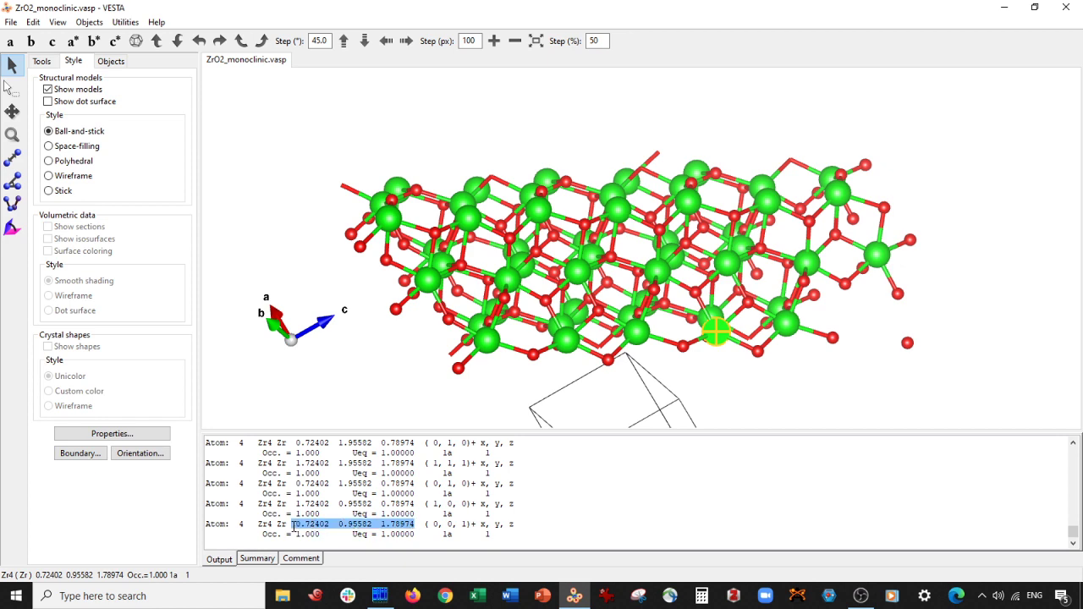
left_click(380, 595)
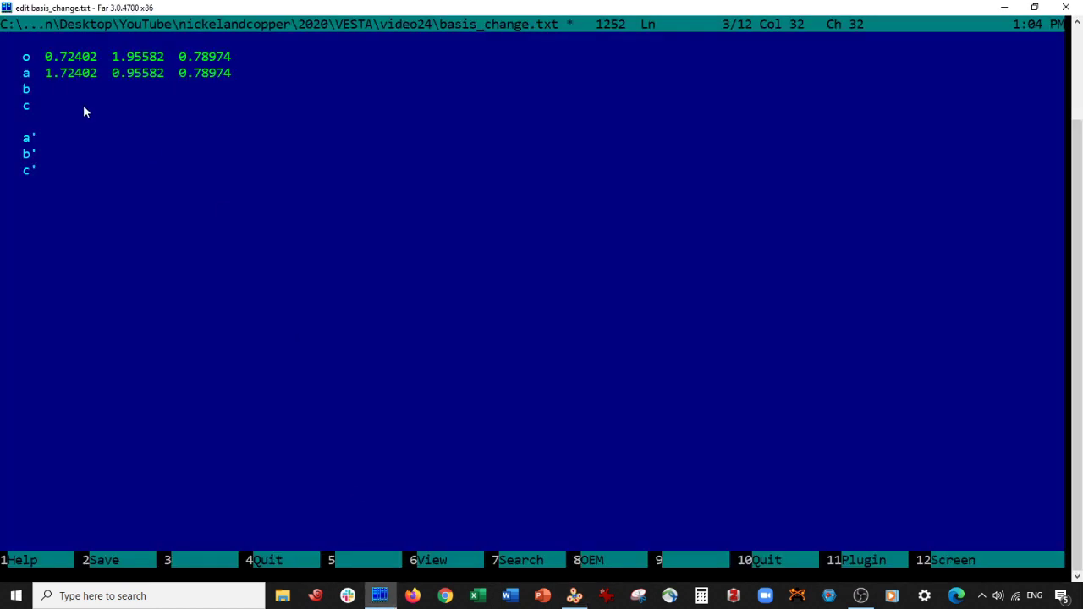
key("Down")
key("ctrl+v")
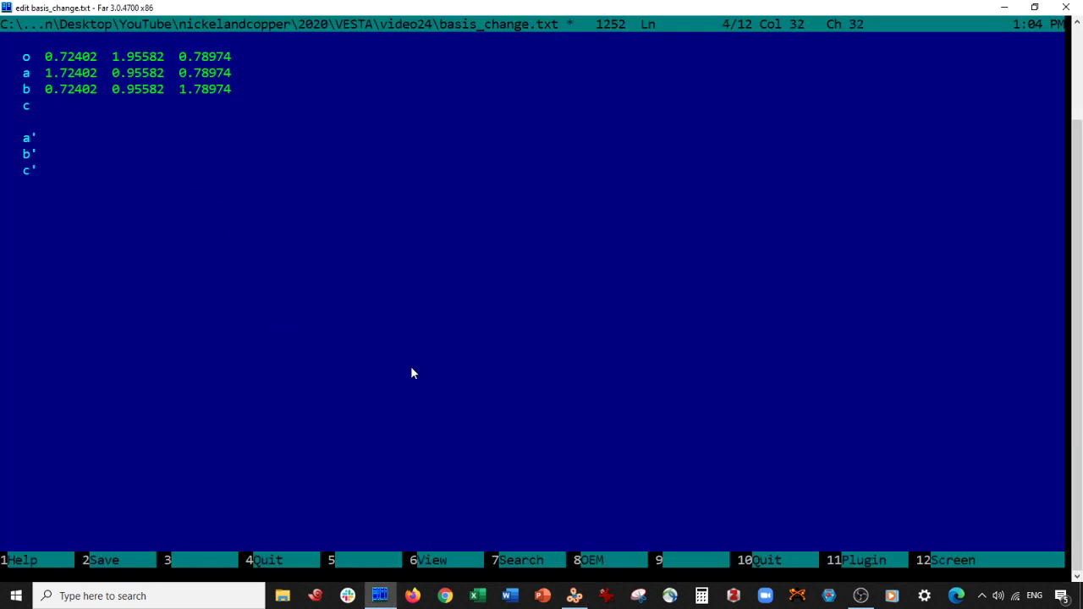
left_click(575, 595)
Step: Copy the c-corner Zr coordinates 1.72402 1.95582 1.78974 onto line c
left_click(619, 209)
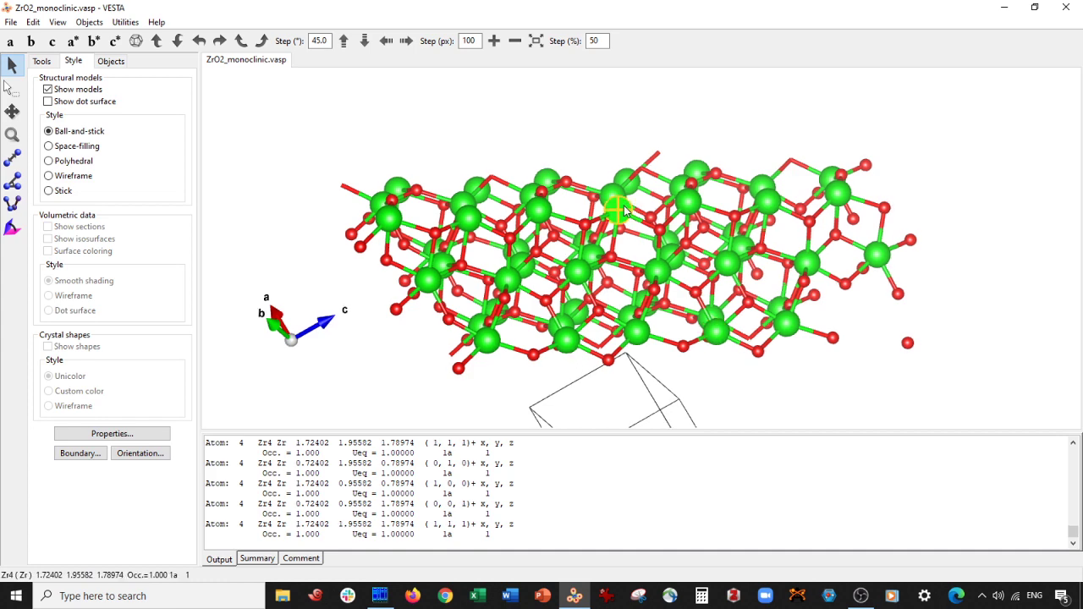
left_click_drag(415, 525, 294, 525)
key("ctrl+c")
left_click(380, 596)
left_click(47, 106)
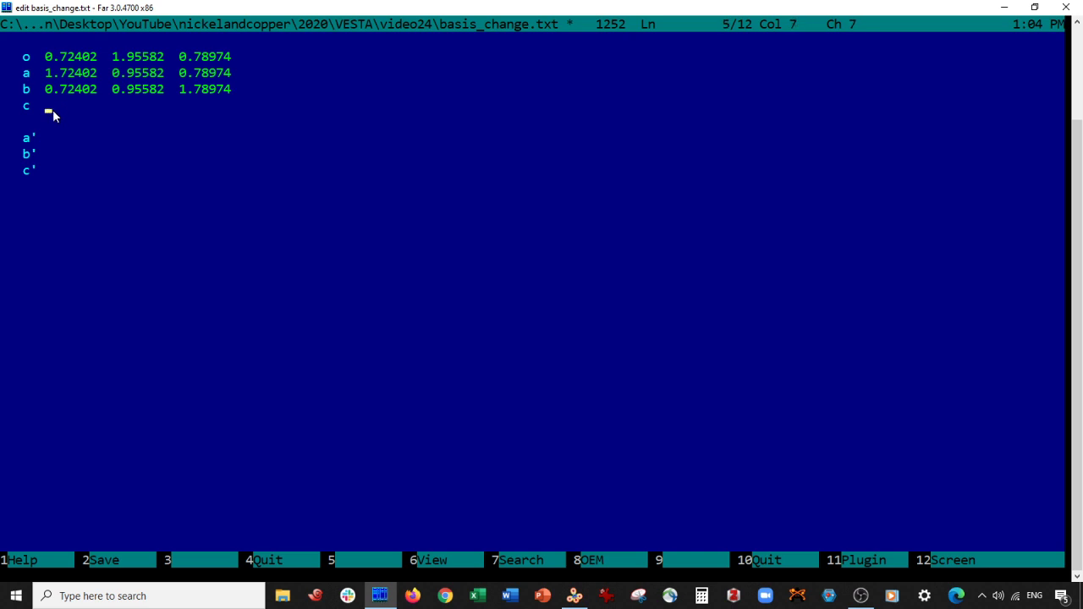
key("ctrl+v")
Step: Enter the new vectors a' 1.0 -1.0 0.0, b' 0.0 -1.0 1.0, c' 1.0 0.0 1.0
left_click(53, 137)
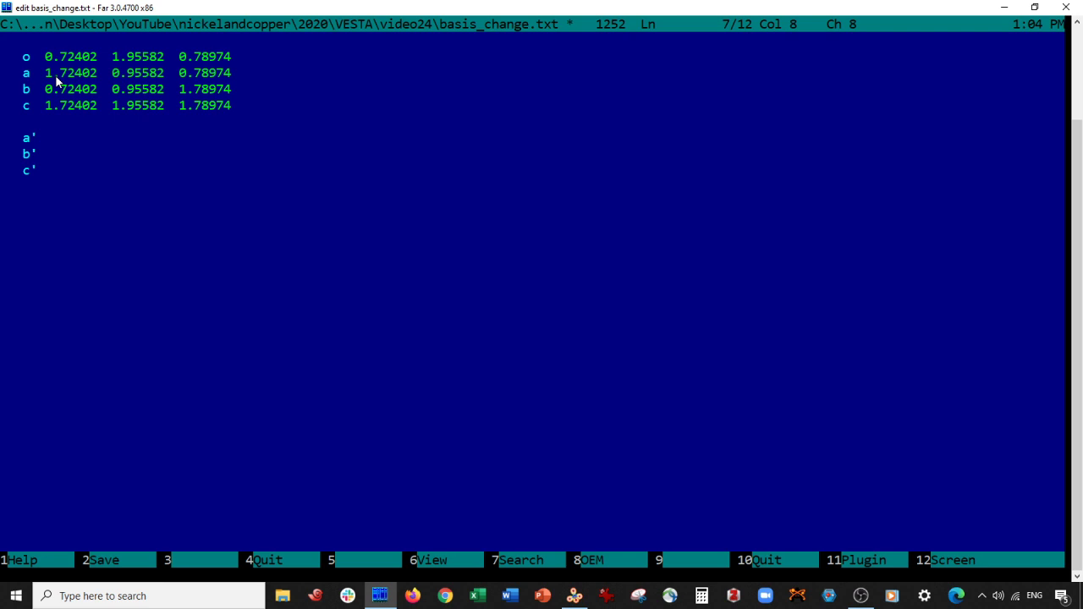
type("1.0  -1.0  0.0")
left_click(55, 158)
type("0.0  -1.0")
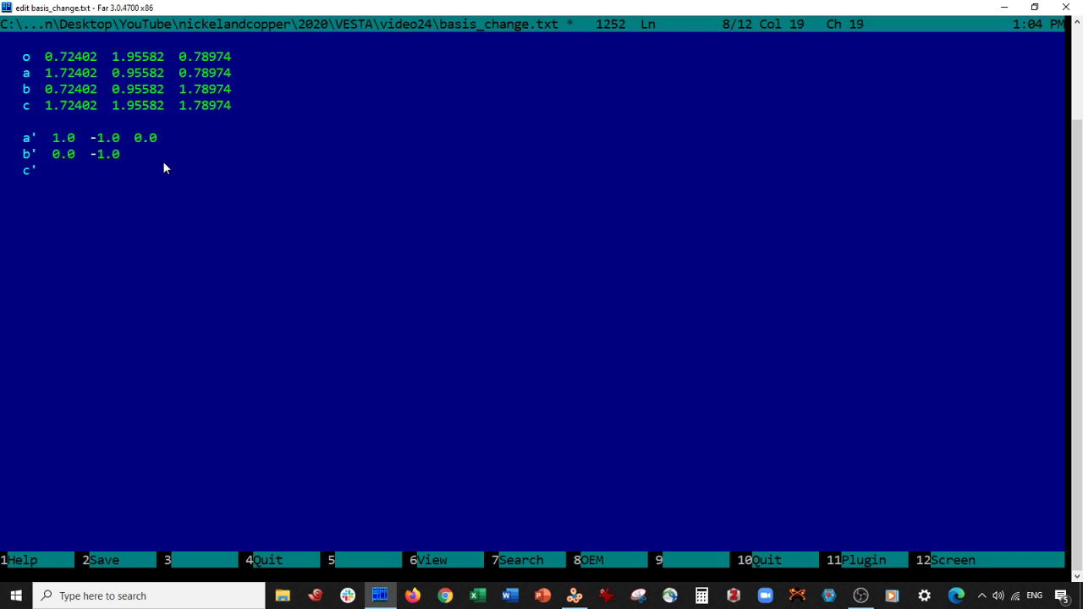
type("  1.0")
left_click(49, 175)
type("1.0")
key("Left")
key("Left")
key("End")
type("0.0  1.0")
Step: Reopen ZrO2_monoclinic.vasp and bring up the unit cell Transform dialog in Edit Data
left_click(575, 596)
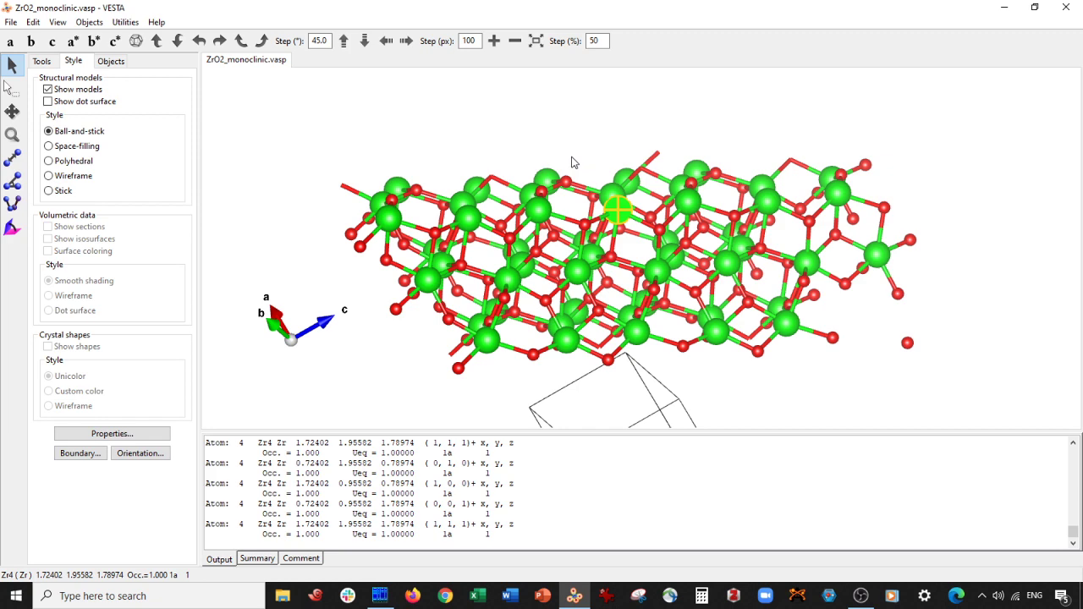
key("ctrl+o")
double_click(198, 133)
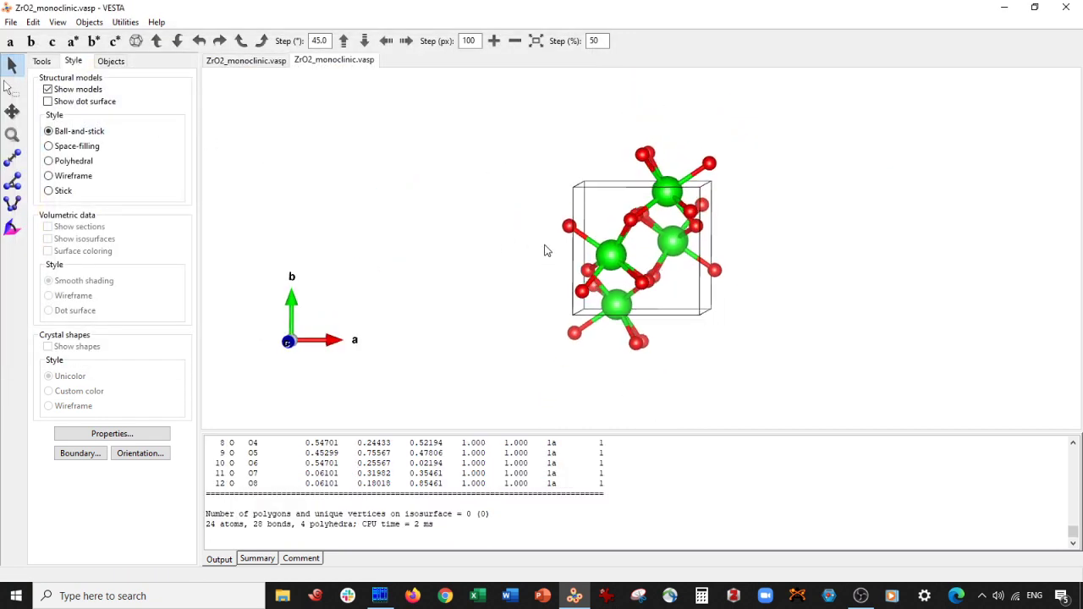
left_click(33, 22)
mouse_move(61, 72)
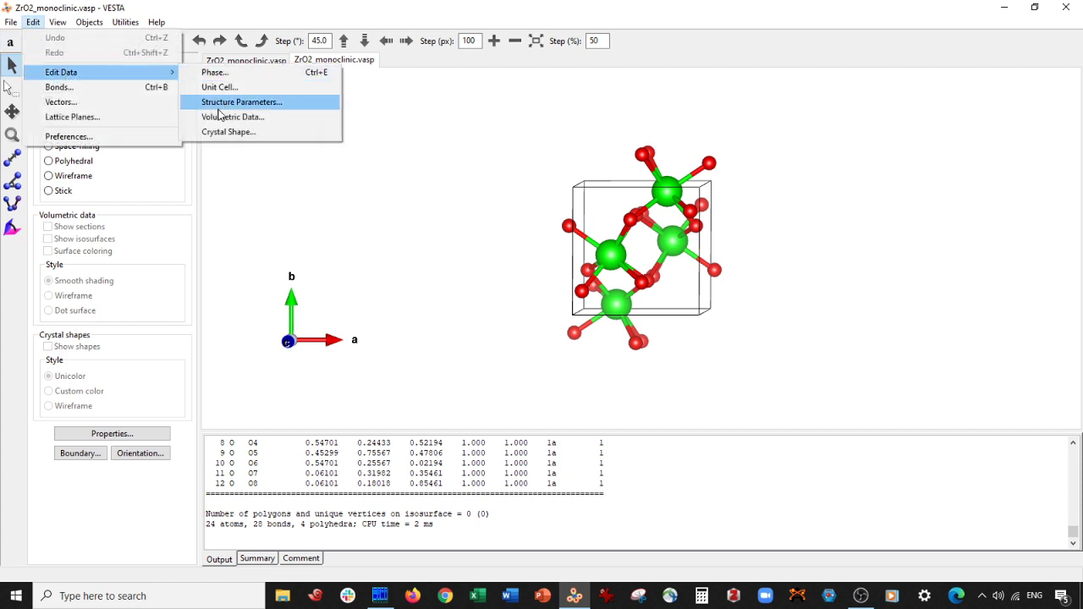
left_click(218, 74)
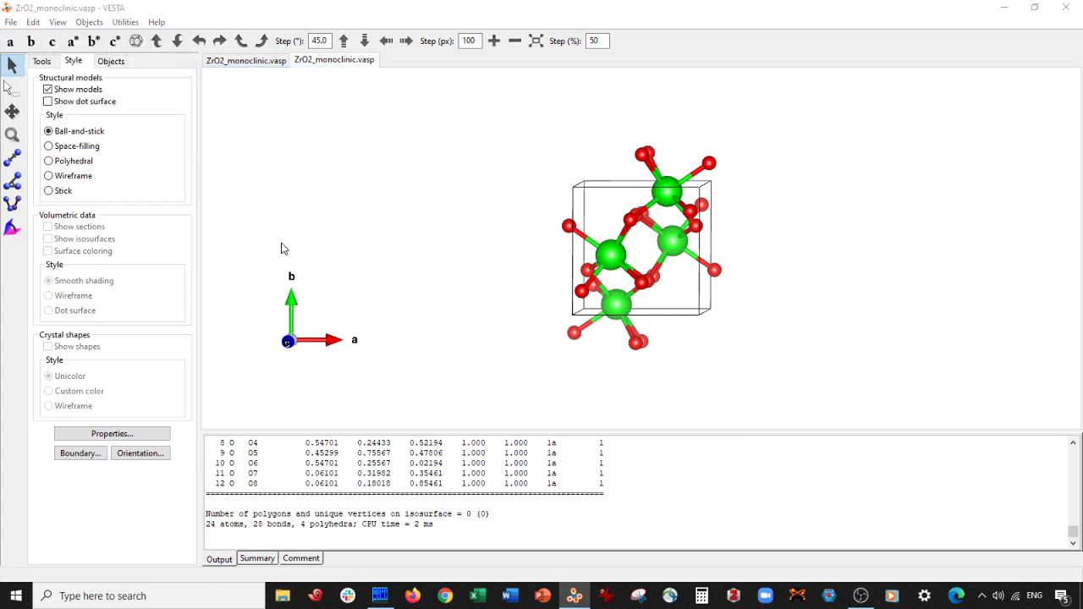
left_click(51, 67)
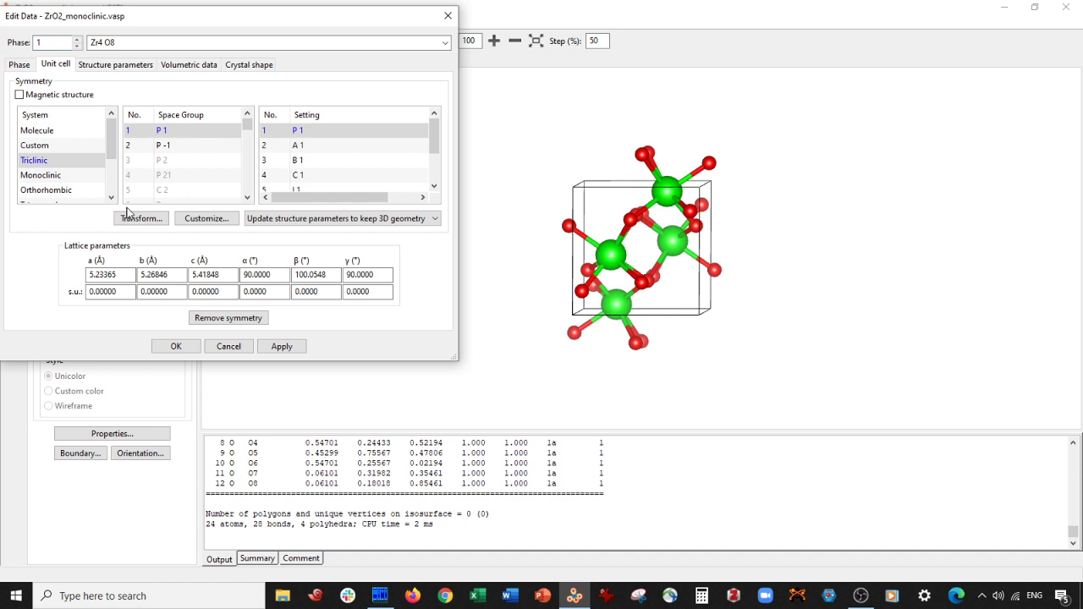
left_click(136, 224)
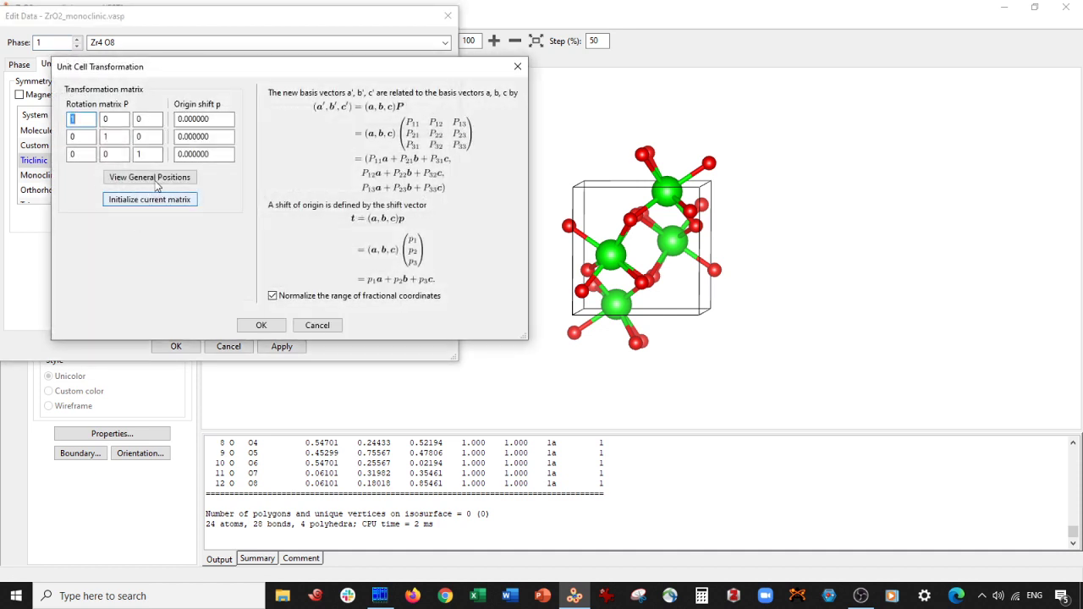
Step: Zero the matrix diagonal and enter the a' row values 1 and -1 from the notes
type("0")
double_click(115, 137)
type("0")
double_click(147, 154)
type("0")
left_click(378, 595)
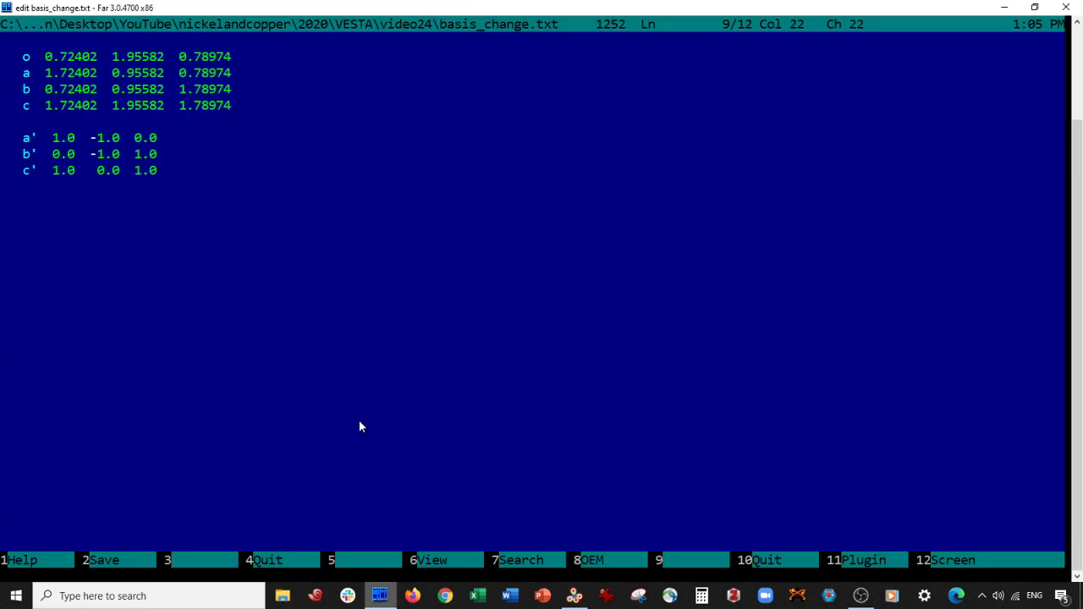
left_click(70, 143)
left_click(150, 144)
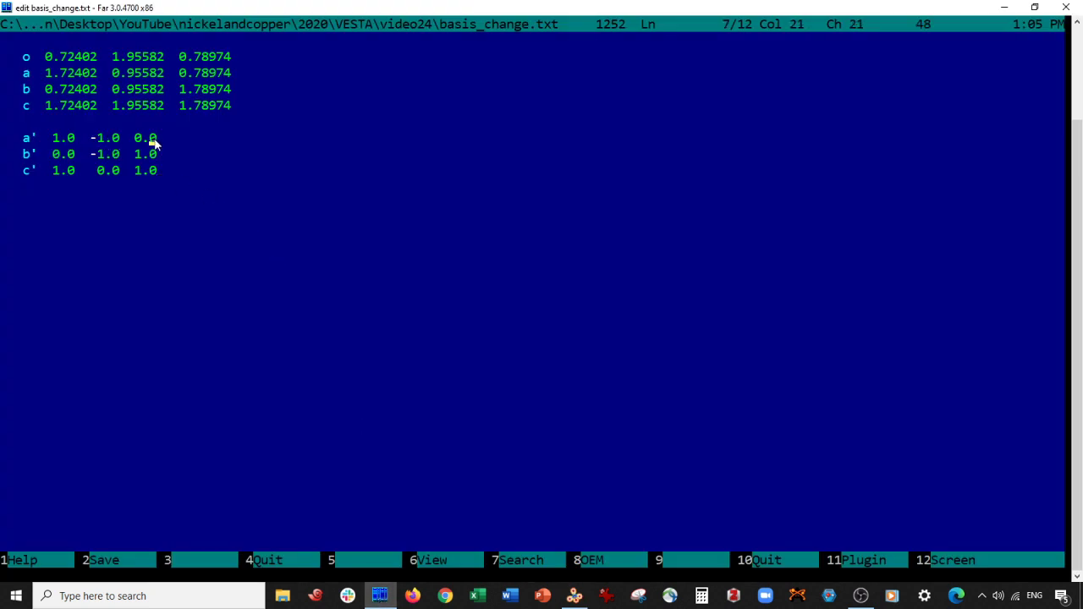
left_click(574, 596)
double_click(81, 119)
type("1")
key("Tab")
type("-1")
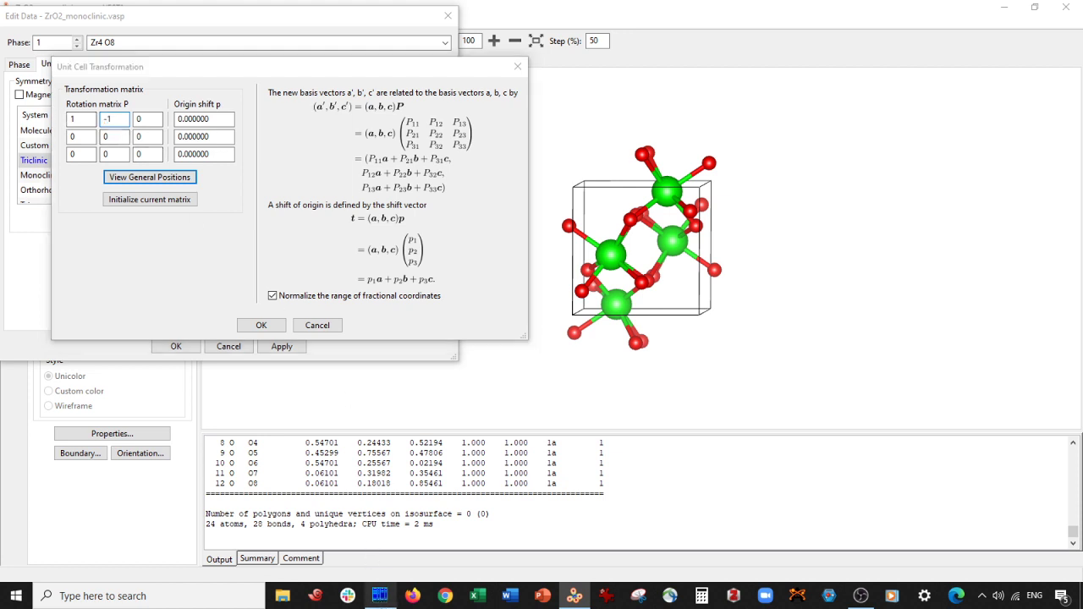
Step: Enter the b' and c' values from the notes into the remaining matrix entries
left_click(380, 595)
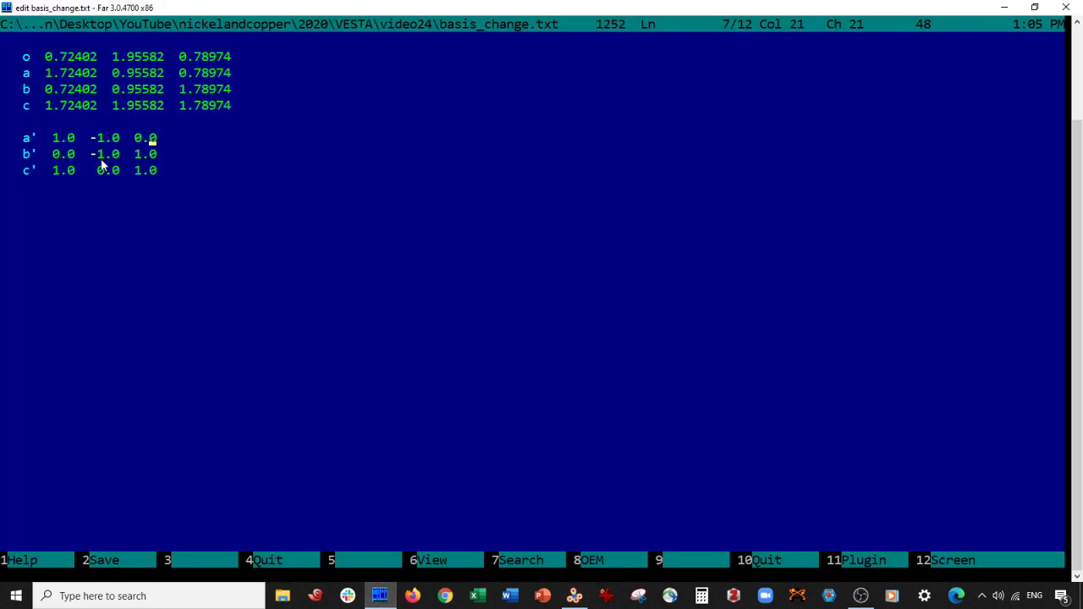
left_click(575, 596)
double_click(115, 136)
type("-1")
key("Tab")
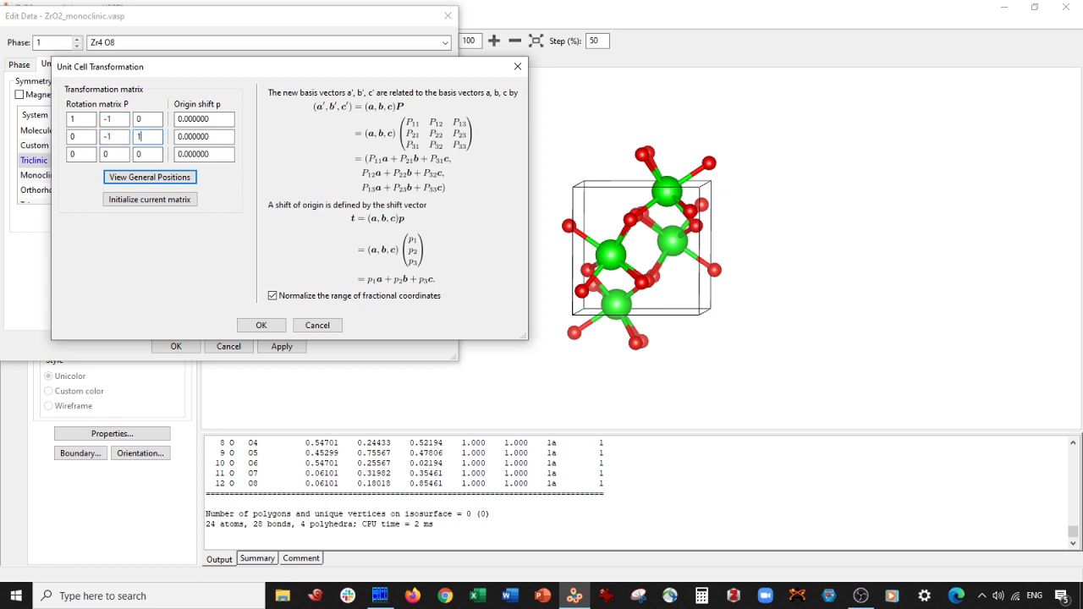
left_click(380, 595)
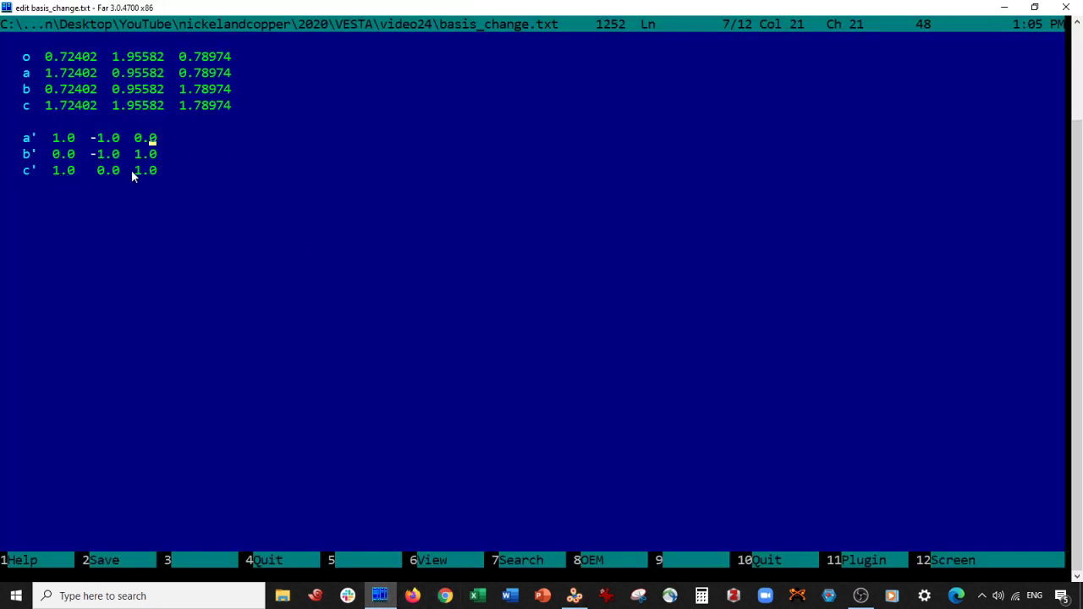
left_click(574, 596)
type("1")
key("Tab")
type("1")
key("Tab")
key("Tab")
type("0")
key("BackSpace")
type("1")
Step: Apply the transformation, accept the handedness and volume warnings, and keep the new lattice
left_click(261, 325)
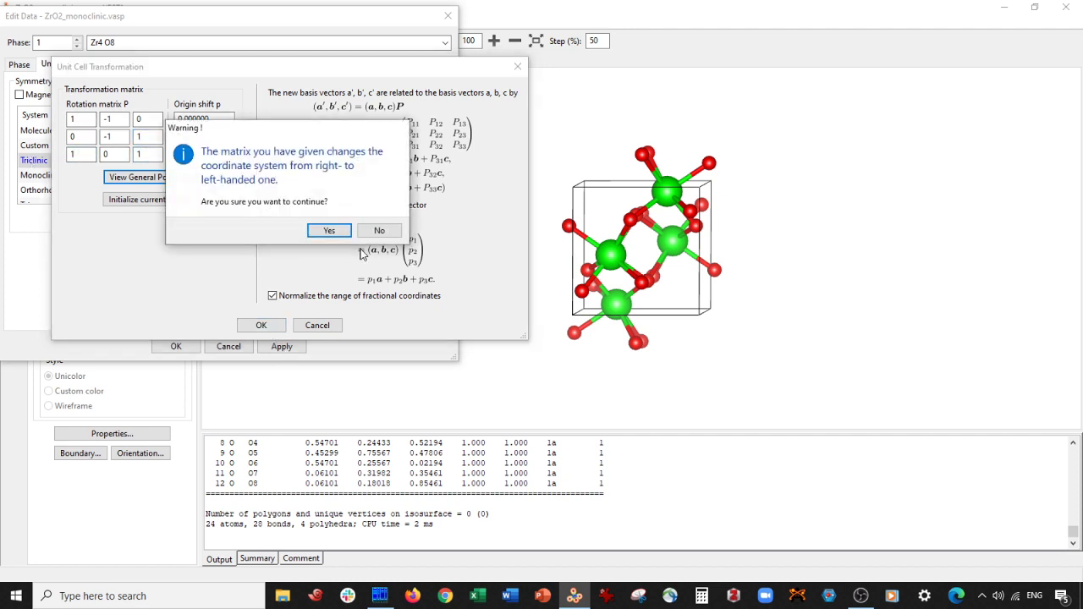
left_click(329, 231)
left_click(329, 225)
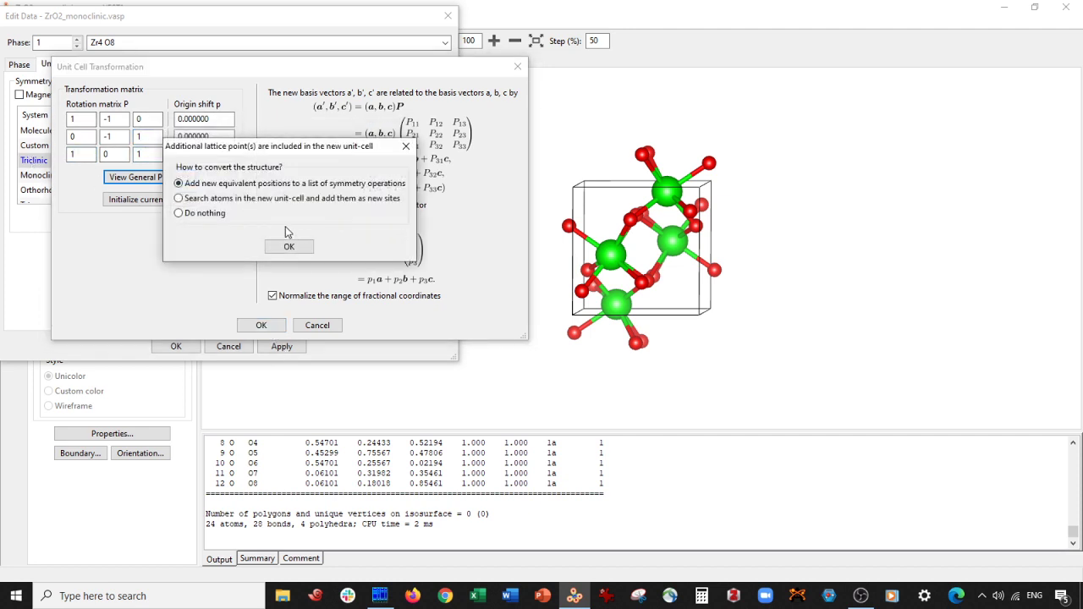
left_click(288, 247)
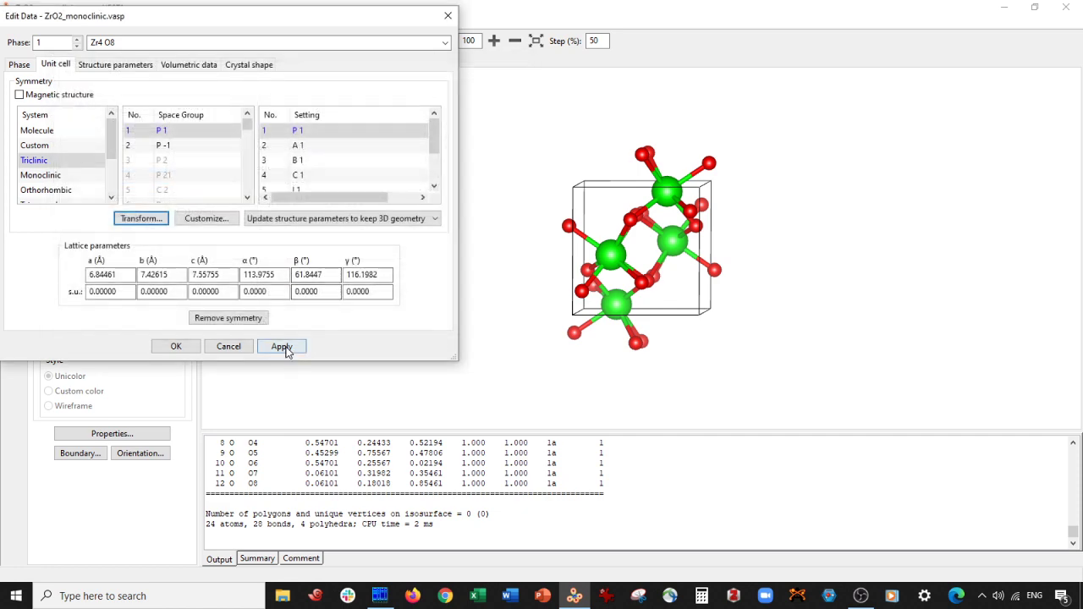
left_click(282, 347)
left_click(175, 346)
Step: View the transformed cell along the a axis and zoom in
left_click_drag(575, 323, 677, 339)
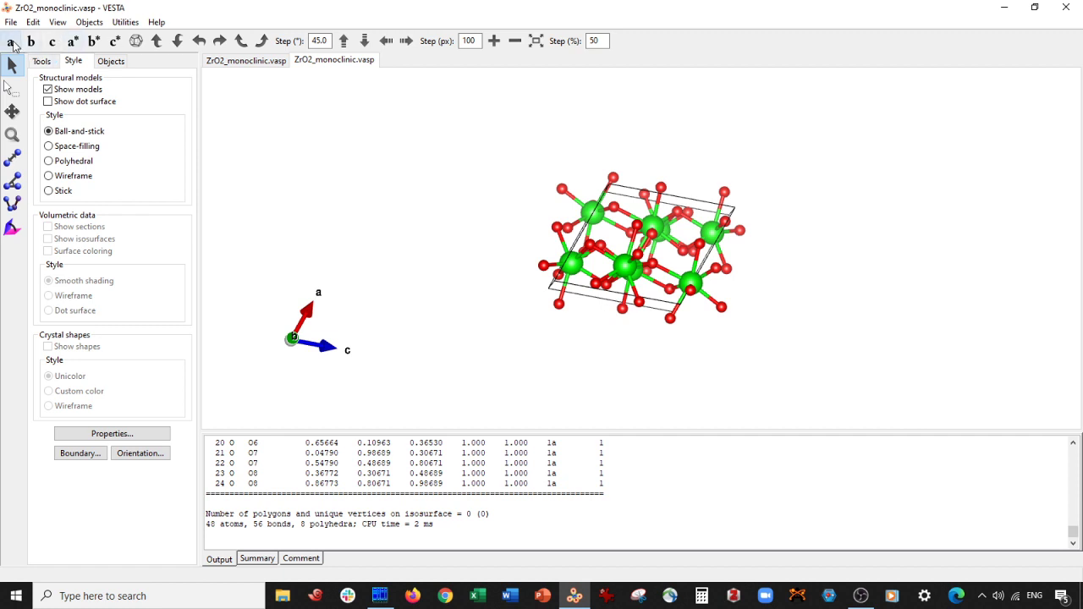
left_click(11, 41)
scroll(476, 258, "up", 2)
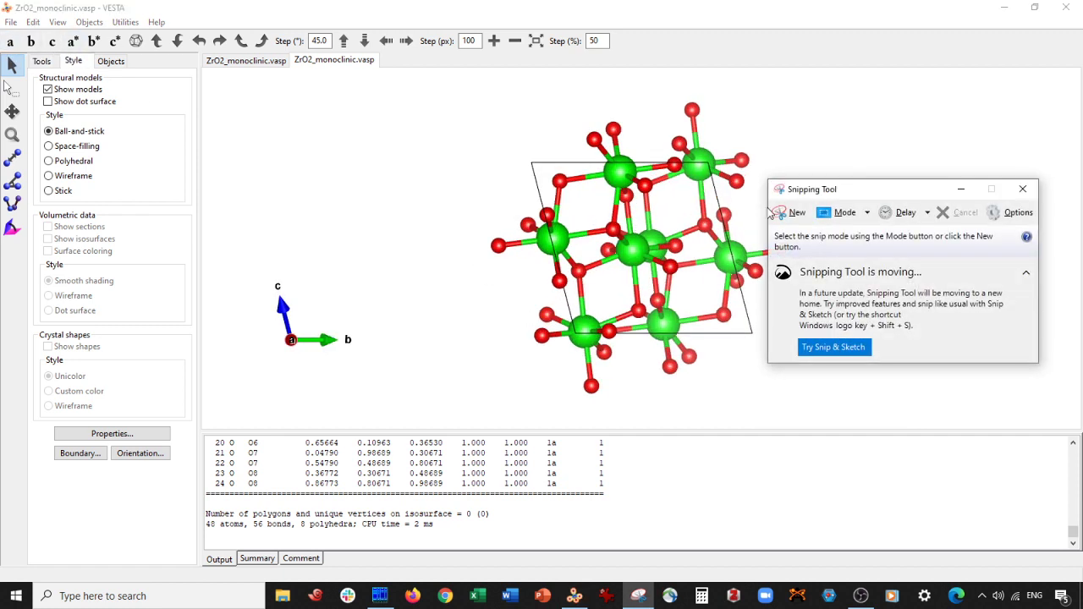
Step: Snip the transformed cell, trim the snip window, and return to the first tab's slab
left_click_drag(459, 87, 781, 367)
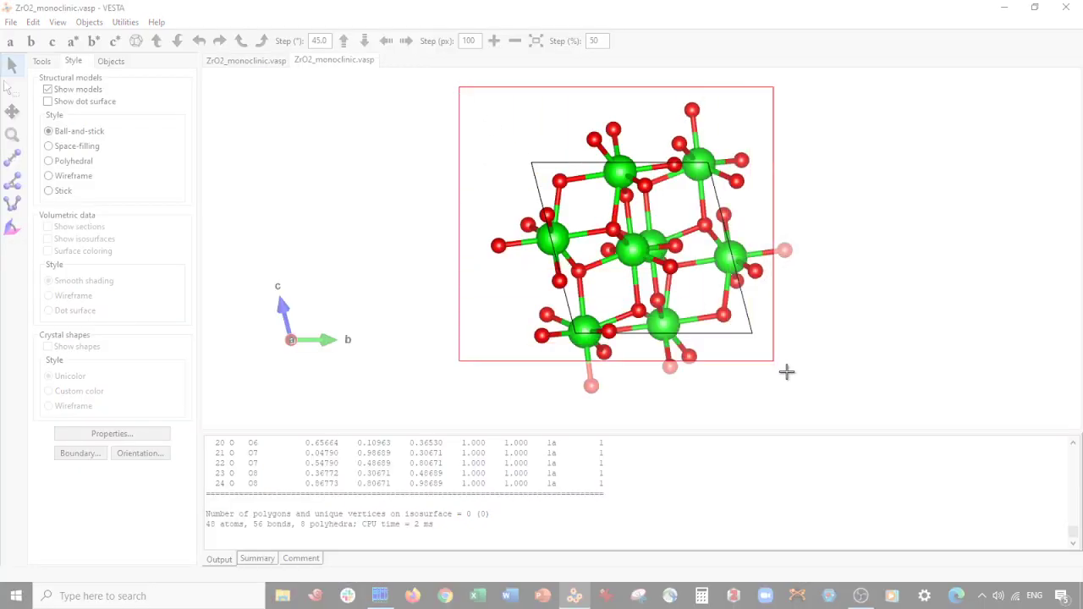
left_click_drag(817, 400, 813, 396)
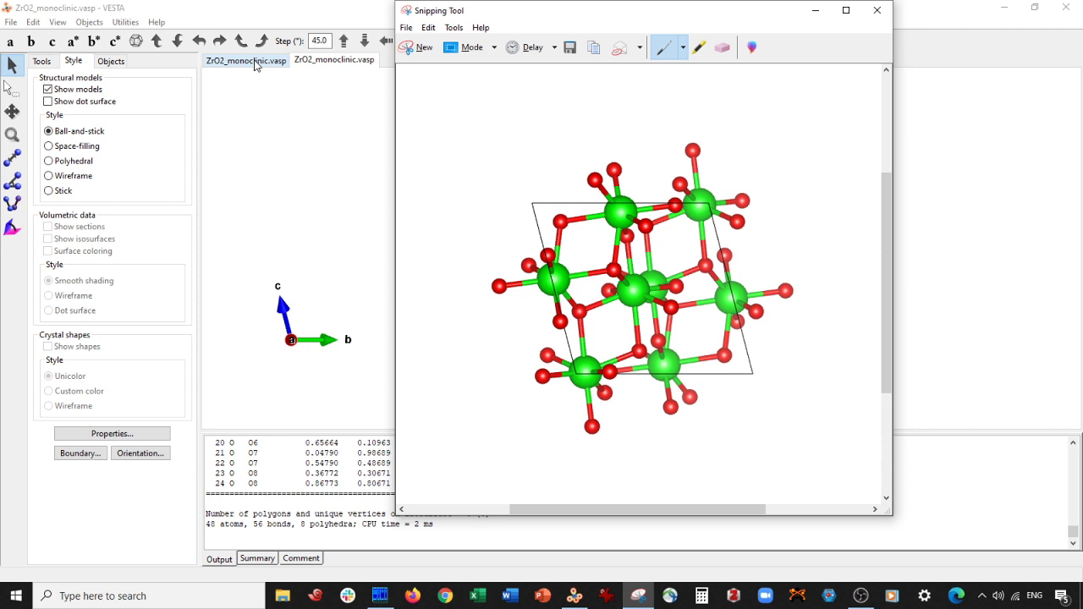
left_click_drag(393, 122, 471, 122)
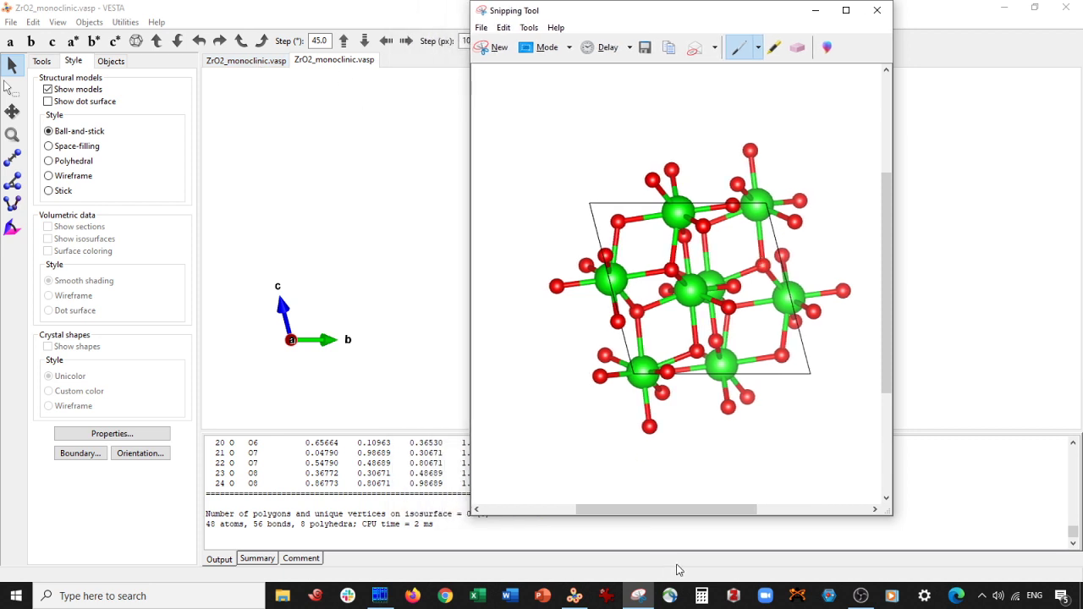
left_click_drag(712, 514, 705, 412)
left_click_drag(468, 308, 524, 308)
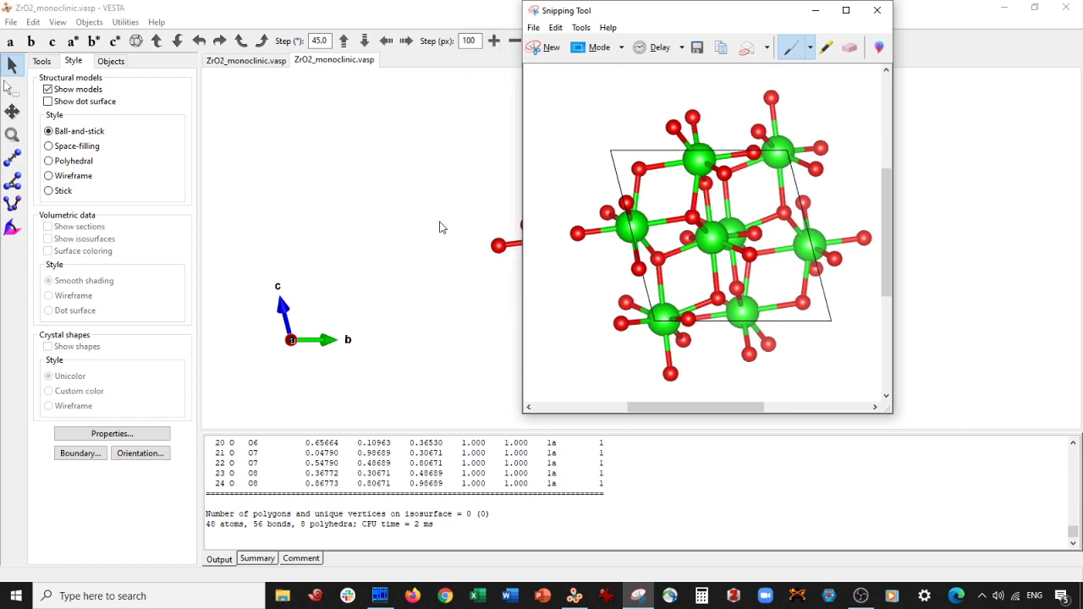
left_click(253, 66)
left_click_drag(473, 220, 603, 280)
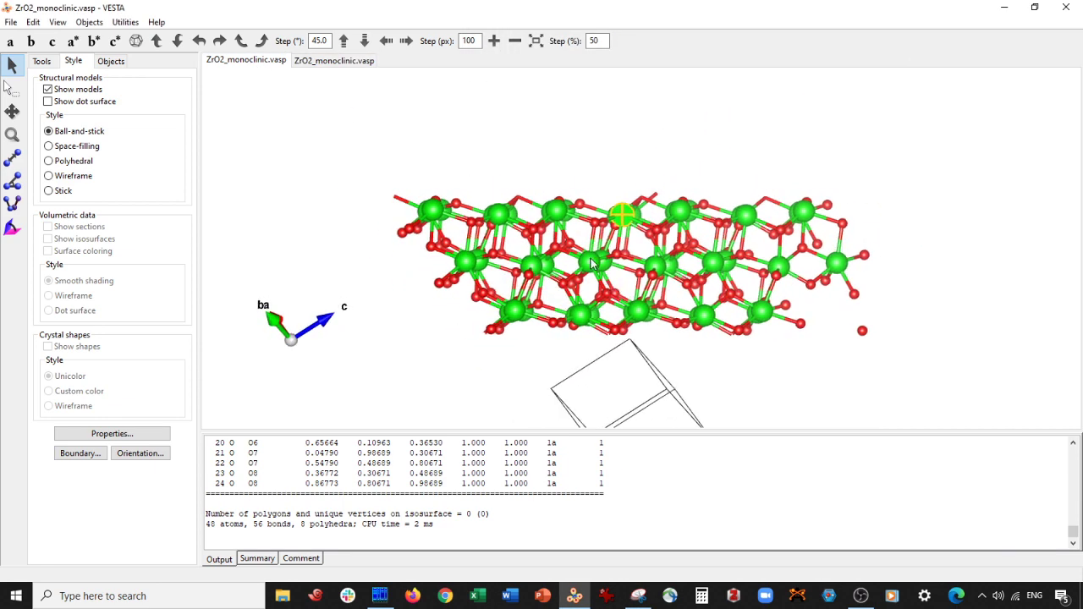
Step: Move the slab into view, rotate it so a points up, and zoom in
left_click_drag(725, 193, 615, 270)
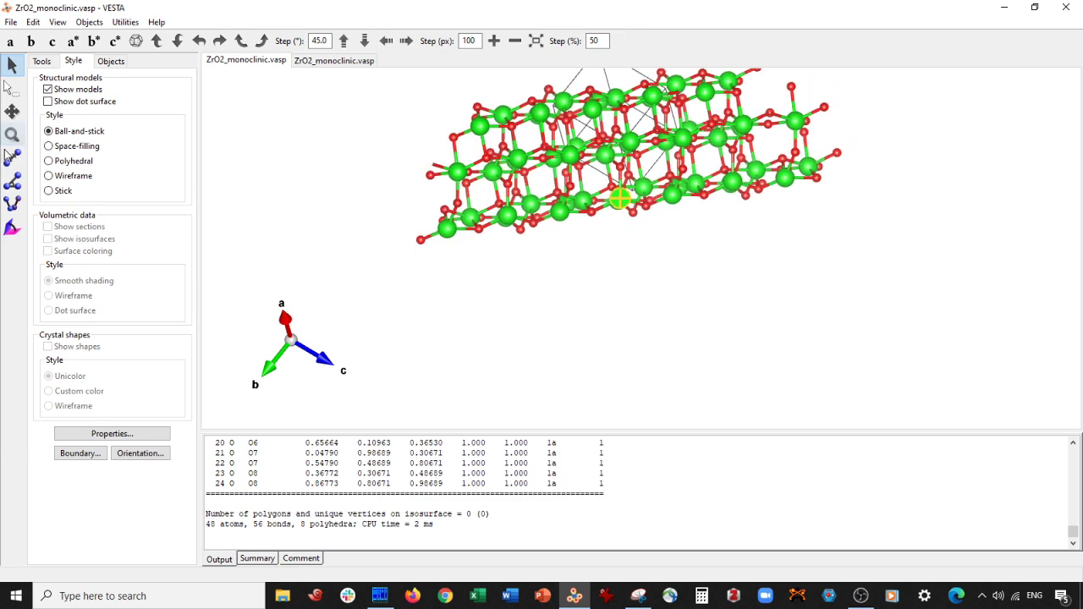
left_click(12, 111)
left_click_drag(356, 76, 365, 154)
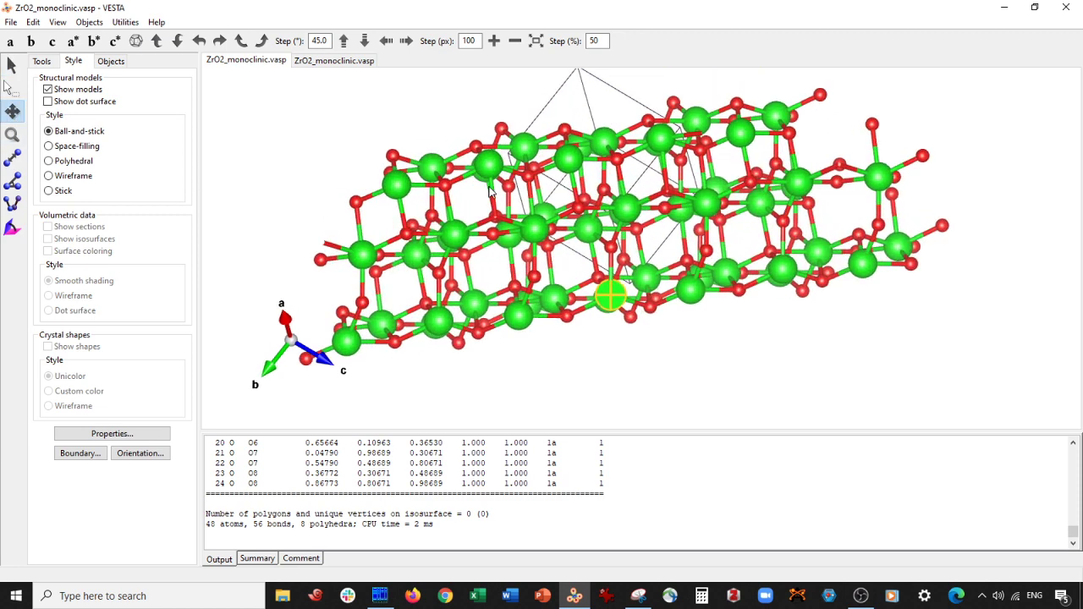
left_click(13, 66)
left_click_drag(389, 220, 338, 225)
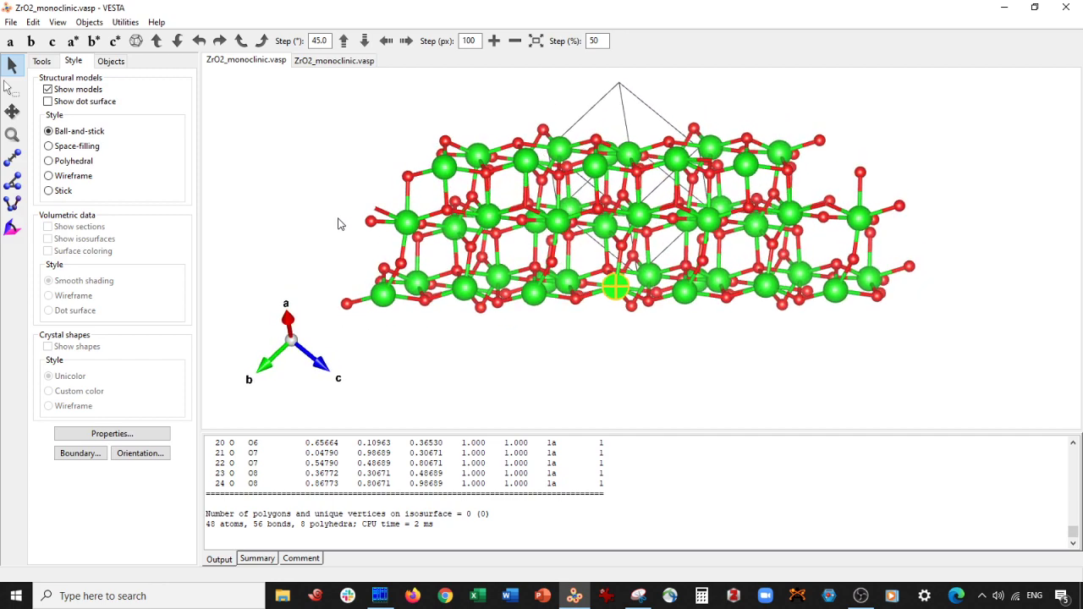
scroll(556, 259, "up", 3)
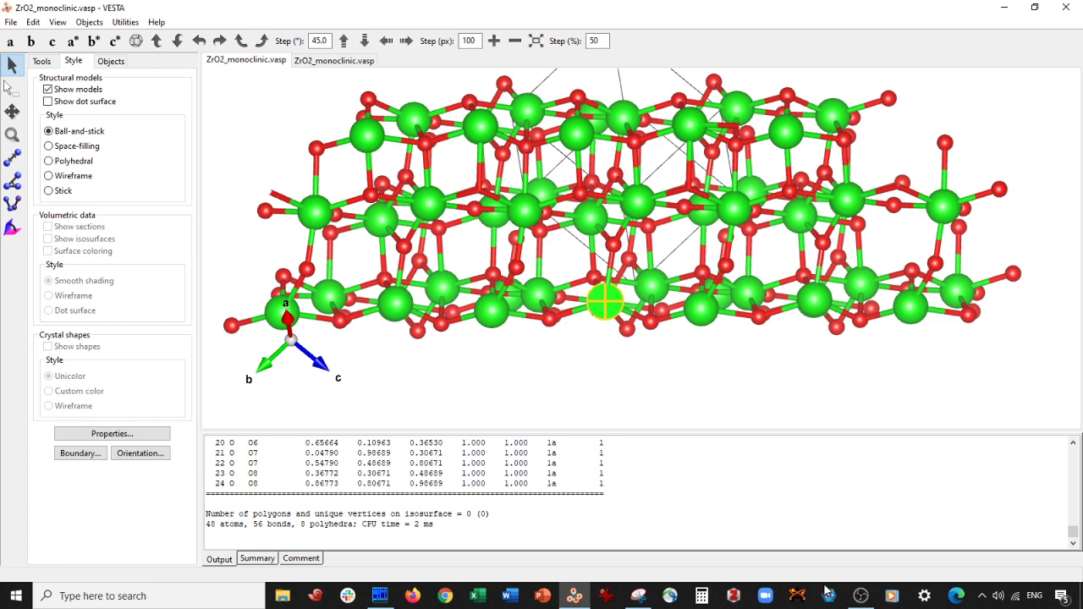
Step: Place the captured snip at the left beside the slab for comparison
left_click(638, 601)
left_click_drag(709, 23, 325, 58)
left_click_drag(652, 241, 781, 246)
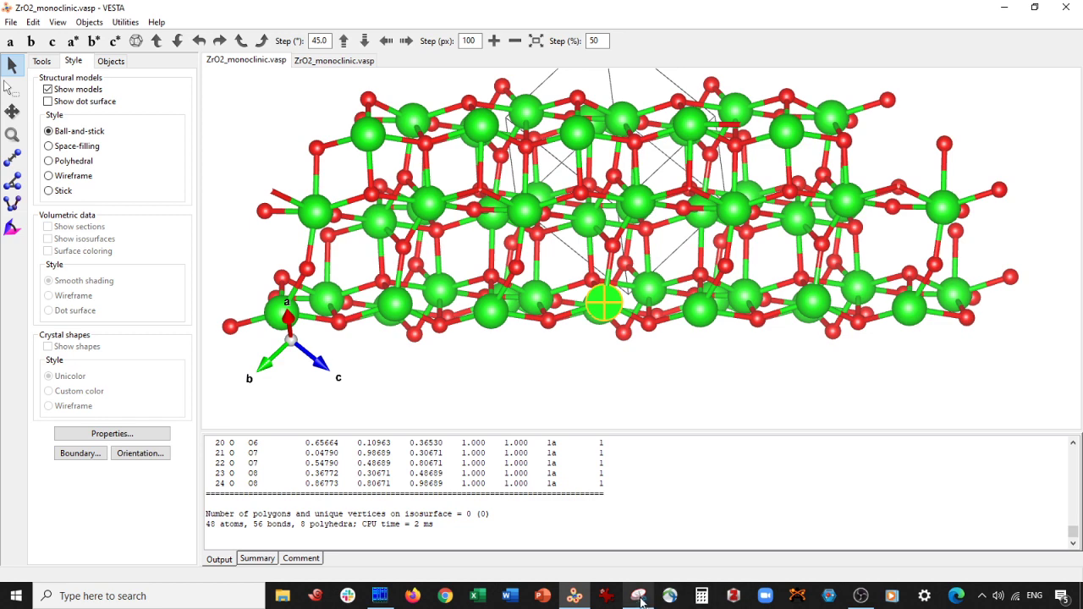
left_click(643, 599)
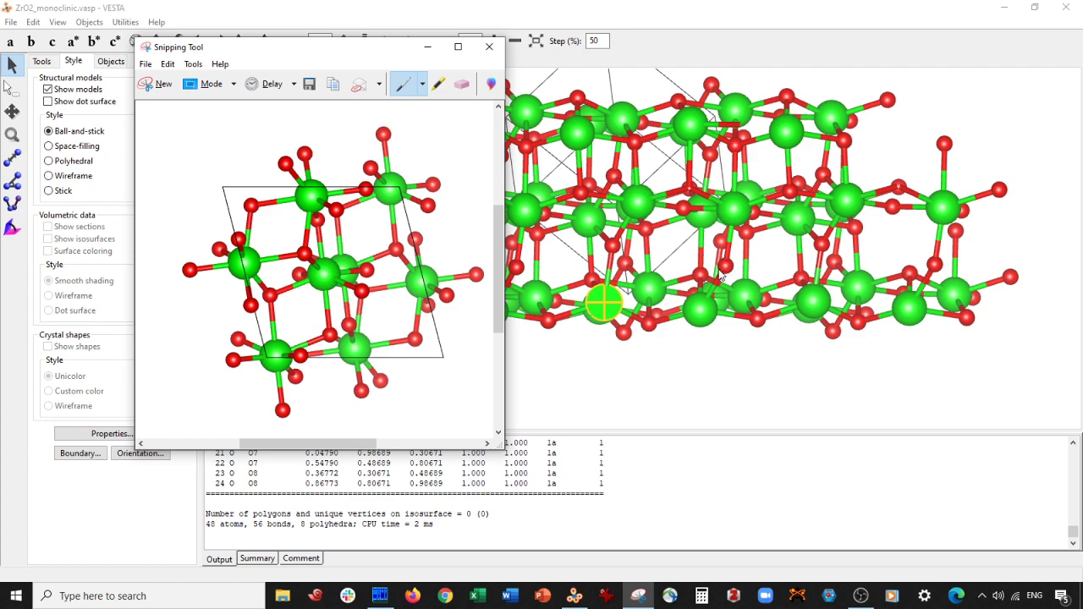
Step: Rotate the slab repeatedly to match the snipped view of the transformed cell
left_click(692, 290)
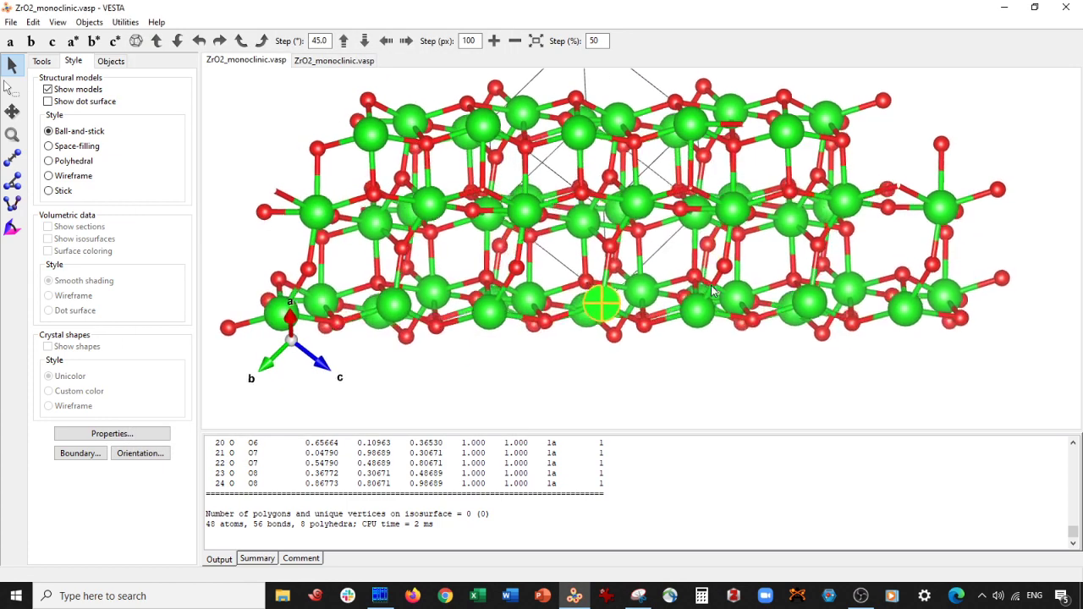
left_click_drag(770, 294, 867, 285)
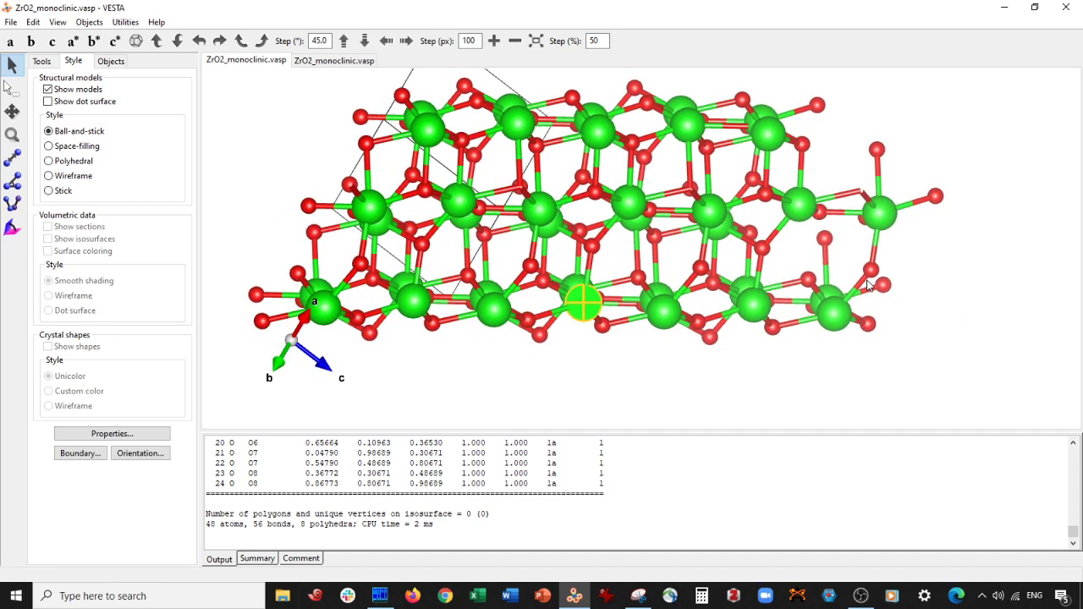
left_click(640, 601)
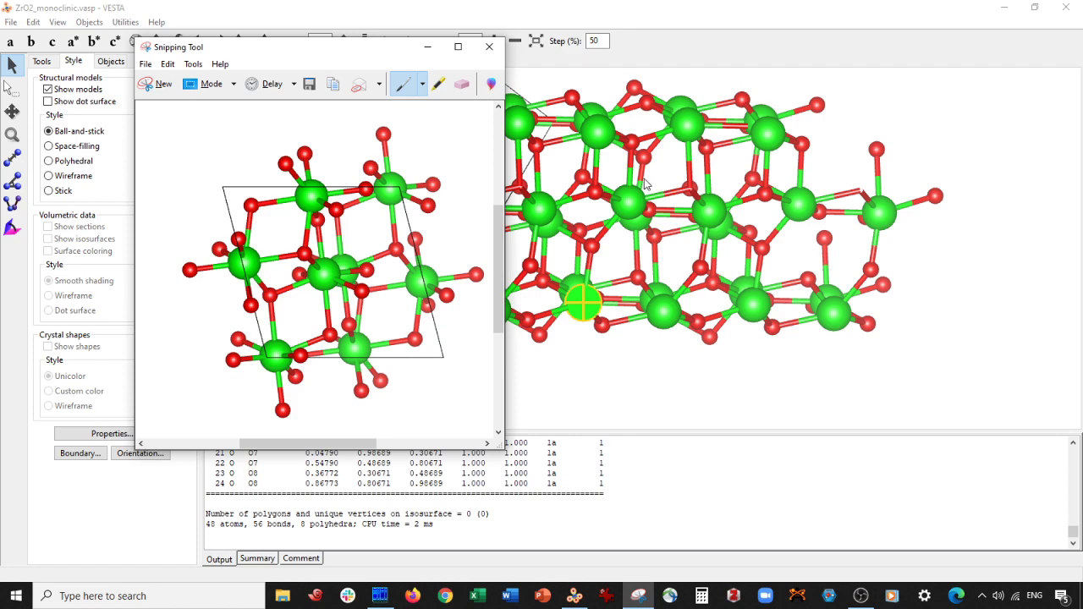
left_click_drag(804, 247, 453, 241)
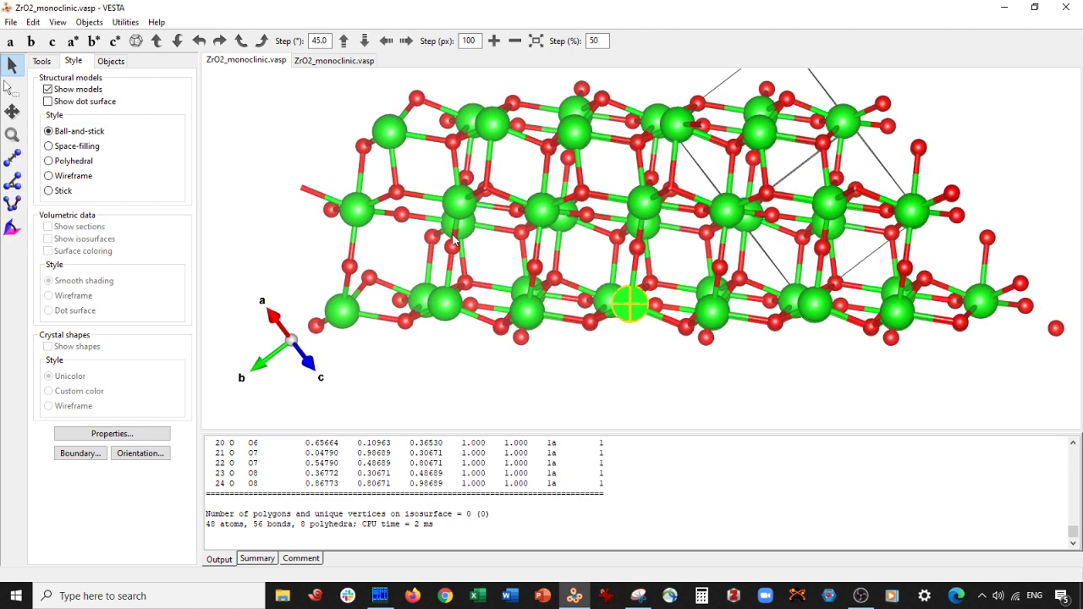
left_click(639, 595)
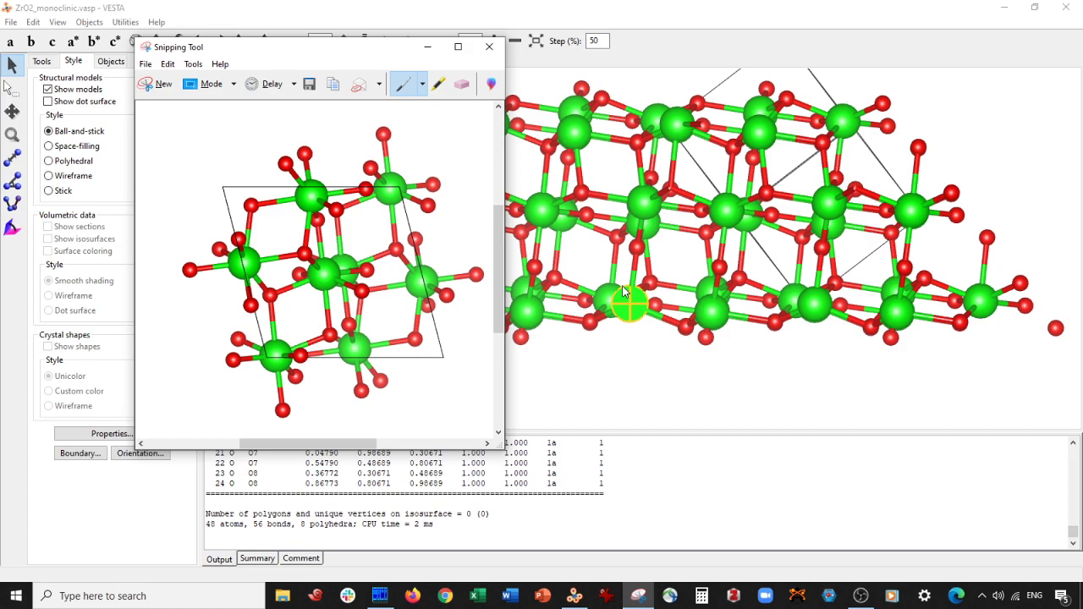
left_click_drag(582, 290, 685, 339)
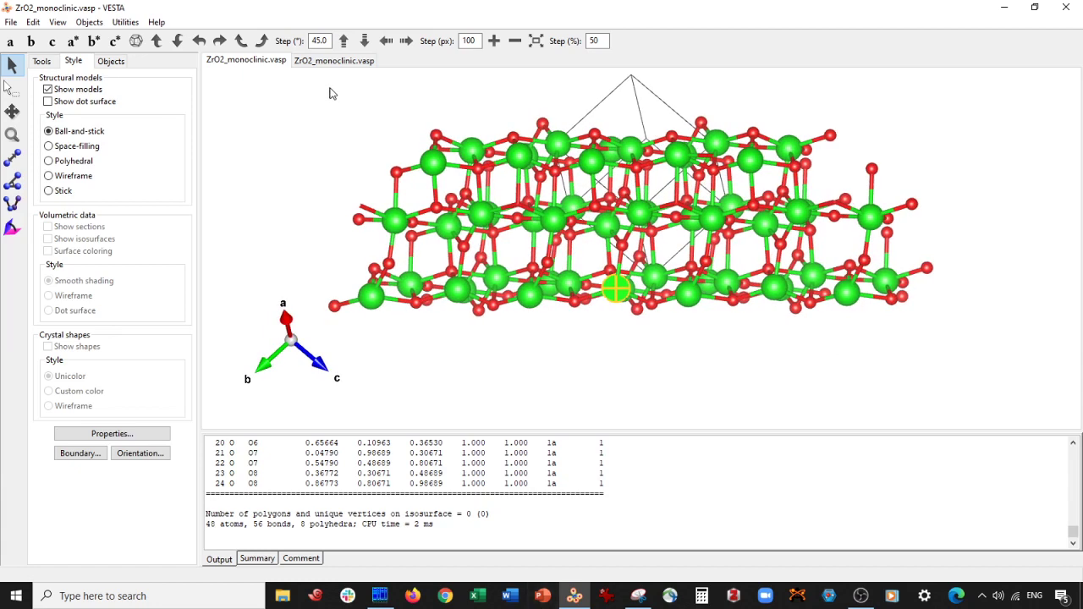
Step: Switch to the second ZrO2_monoclinic.vasp tab and rotate its transformed cell
left_click(335, 60)
left_click_drag(480, 219, 591, 328)
left_click_drag(508, 339, 572, 323)
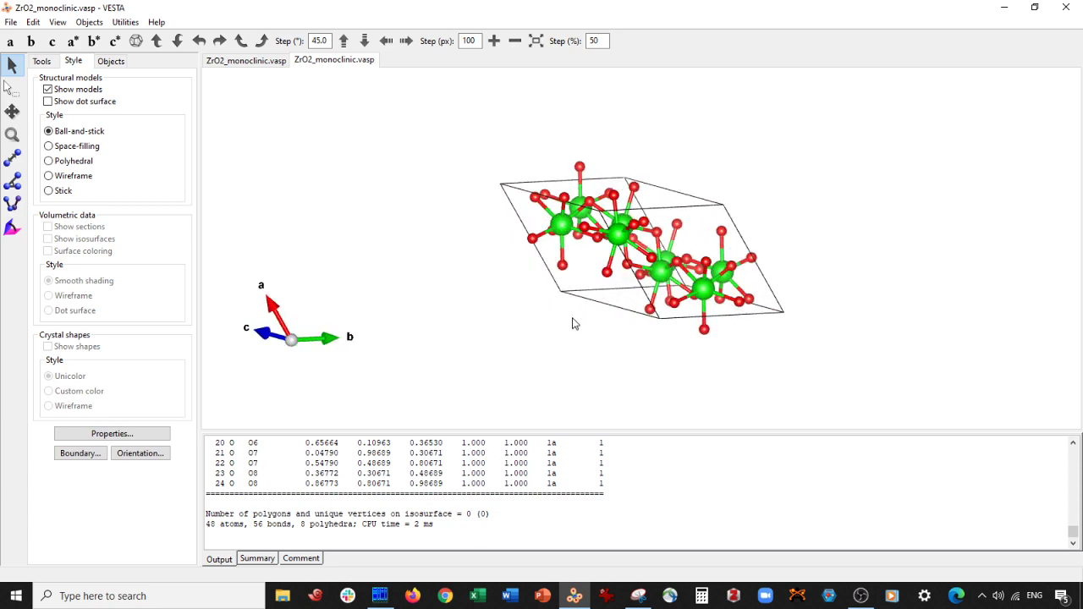
Step: Export the cell as ZrO2_monoclinic_111face.vasp with fractional coordinates, then bring up Open
left_click(11, 23)
left_click(70, 137)
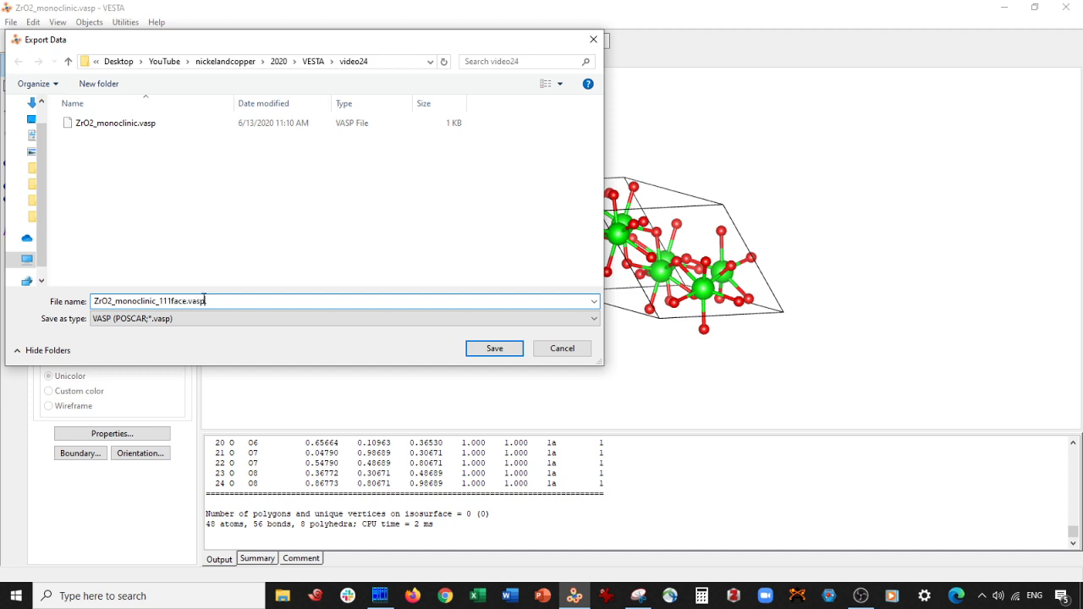
left_click(495, 350)
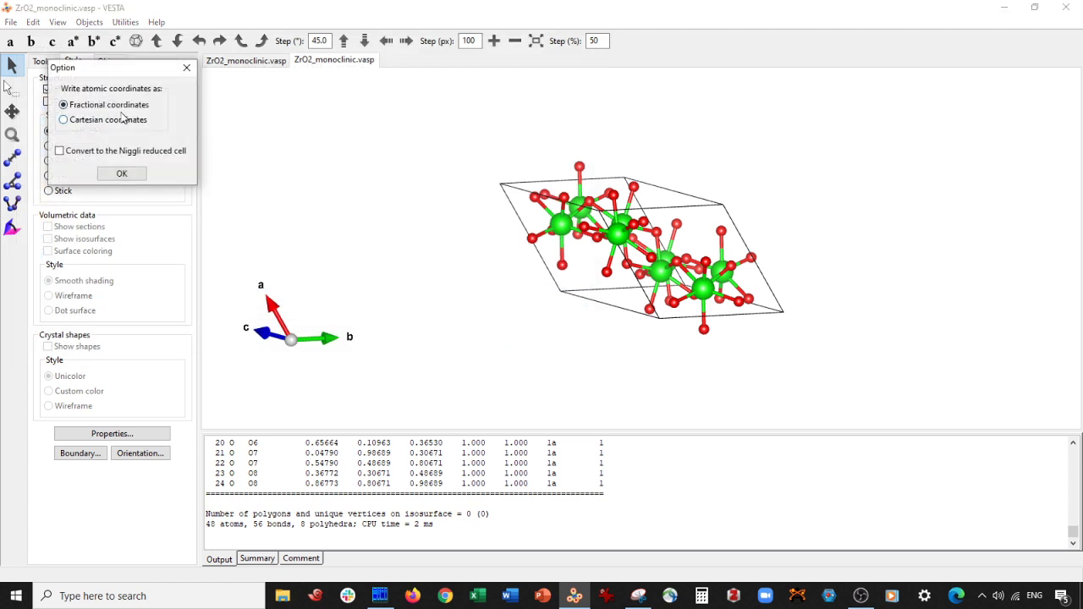
left_click(123, 174)
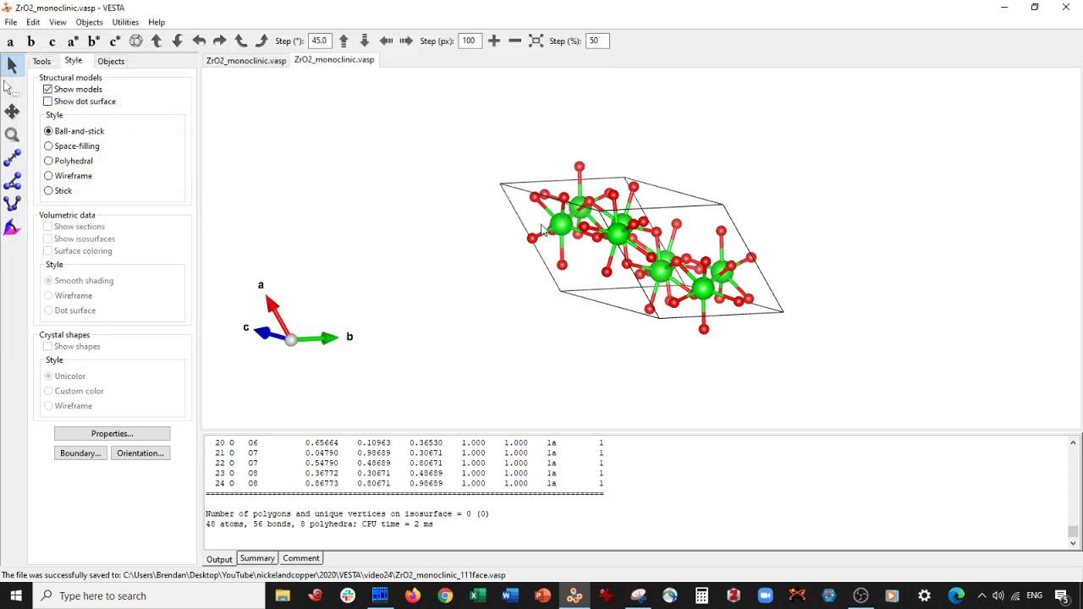
key("ctrl+o")
Step: Open ZrO2_monoclinic_111face.vasp and view it along the b and a axes
double_click(127, 138)
left_click_drag(474, 225, 199, 106)
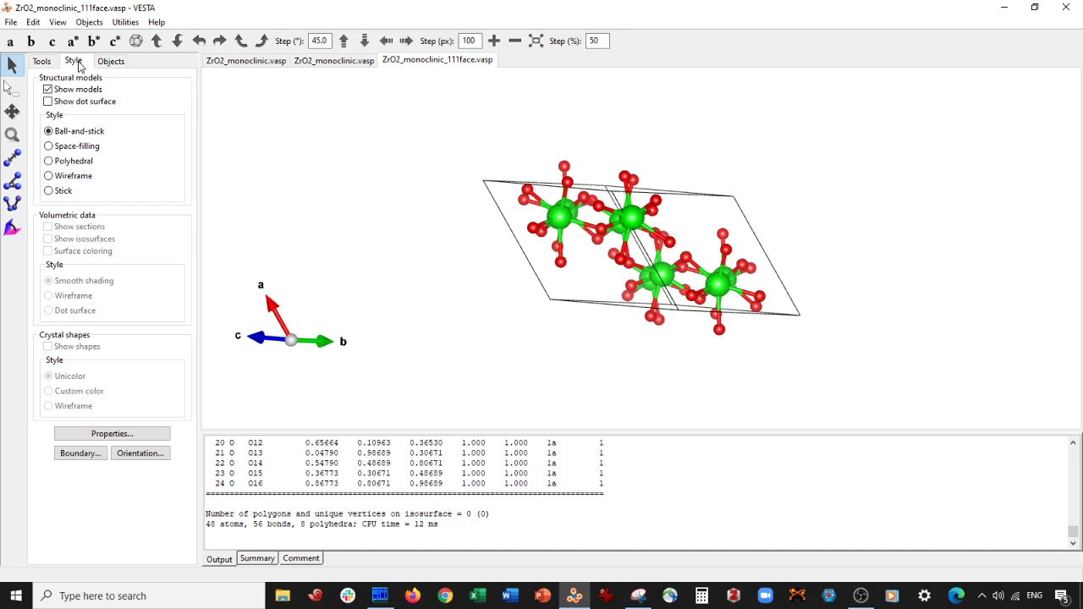
left_click(31, 42)
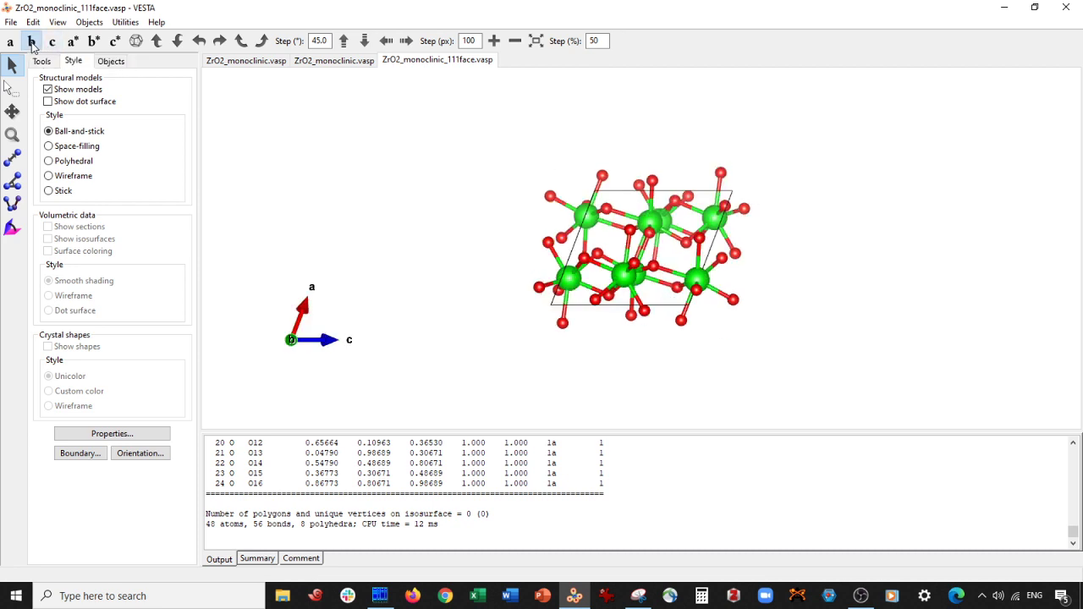
left_click_drag(551, 199, 702, 203)
left_click(10, 42)
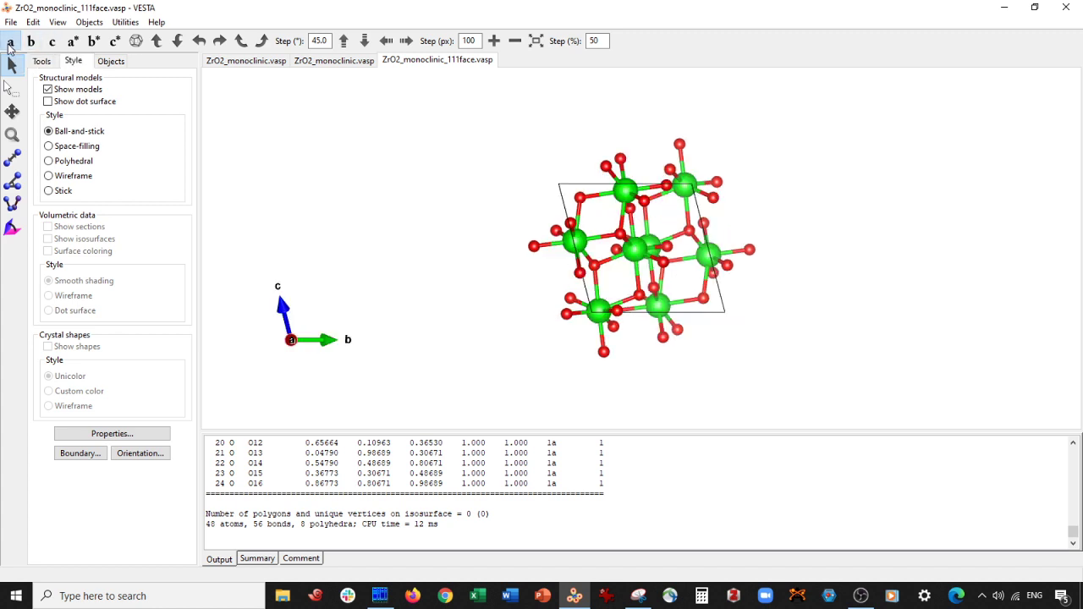
Step: Delete the Zr–O bond entry in the Bonds settings and apply
left_click(34, 22)
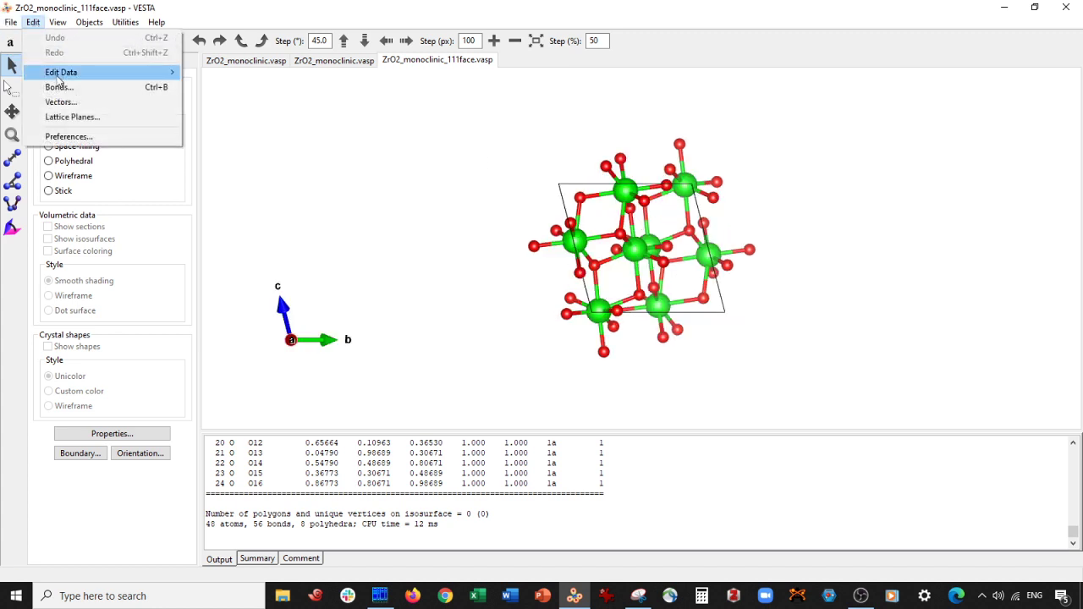
left_click(64, 87)
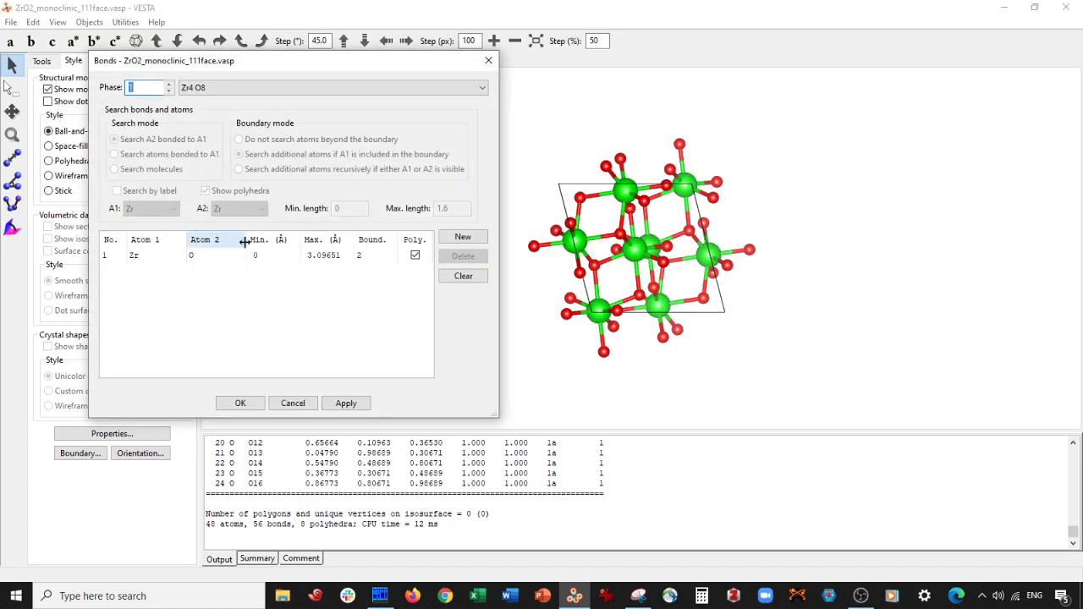
left_click(316, 254)
left_click(463, 255)
left_click(347, 404)
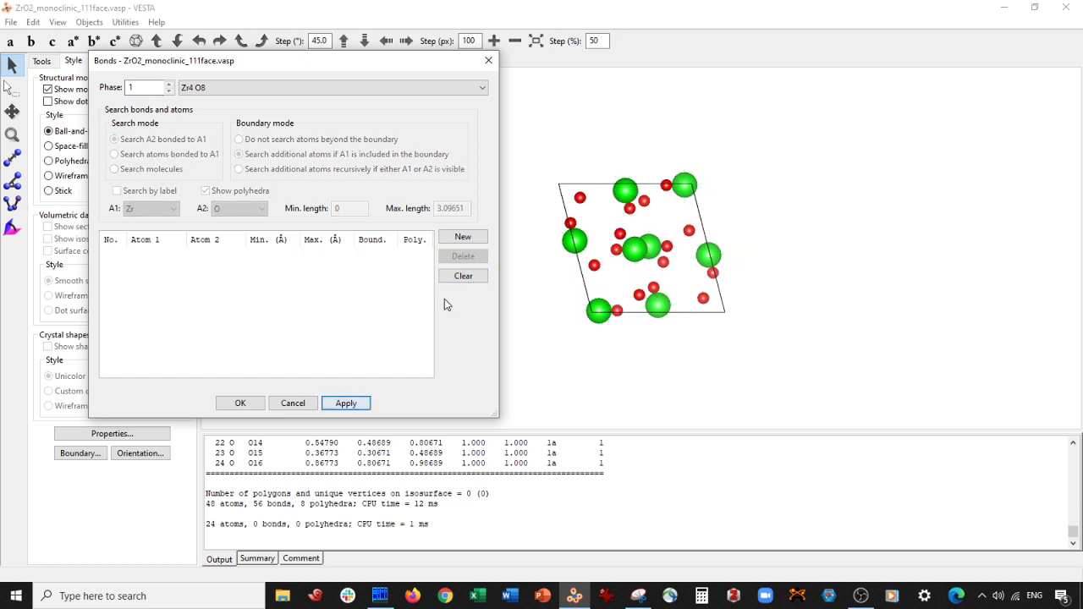
left_click(241, 404)
Step: Rotate and tilt the reopened structure to inspect it from several angles
left_click_drag(471, 282, 499, 297)
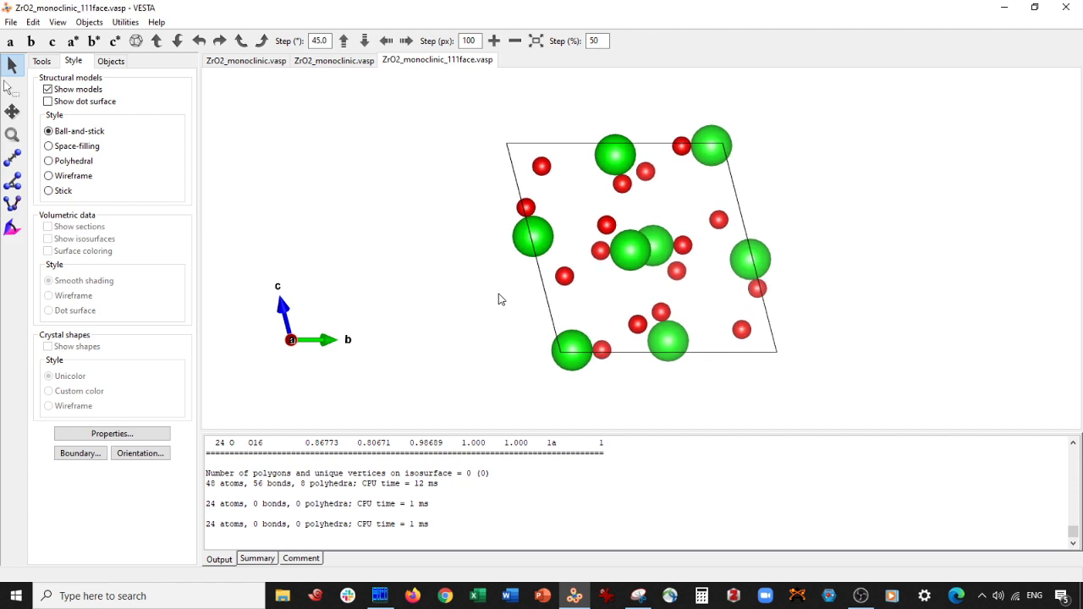
mouse_move(454, 228)
left_mouse_down()
mouse_move(430, 240)
mouse_move(473, 162)
mouse_move(463, 238)
left_mouse_up()
left_click_drag(538, 264, 474, 293)
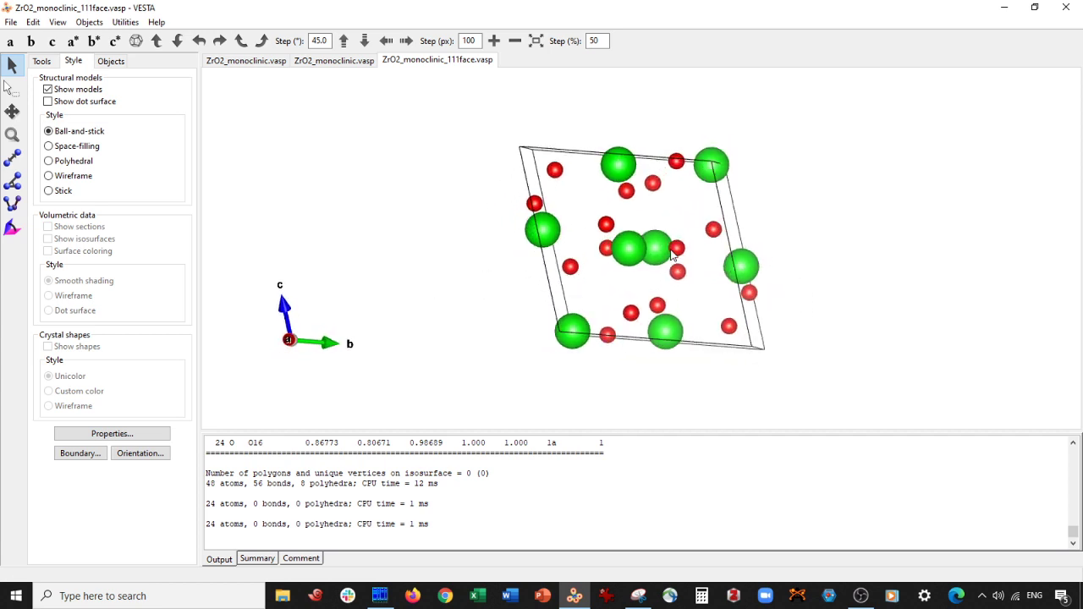
left_click_drag(717, 285, 715, 326)
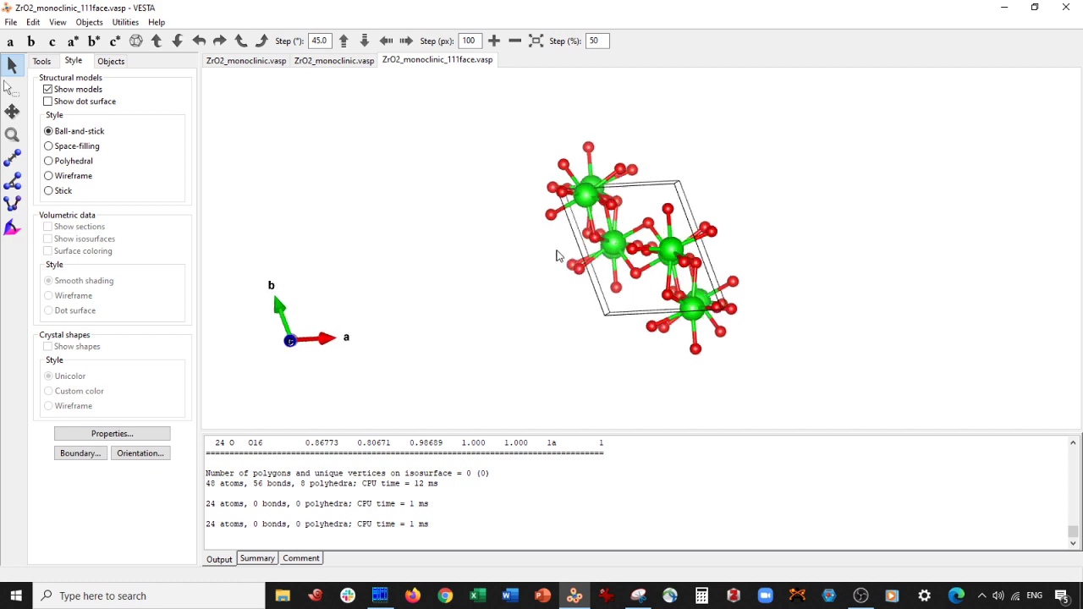
left_click_drag(898, 398, 644, 313)
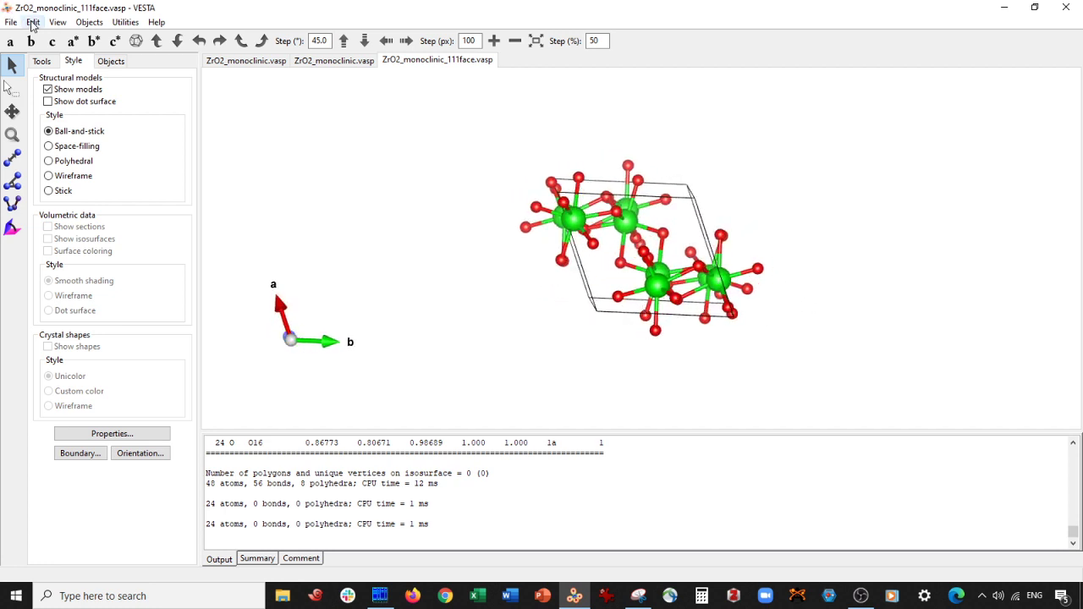
Step: Transform the unit cell with a 1×2×2 matrix, keeping new sites, and rotate the result
left_click(33, 24)
left_click(215, 88)
left_click(141, 218)
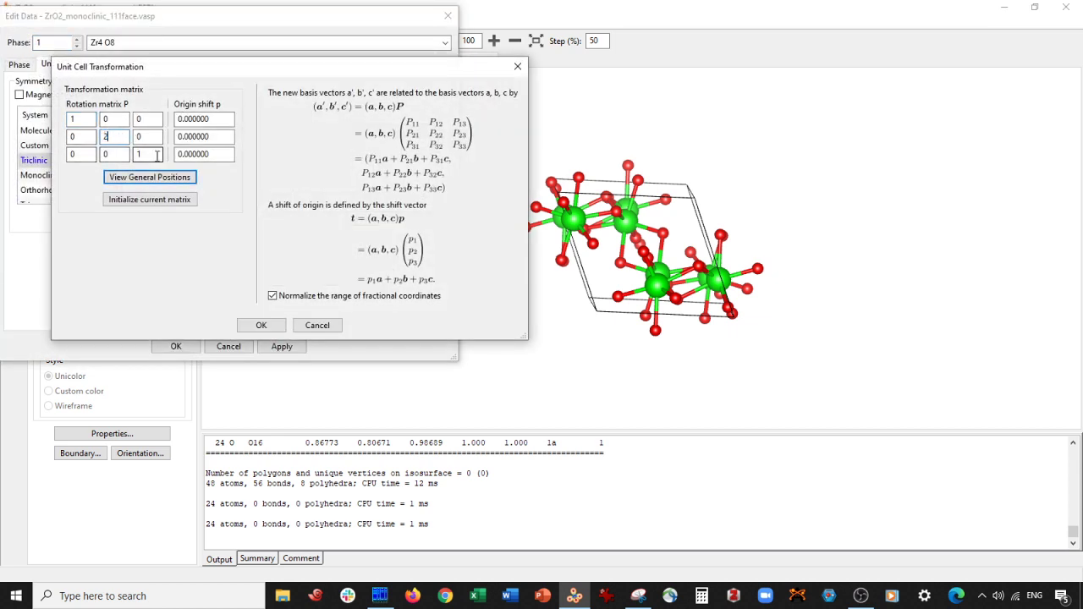
left_click(263, 325)
left_click(329, 222)
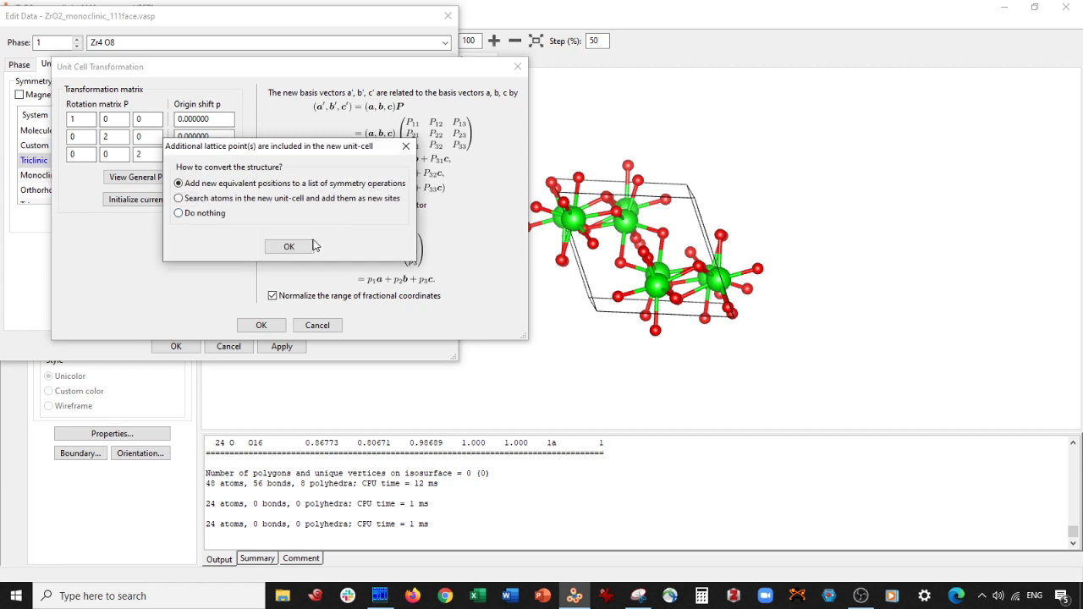
left_click(353, 245)
left_click(284, 347)
left_click(176, 346)
left_click_drag(633, 186, 161, 105)
Step: Repeat the 1×2×2 unit-cell transformation and rotate the enlarged supercell
left_click(33, 22)
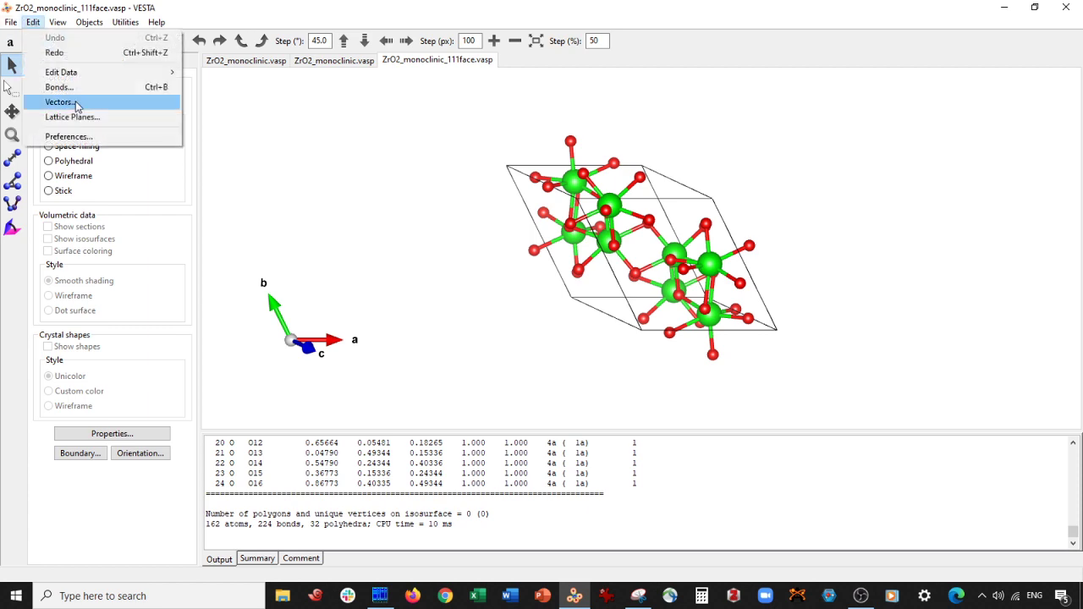
mouse_move(61, 72)
left_click(209, 88)
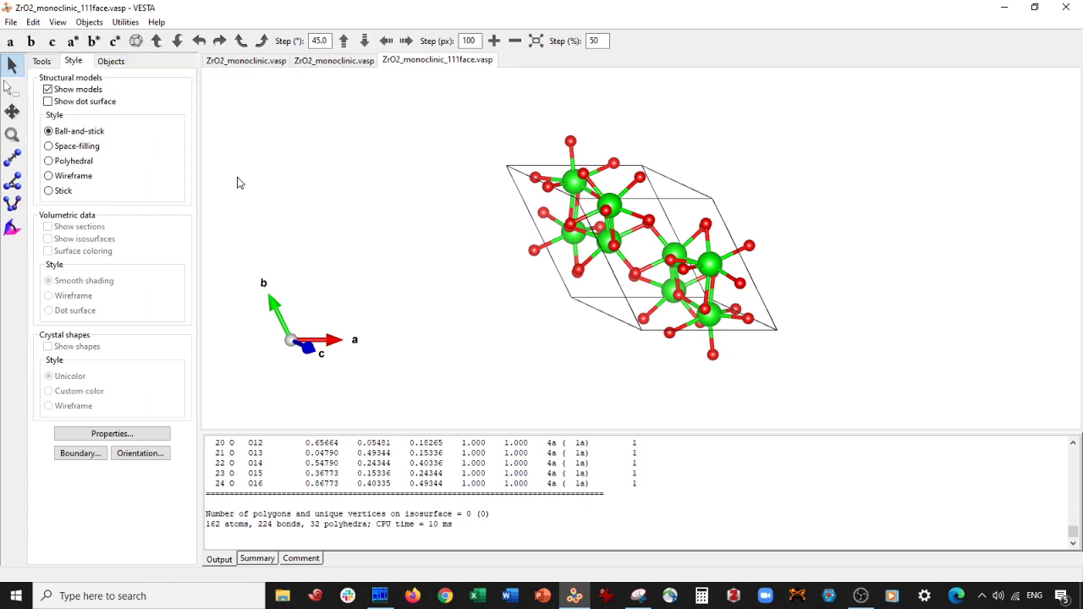
left_click(145, 218)
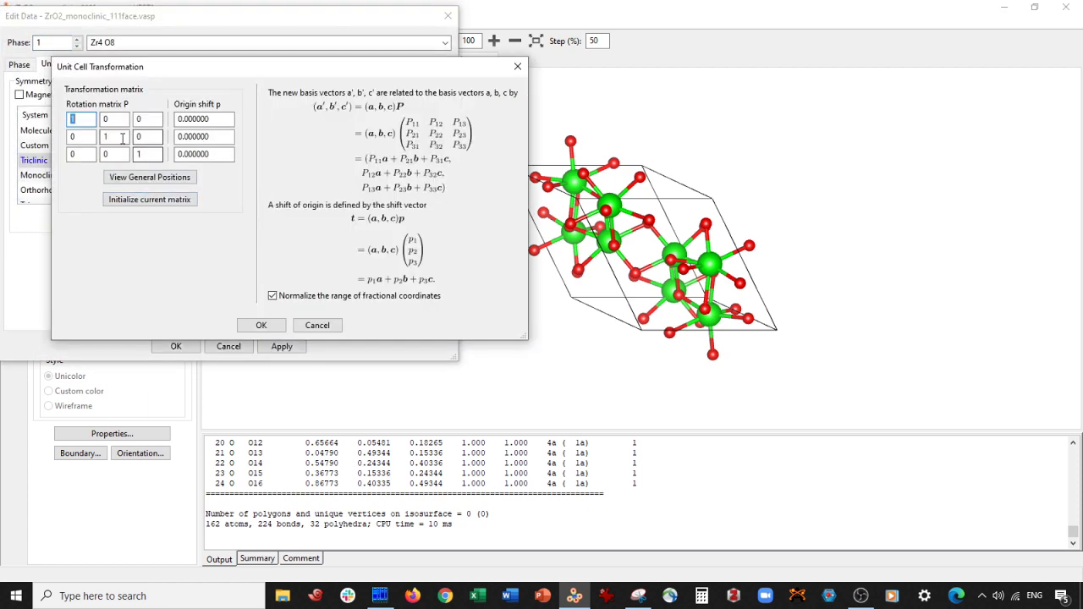
left_click(262, 324)
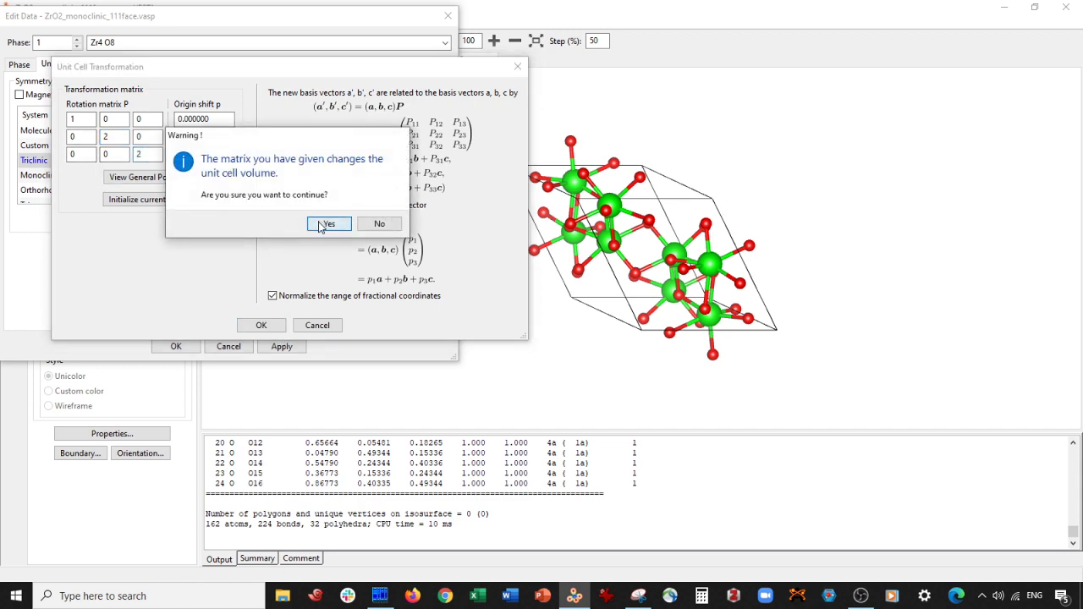
left_click(329, 223)
left_click(301, 249)
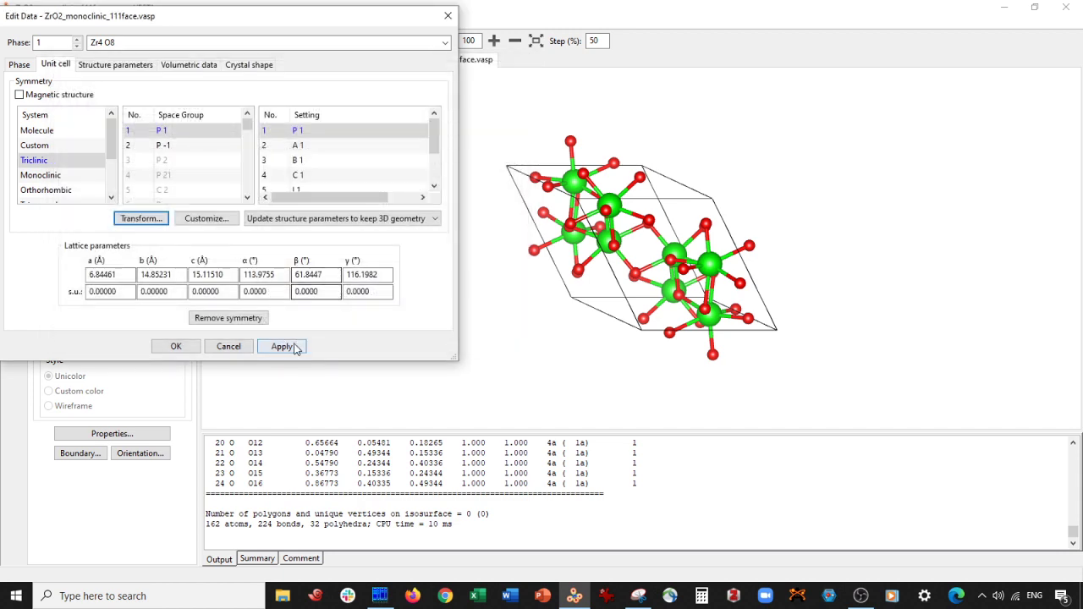
key("Return")
left_click_drag(551, 313, 440, 245)
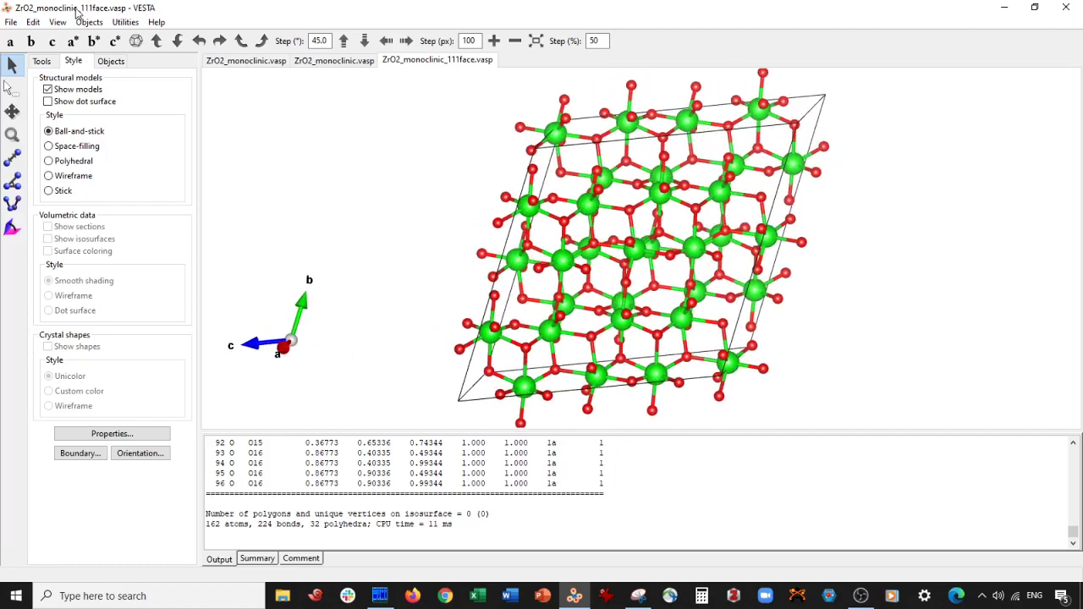
Step: Delete the Zr–O bond definition so the 96 atoms show unbonded, then rotate the view
left_click(35, 25)
left_click(57, 88)
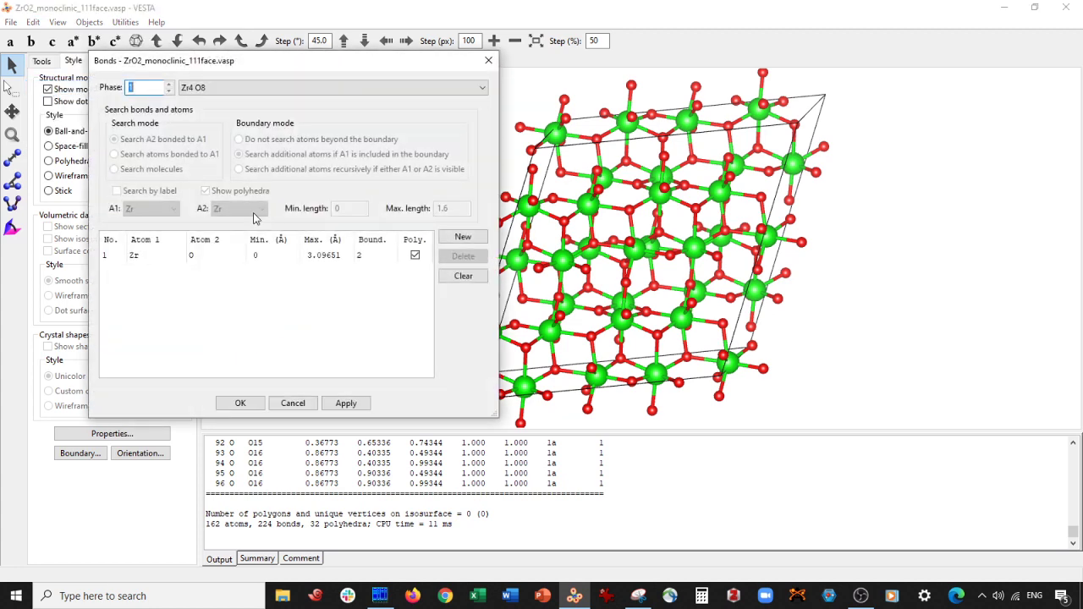
left_click(246, 264)
left_click(448, 277)
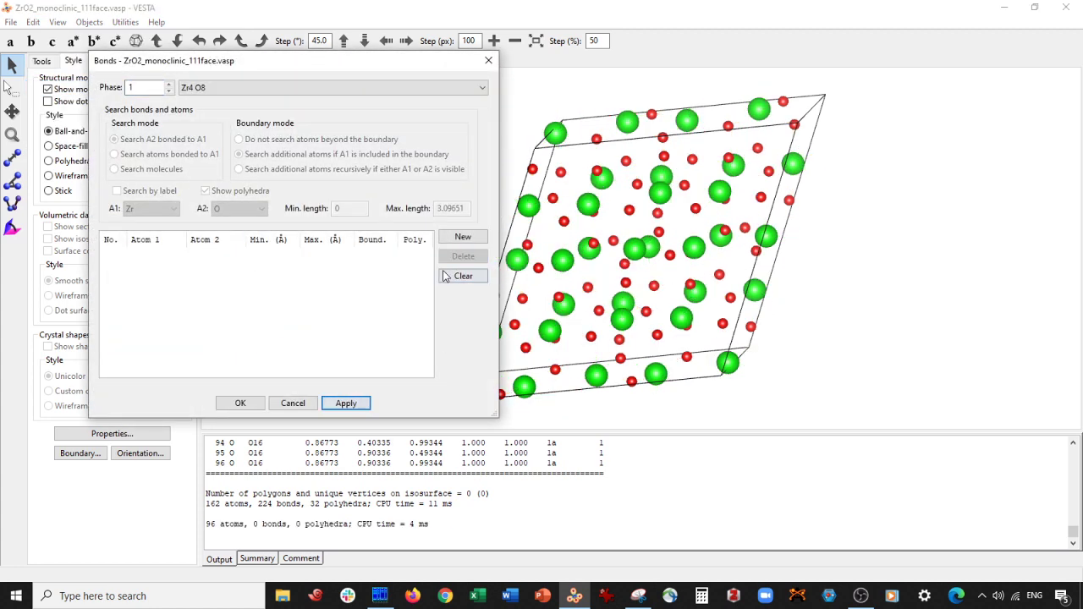
left_click(242, 403)
left_click_drag(766, 237, 703, 251)
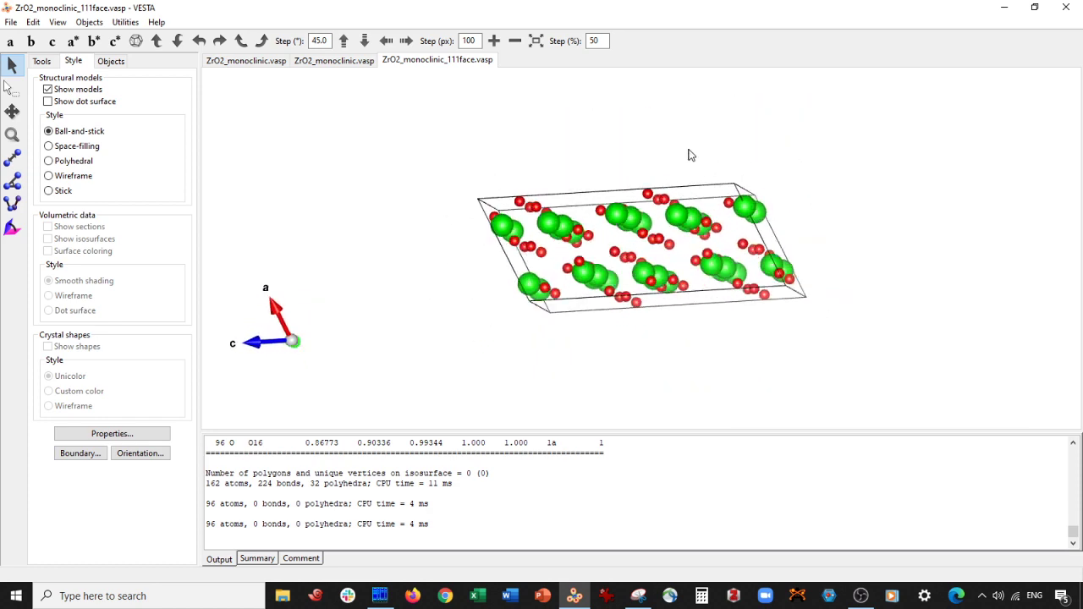
Step: Export the supercell as ZrO2_monoclinic_111face_1x2x2.vasp with Cartesian coordinates
left_click(11, 22)
left_click(42, 138)
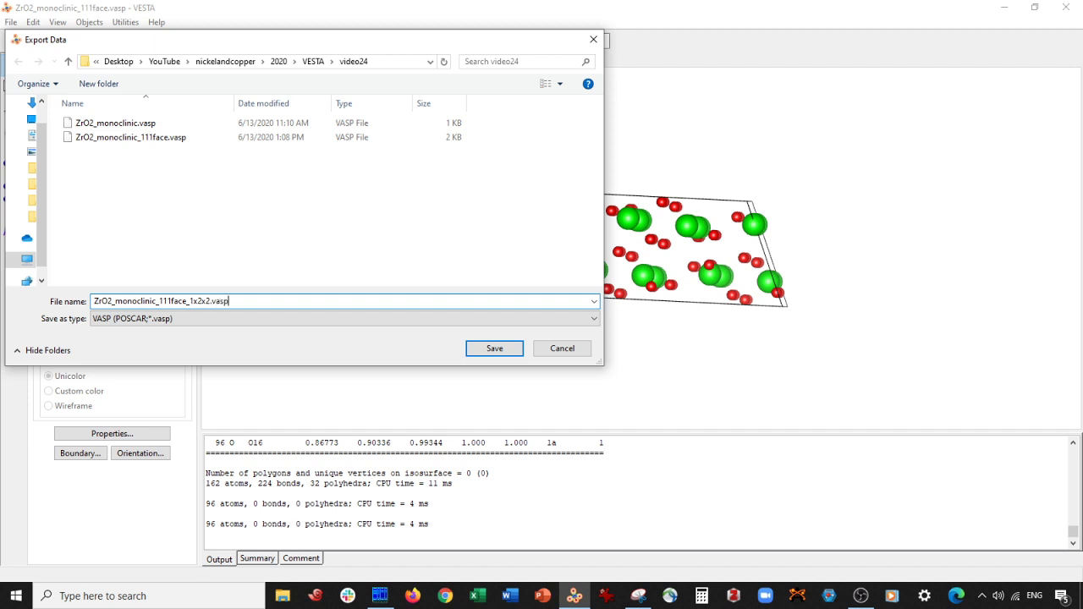
left_click(500, 353)
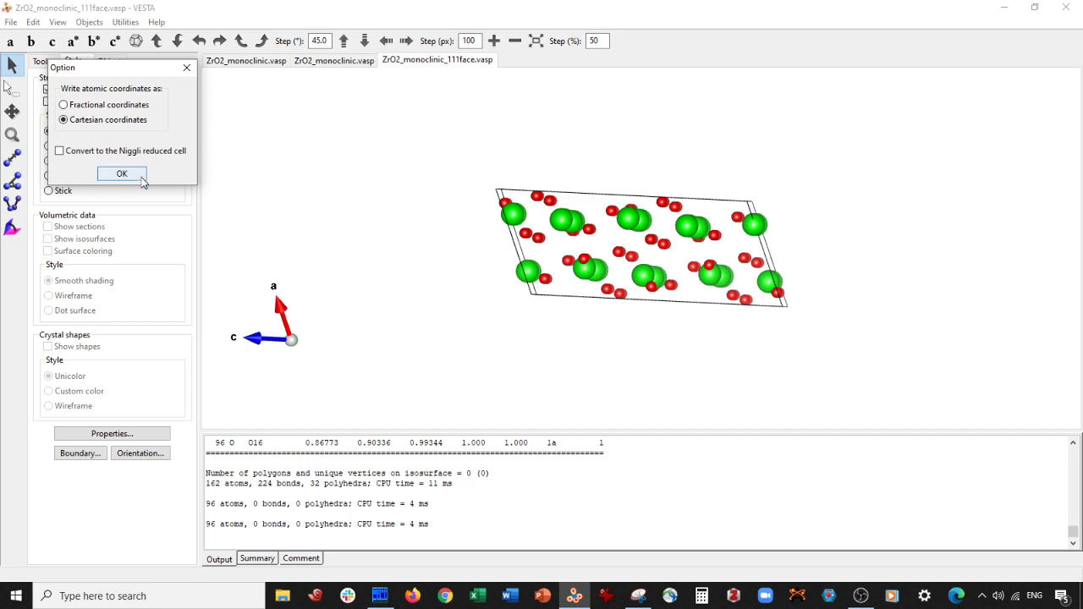
left_click(121, 173)
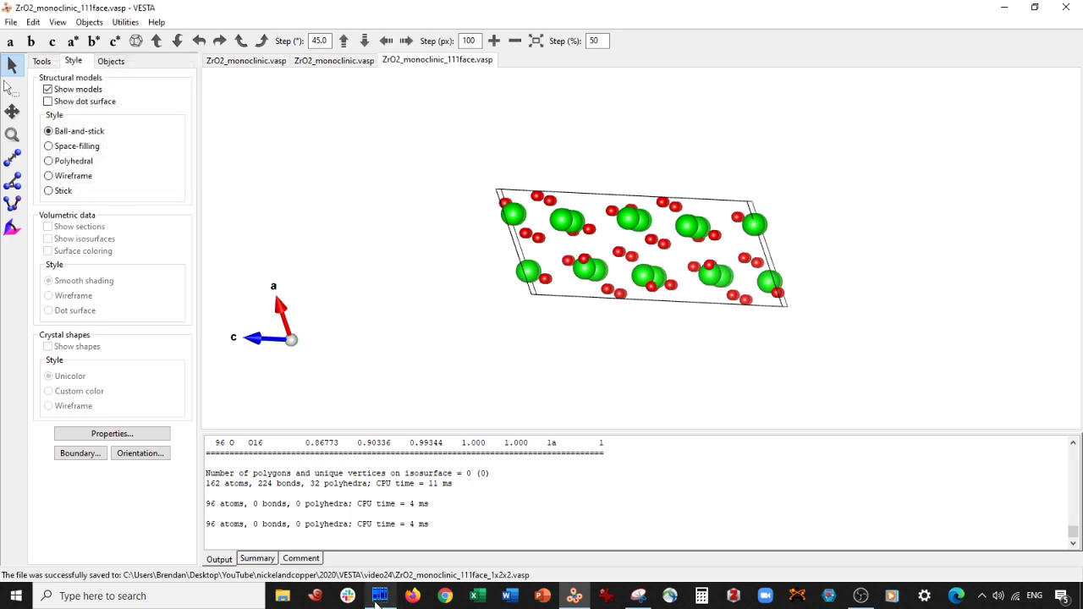
left_click(378, 598)
Step: In Far Manager, change the 1x2x2 file's first lattice value 6.8446130753 to 21.8446130753 and save
key("Escape")
left_click(664, 152)
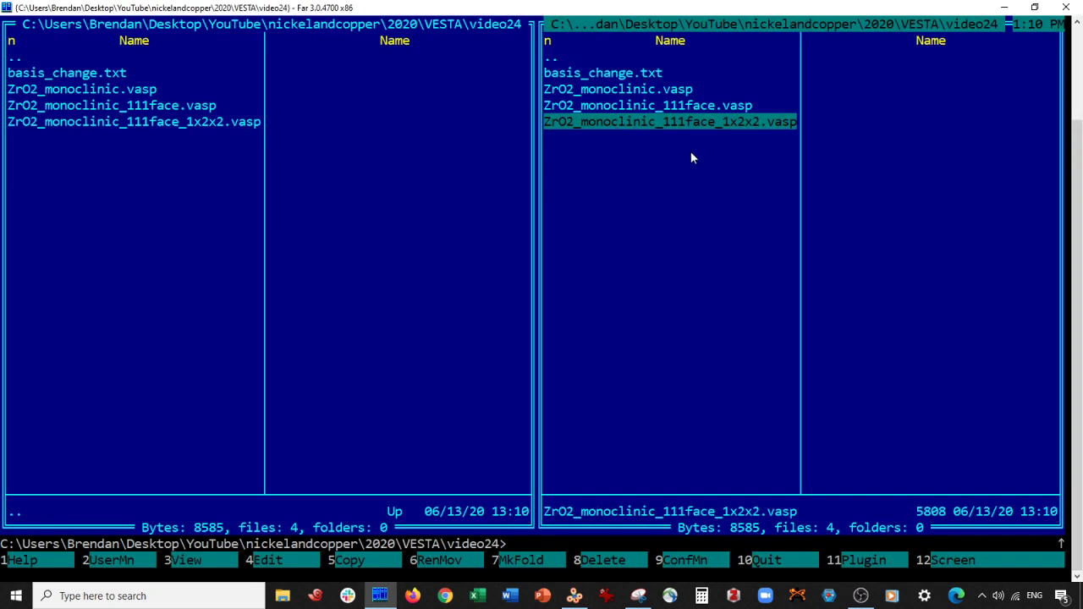
key("F4")
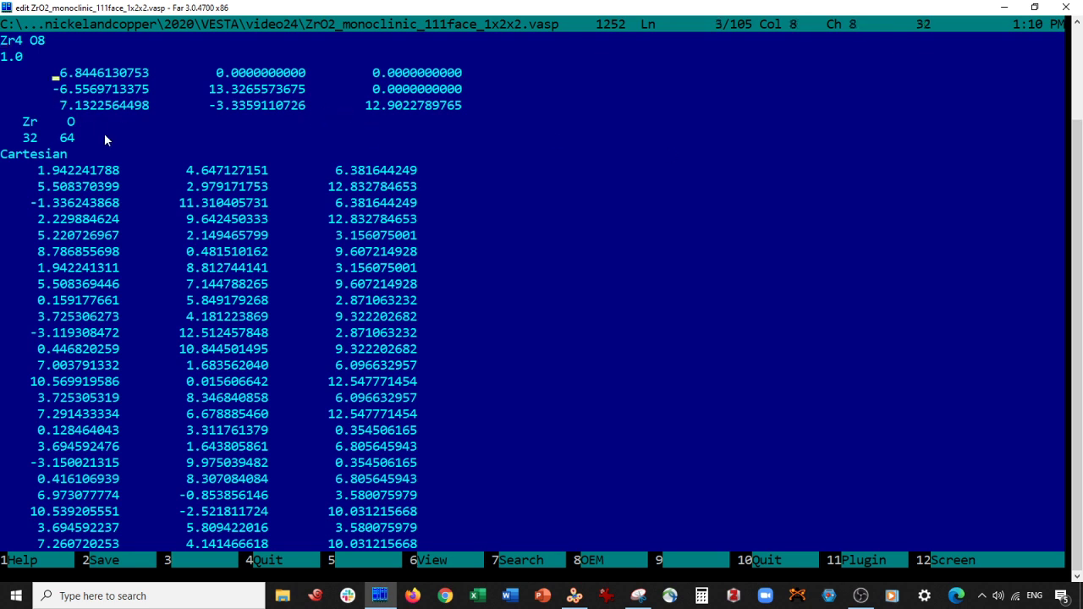
key("Right")
key("Left")
key("Delete")
key("Delete")
type("21")
key("F2")
key("Escape")
key("alt+Tab")
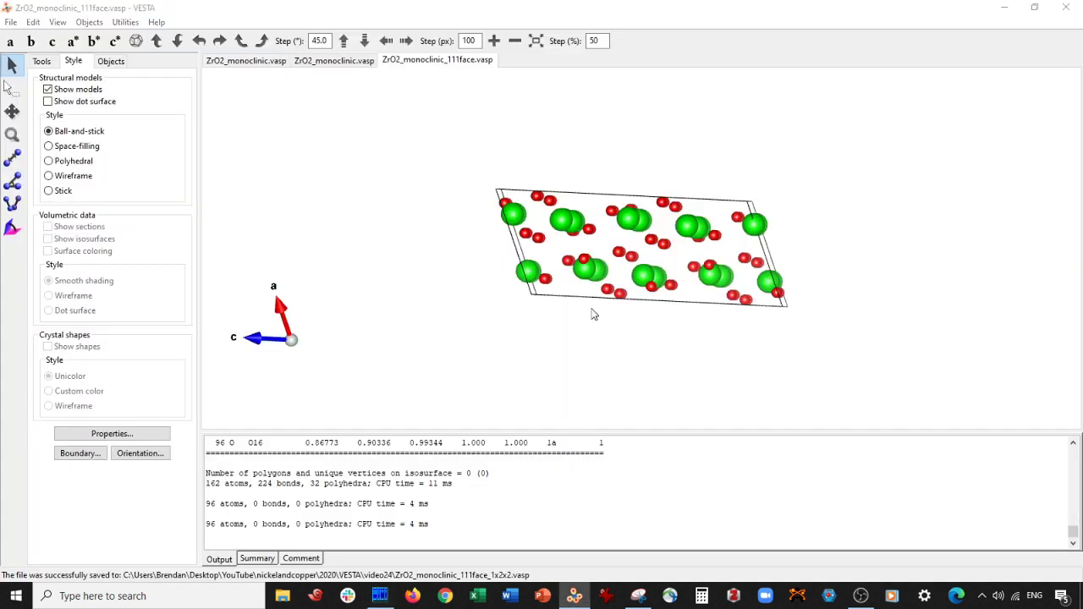
key("ctrl+o")
Step: Open ZrO2_monoclinic_111face_1x2x2.vasp and rotate the slab, briefly comparing it with the 111face tab
double_click(145, 152)
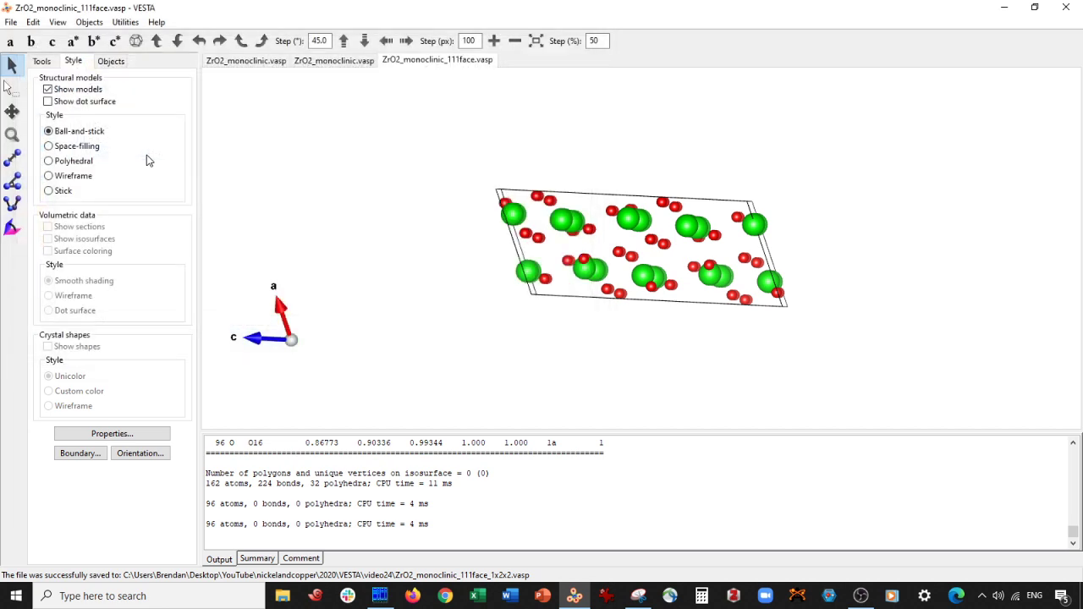
left_click_drag(487, 265, 610, 322)
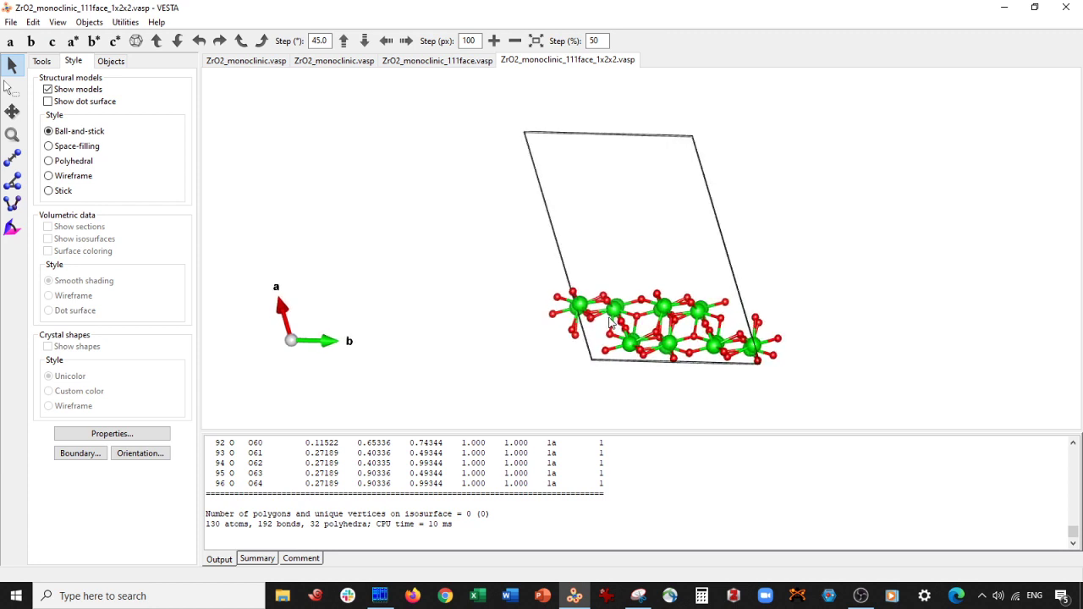
left_click(457, 61)
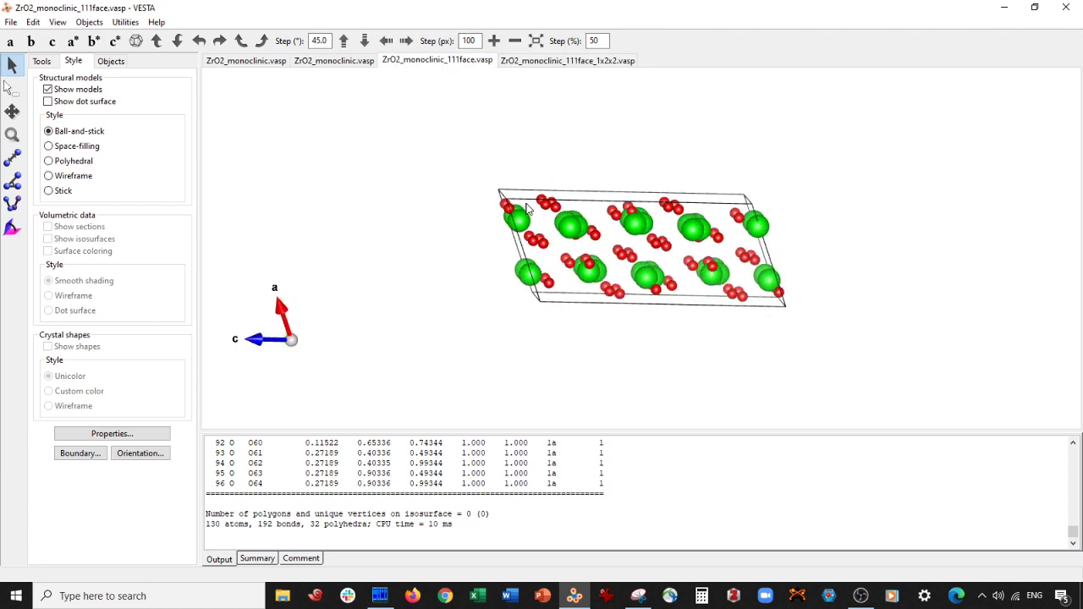
left_click(524, 60)
left_click_drag(525, 138, 879, 178)
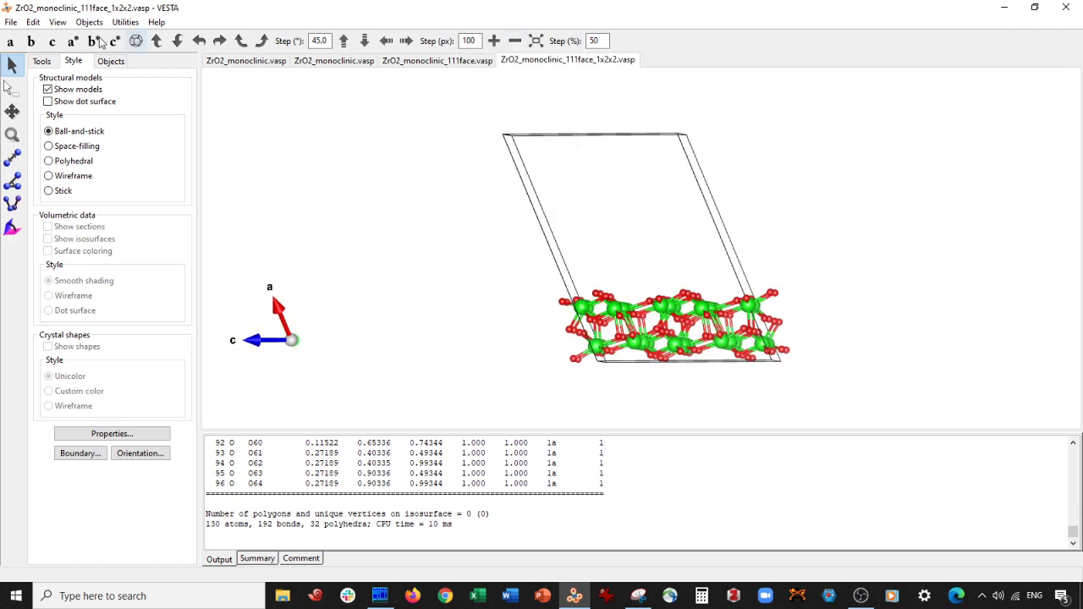
Step: View the slab along the a and b axes and flip between the 1x2x2 and 111face tabs
left_click(12, 42)
scroll(415, 181, "up", 4)
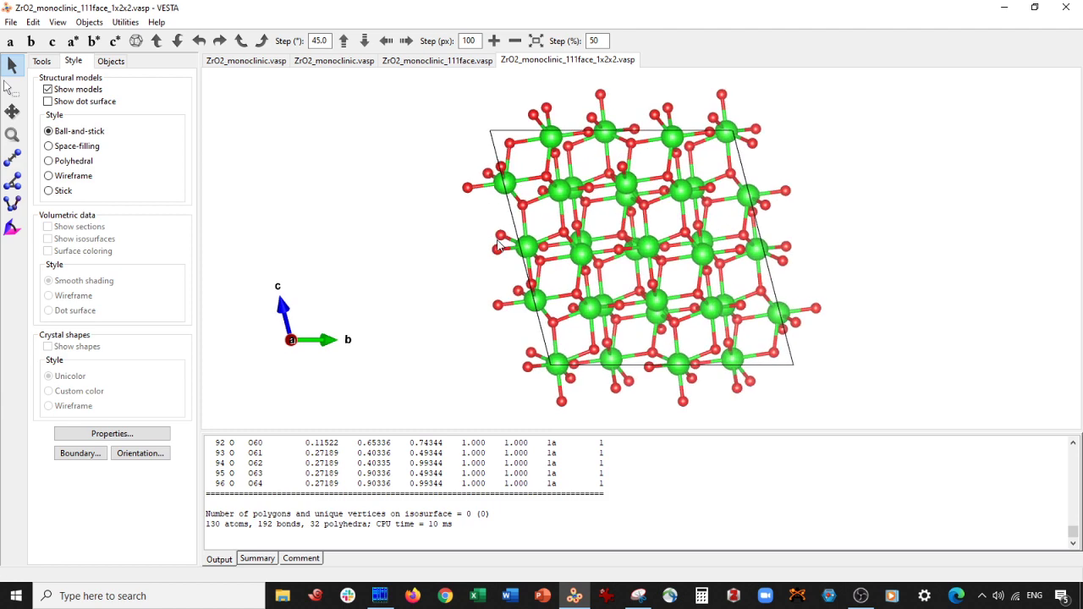
scroll(477, 235, "down", 4)
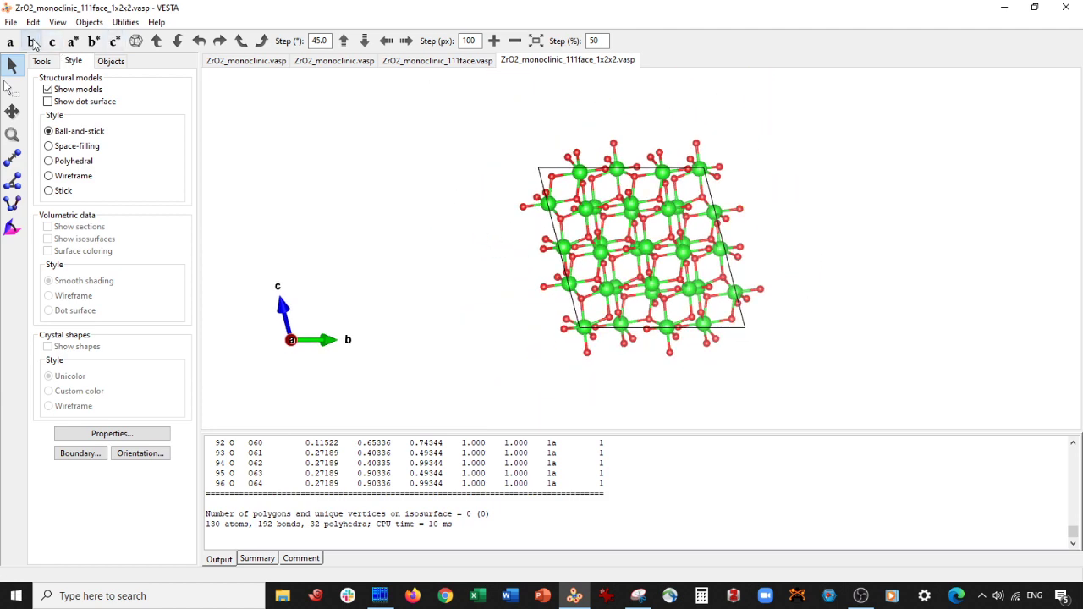
left_click(31, 42)
left_click(437, 60)
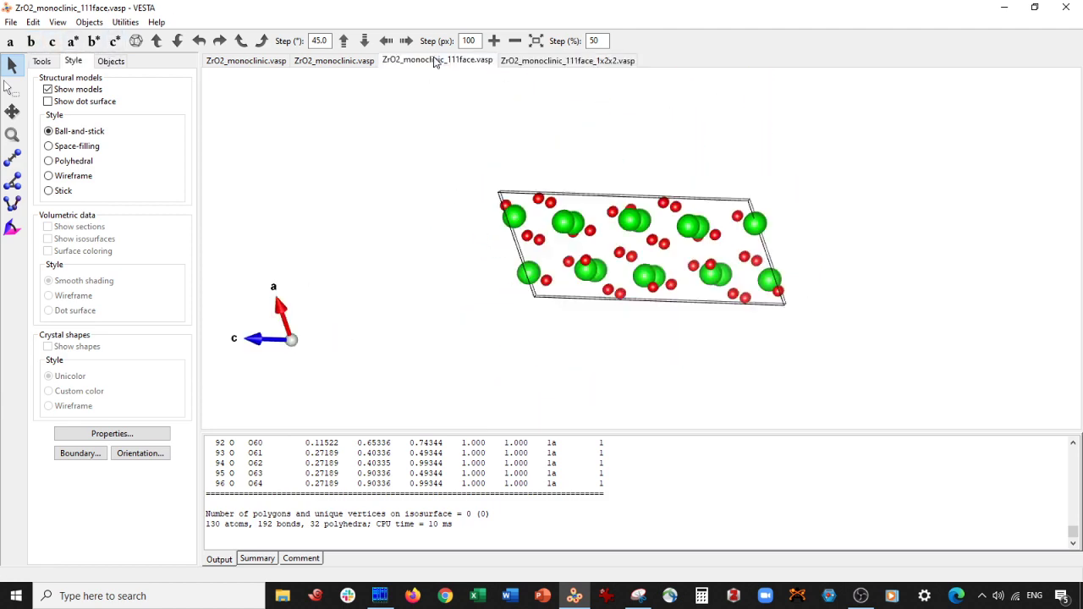
left_click(31, 42)
left_click(545, 61)
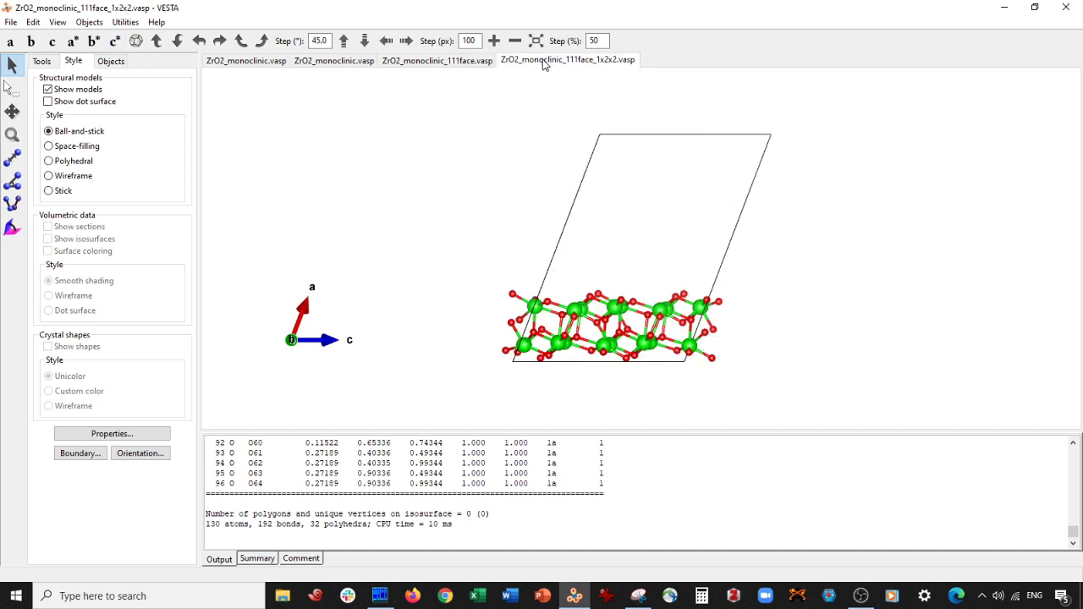
left_click(441, 62)
left_click(543, 62)
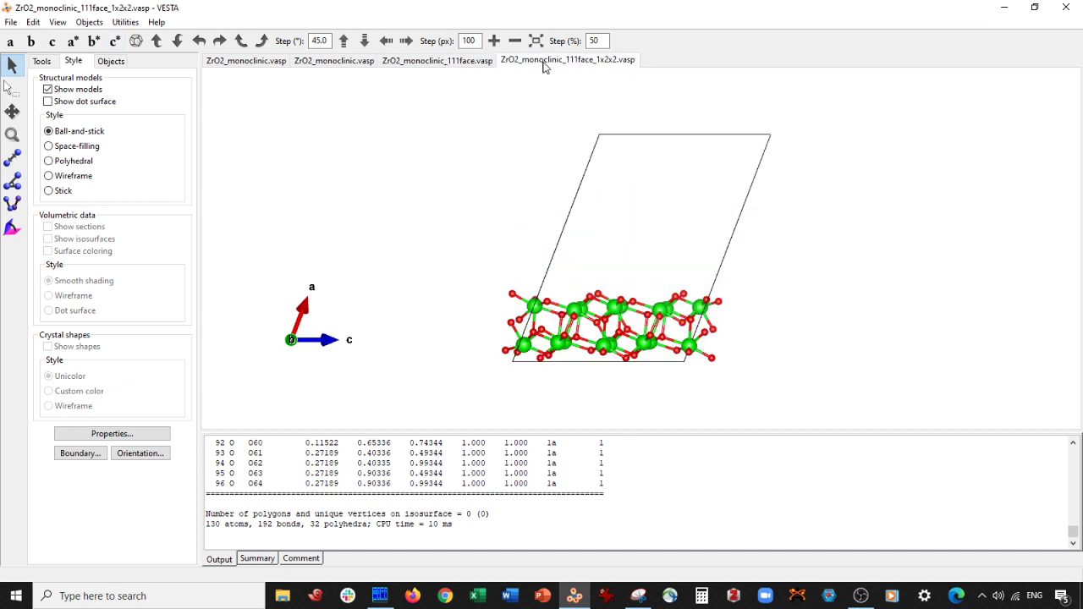
left_click(451, 64)
left_click(540, 62)
Step: Delete and apply removal of the Zr–O bond, leaving the 1x2x2 slab unbonded
left_click(33, 22)
left_click(65, 88)
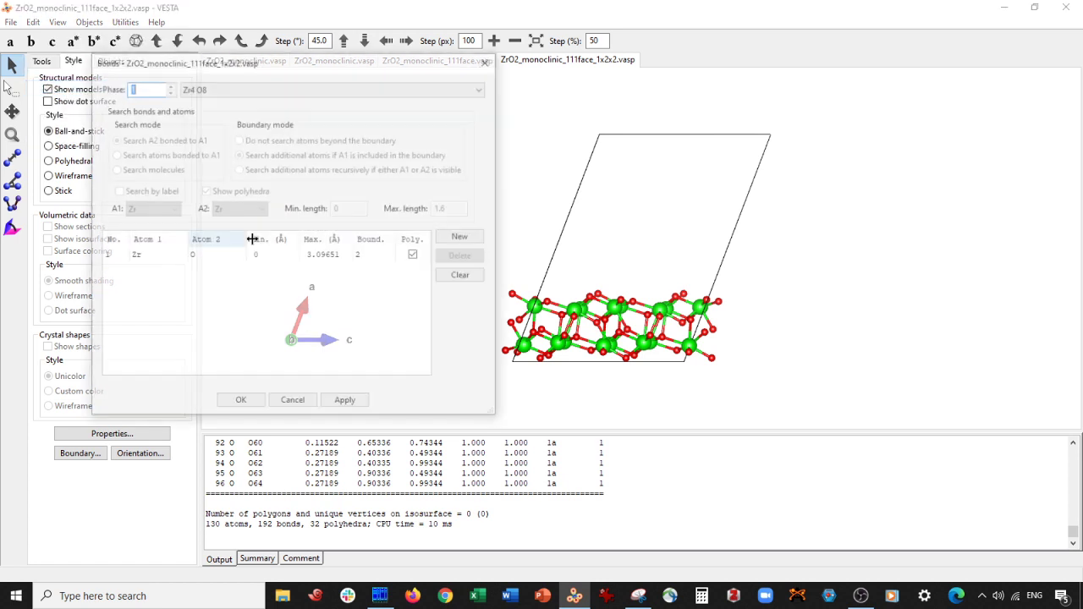
left_click(237, 255)
left_click(479, 275)
left_click(342, 404)
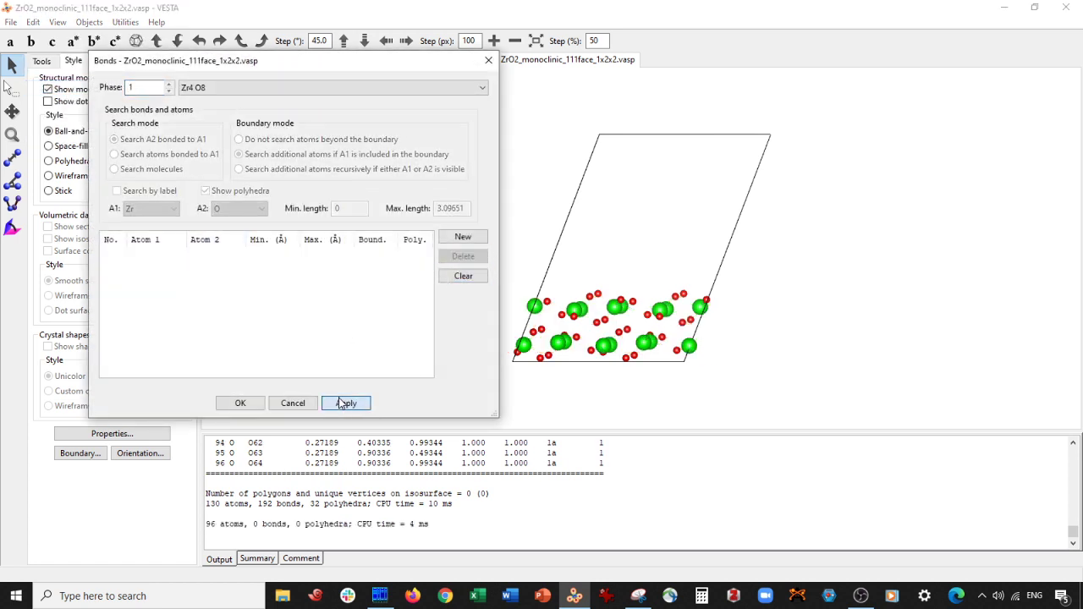
left_click(240, 402)
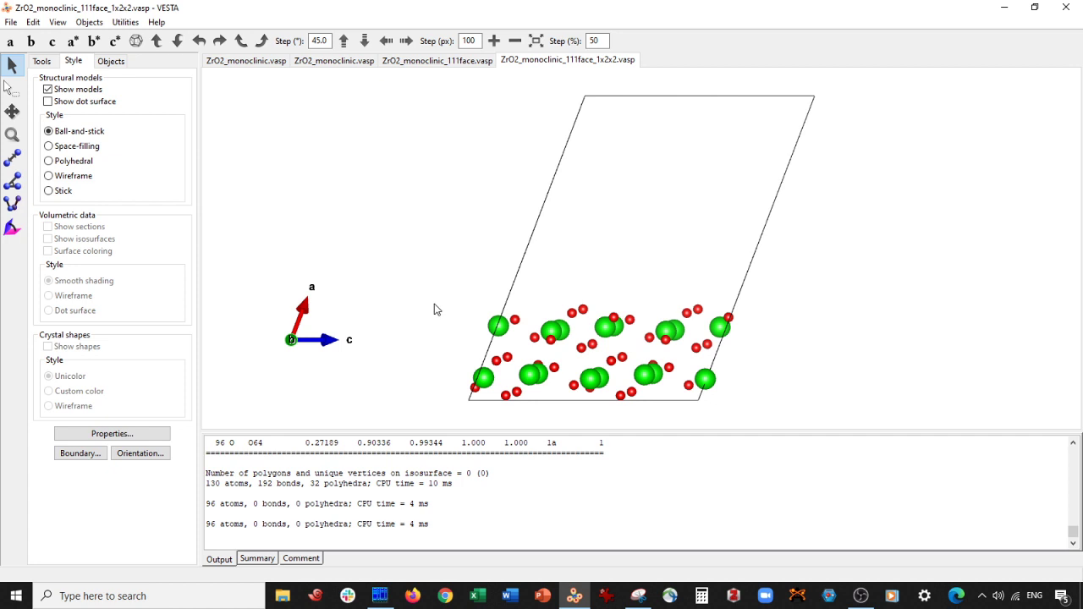
scroll(434, 308, "down", 2)
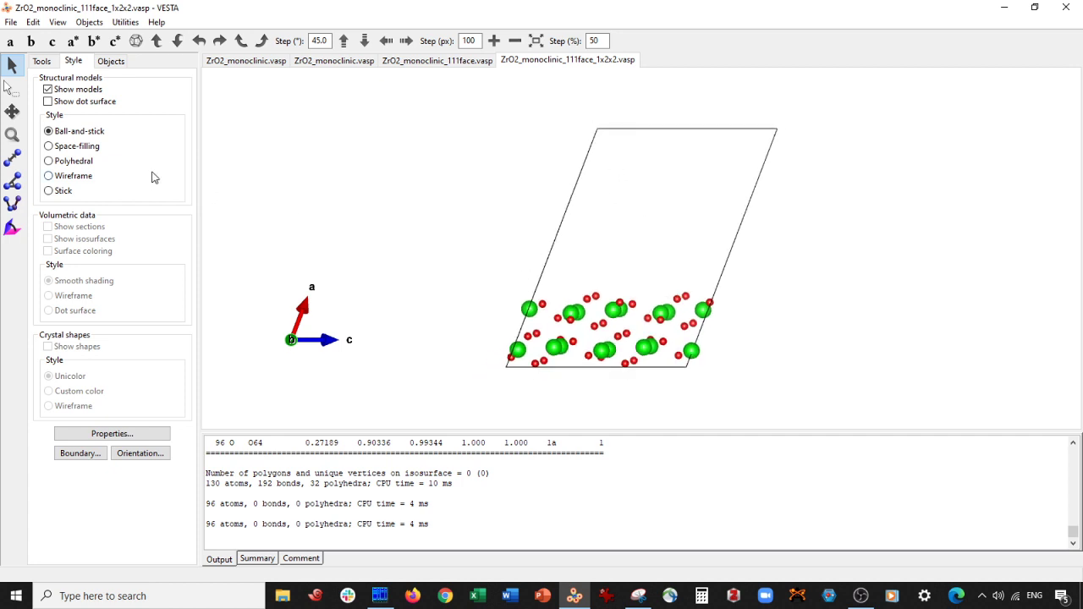
Step: Alternate between the 111face and 1x2x2 tabs, ending on the 111face structure
left_click(449, 62)
left_click(534, 61)
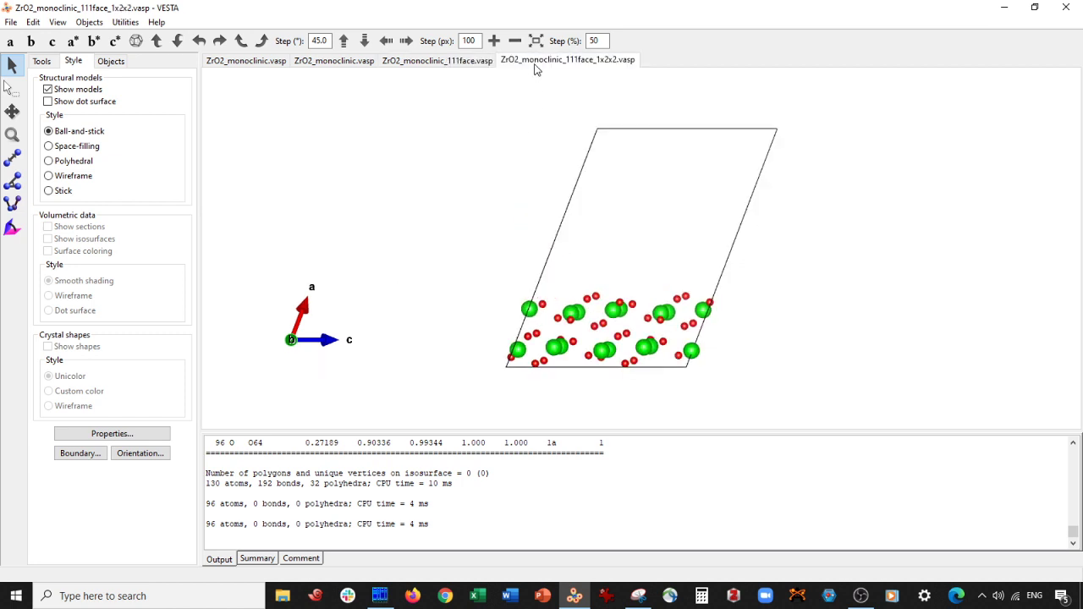
left_click(462, 62)
left_click(537, 63)
left_click(465, 66)
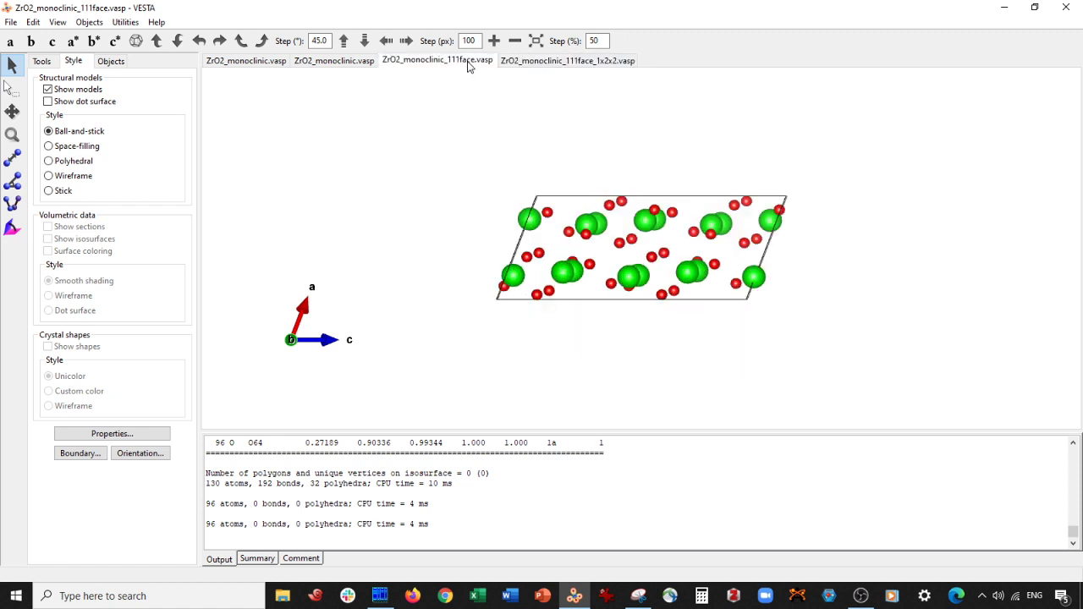
Step: Snip the 111face structure and narrow the Snipping Tool window beside VESTA's 1x2x2 slab
key("alt+Tab")
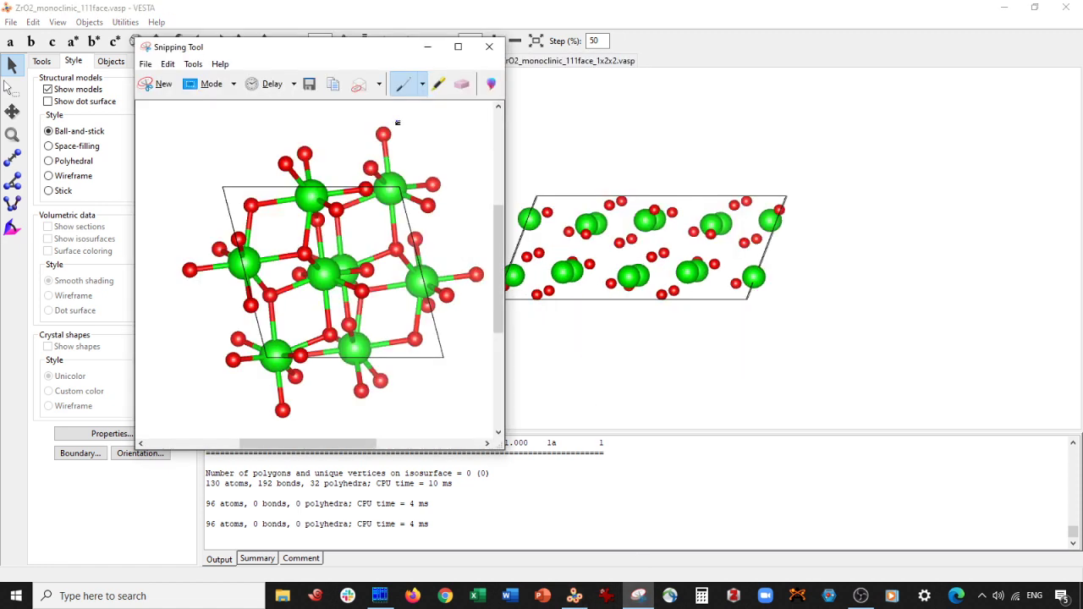
left_click(161, 88)
left_click_drag(457, 170, 902, 367)
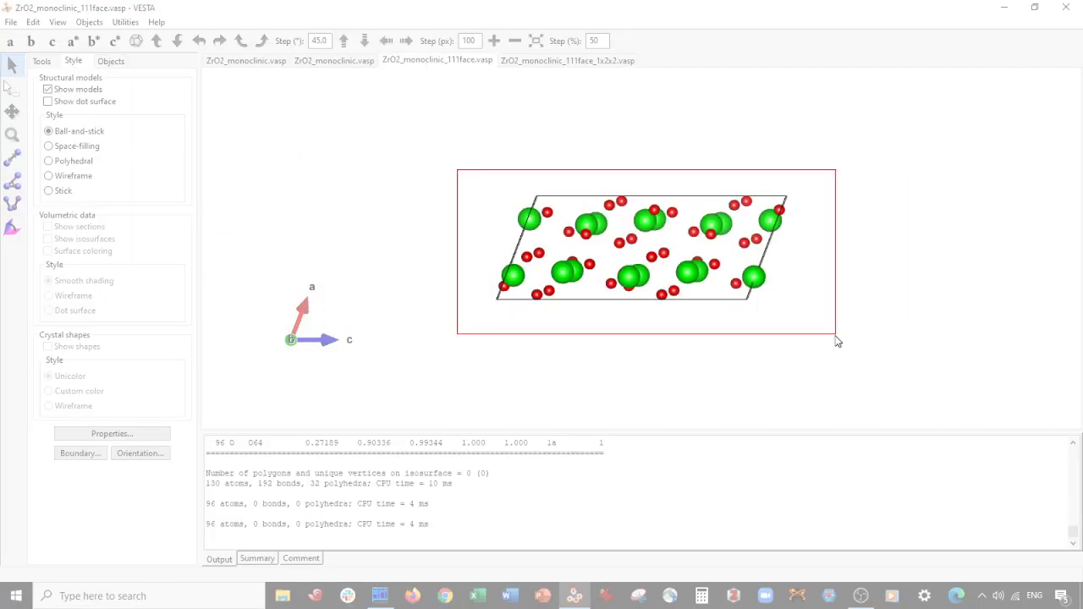
left_click_drag(836, 341, 835, 341)
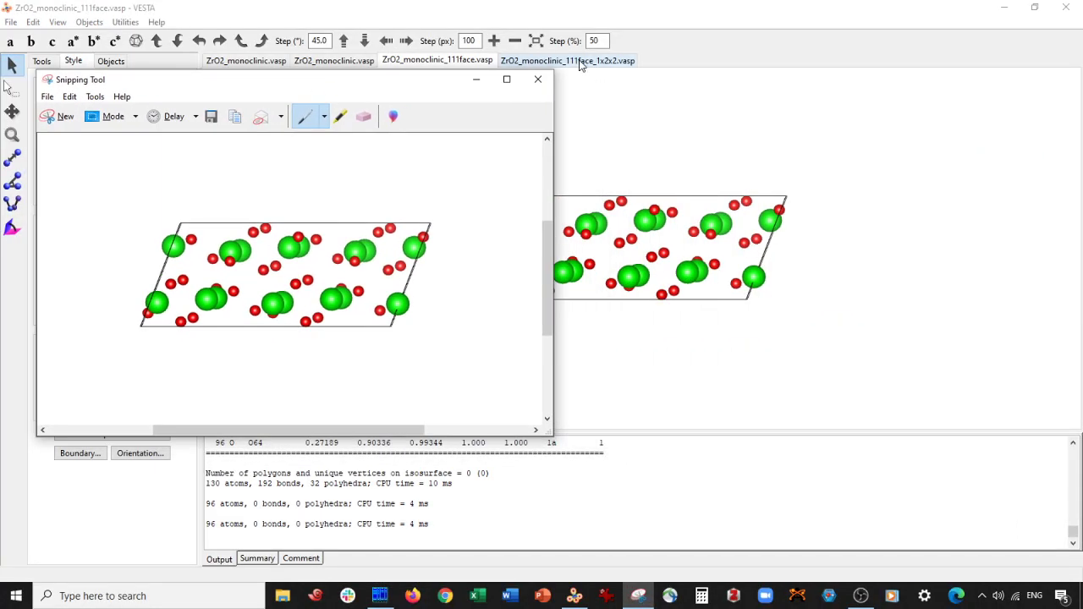
left_click(581, 64)
left_click(633, 597)
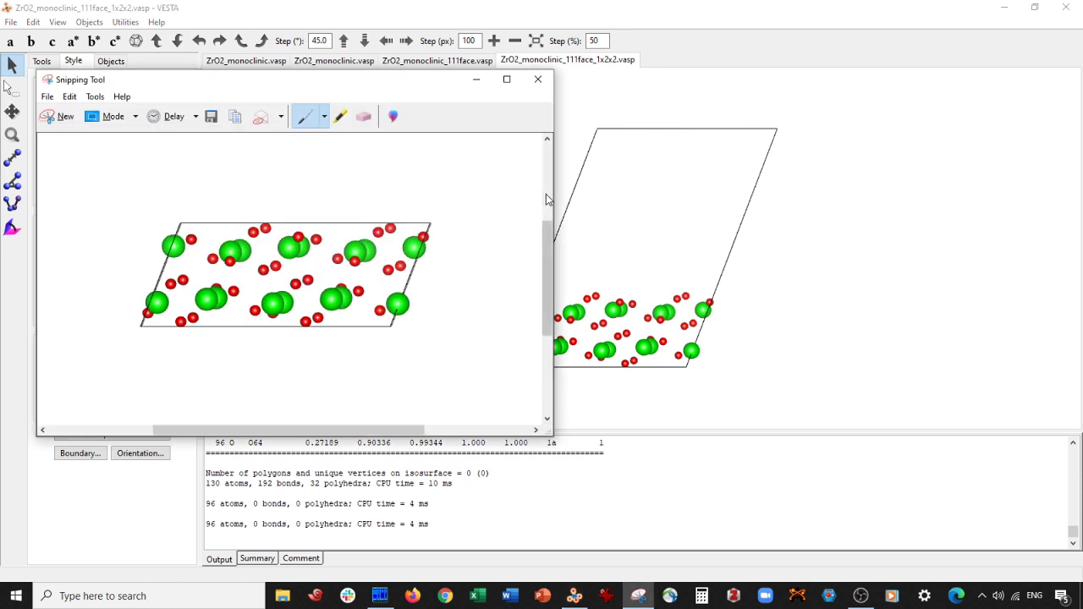
left_click_drag(554, 191, 415, 194)
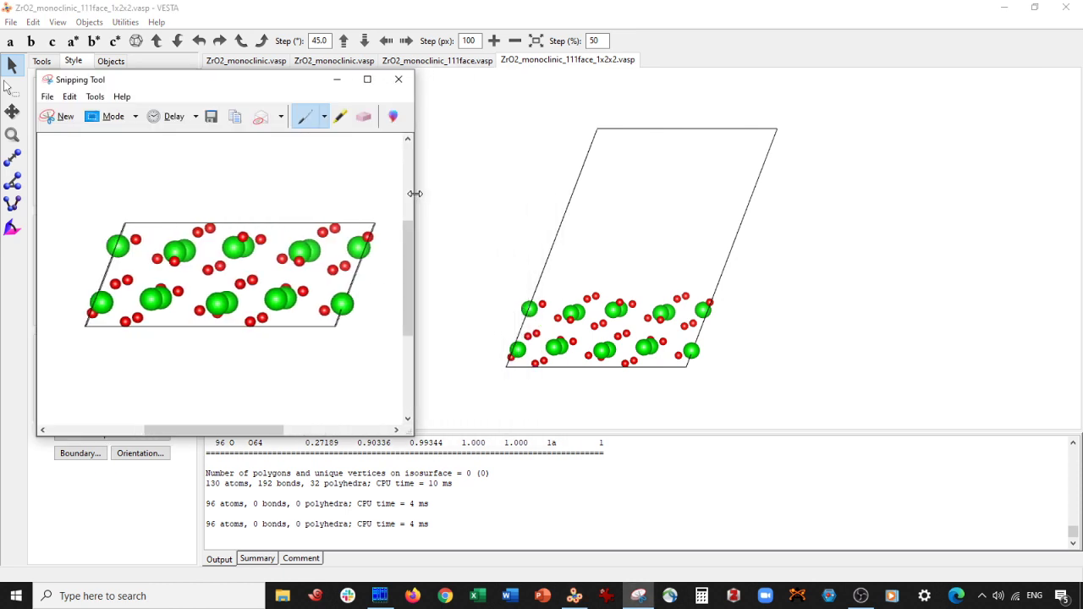